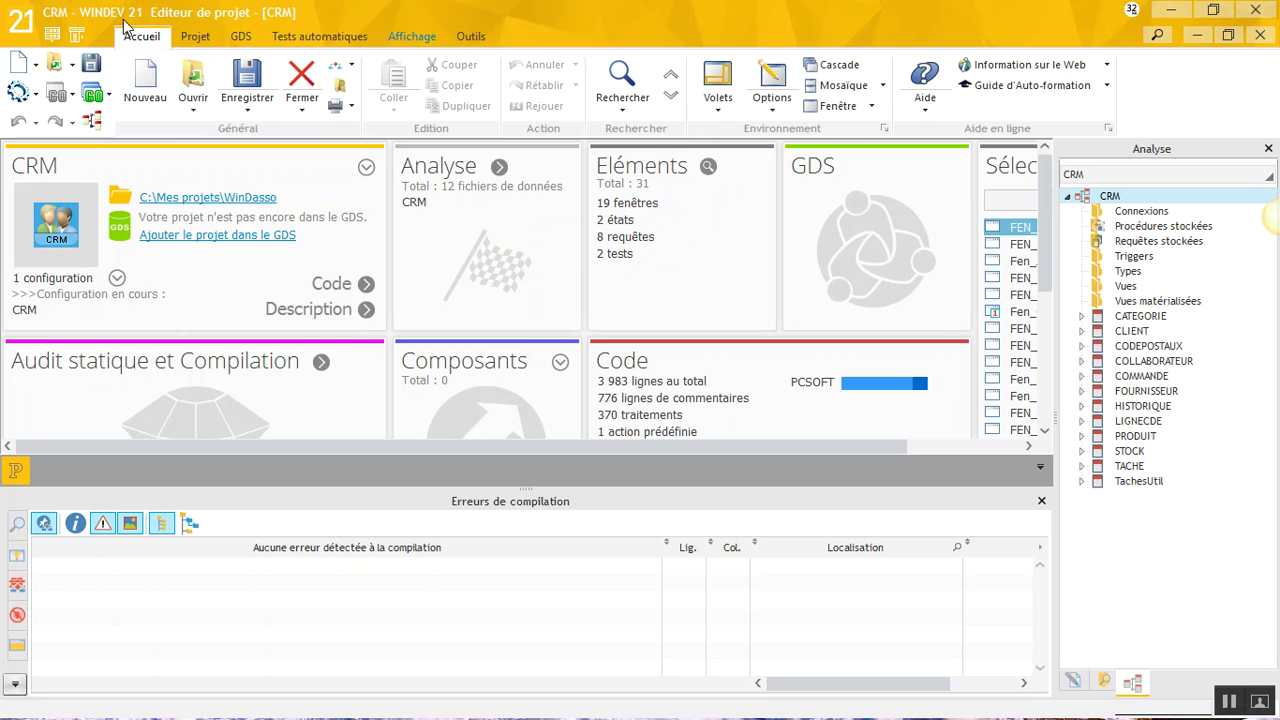
Open the project's element list and browse for elements to add in the folder Mes projets\Fichiers nécessaires à la Réplication.
{"action": "left_click", "coordinate": [196, 37]}
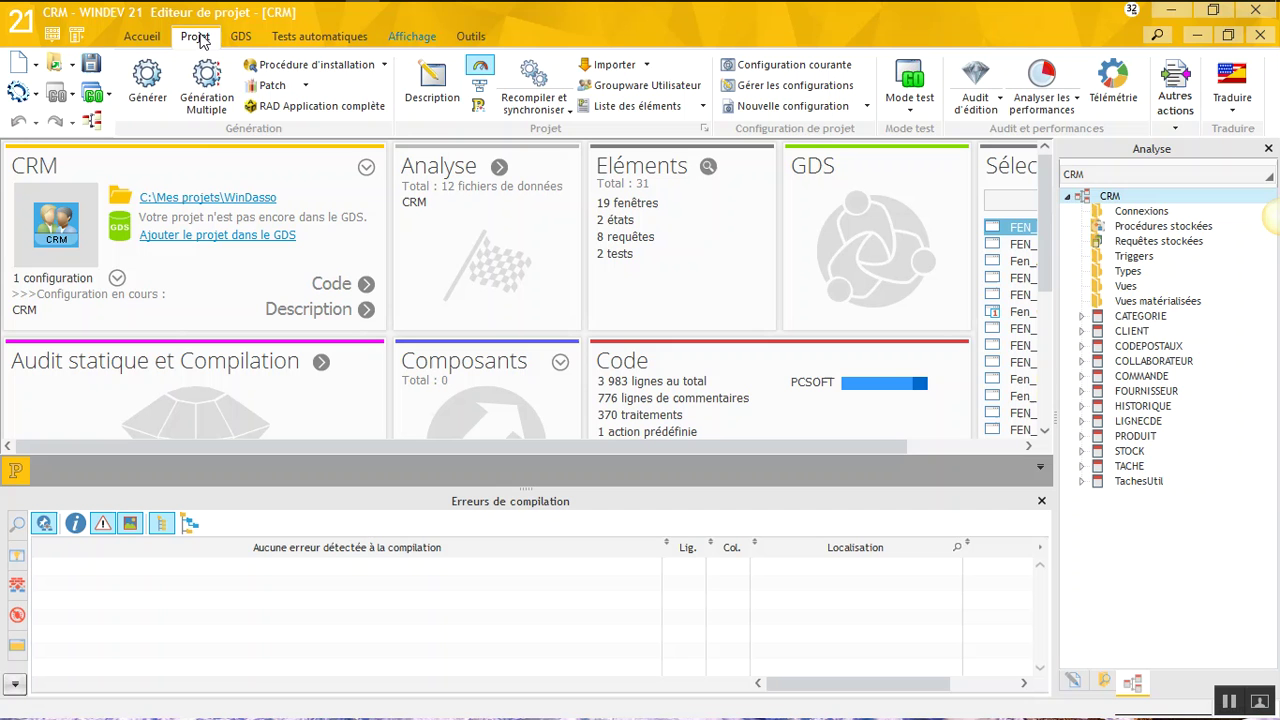
{"action": "left_click", "coordinate": [627, 108]}
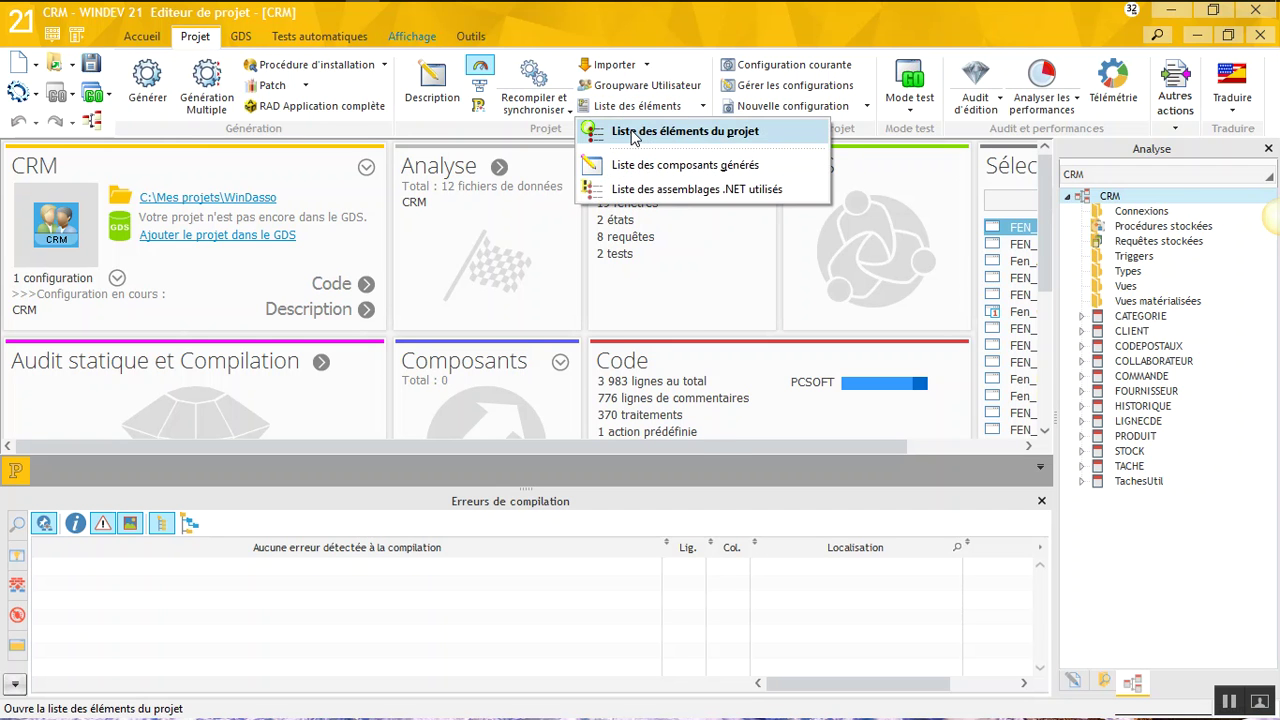
{"action": "left_click", "coordinate": [630, 124]}
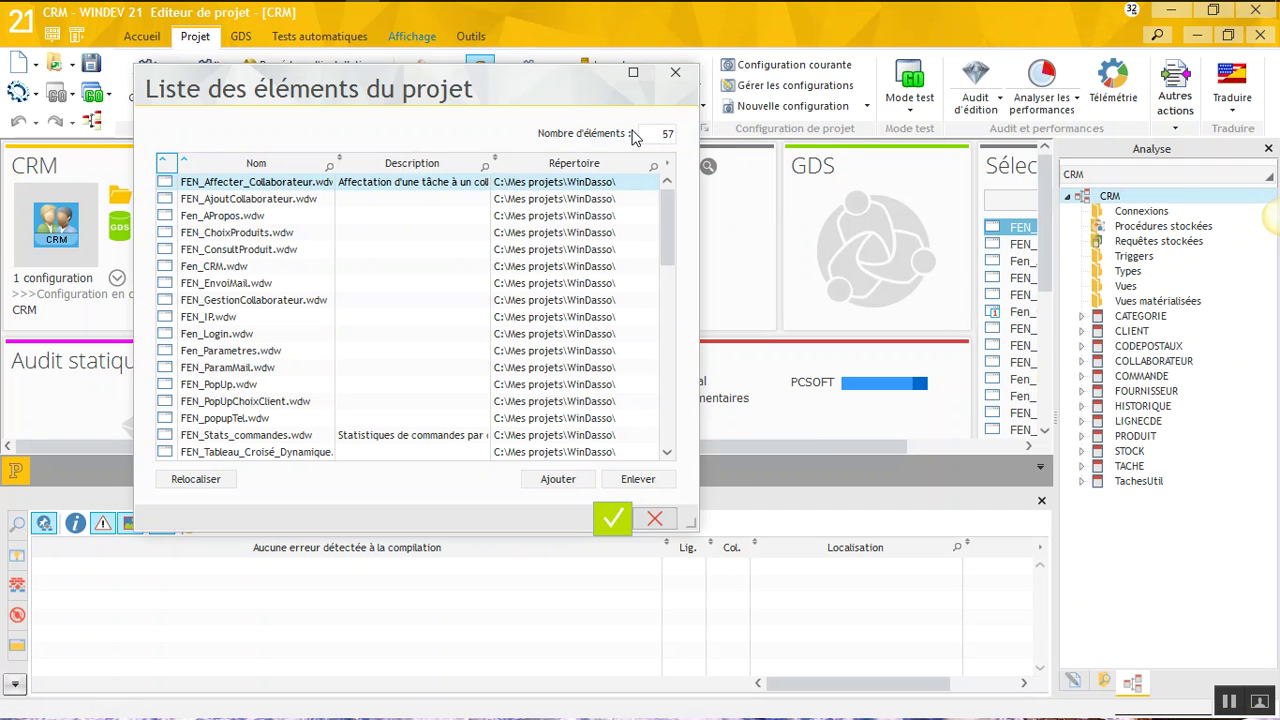
{"action": "left_click", "coordinate": [567, 480]}
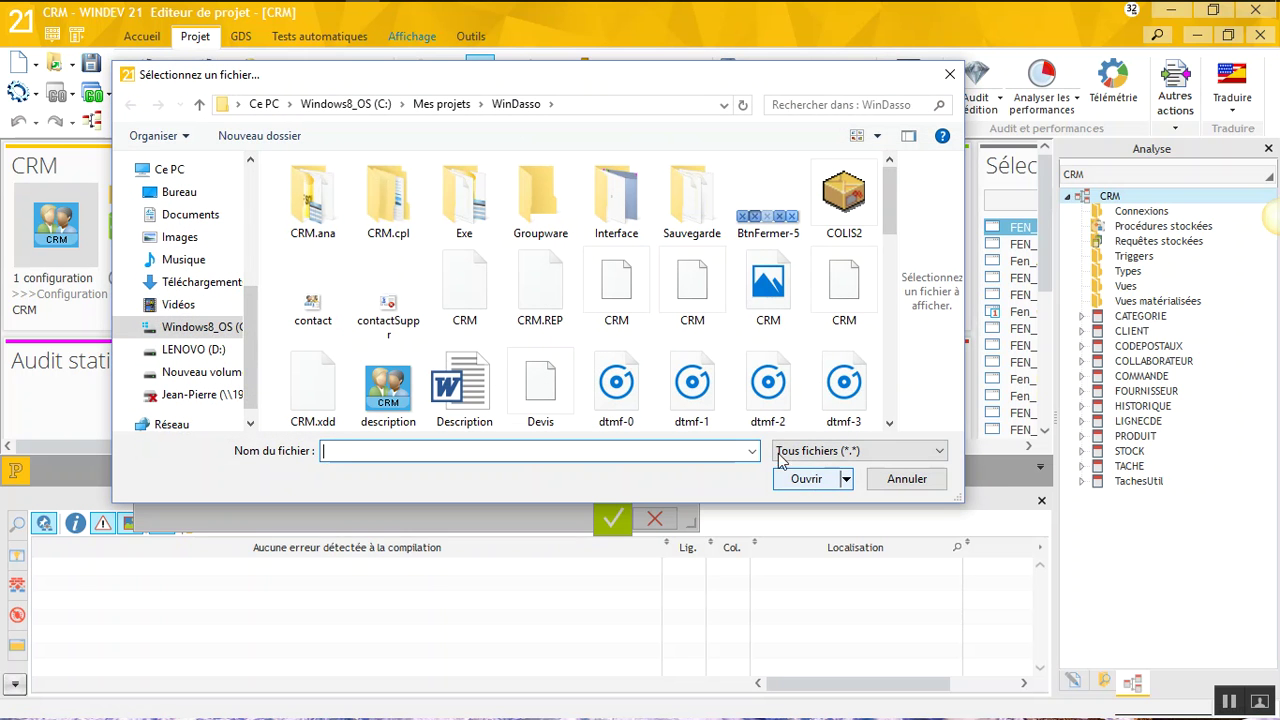
{"action": "left_click", "coordinate": [438, 105]}
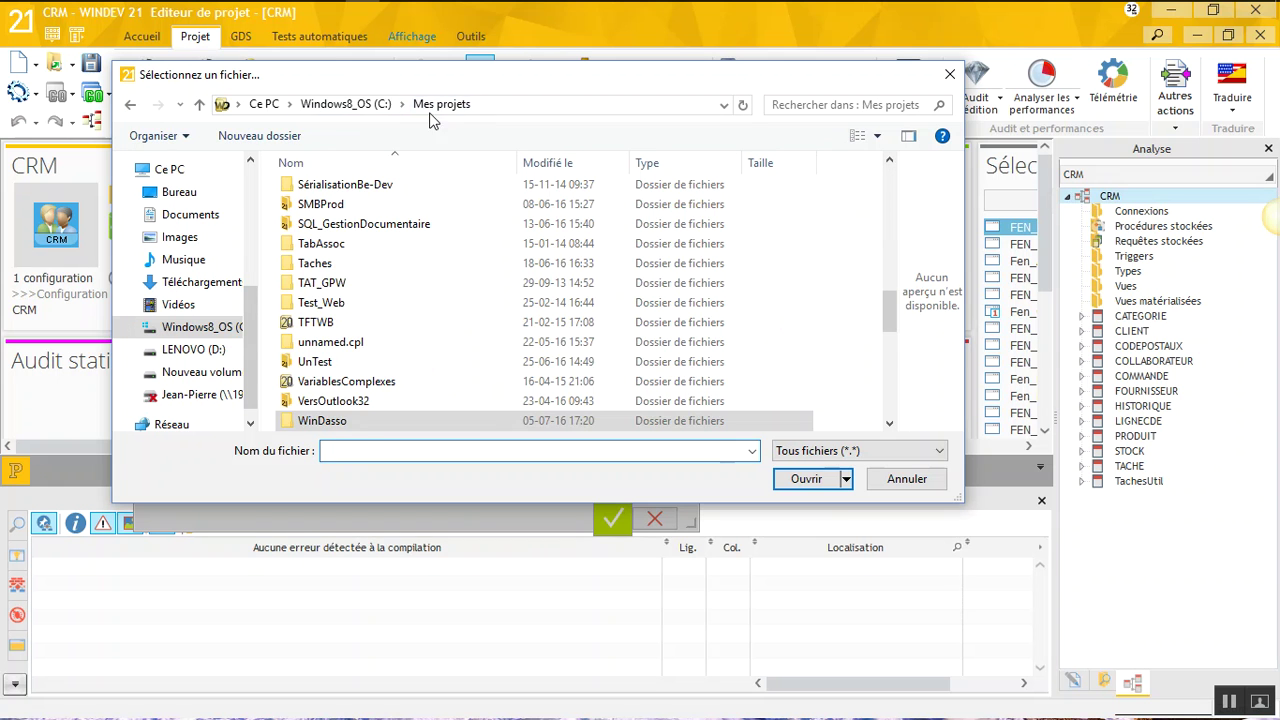
{"action": "left_click", "coordinate": [393, 165]}
{"action": "scroll", "coordinate": [345, 216], "scroll_direction": "up", "scroll_amount": 4}
{"action": "scroll", "coordinate": [350, 216], "scroll_direction": "down", "scroll_amount": 10}
{"action": "scroll", "coordinate": [343, 224], "scroll_direction": "up", "scroll_amount": 2}
{"action": "scroll", "coordinate": [343, 224], "scroll_direction": "down", "scroll_amount": 8}
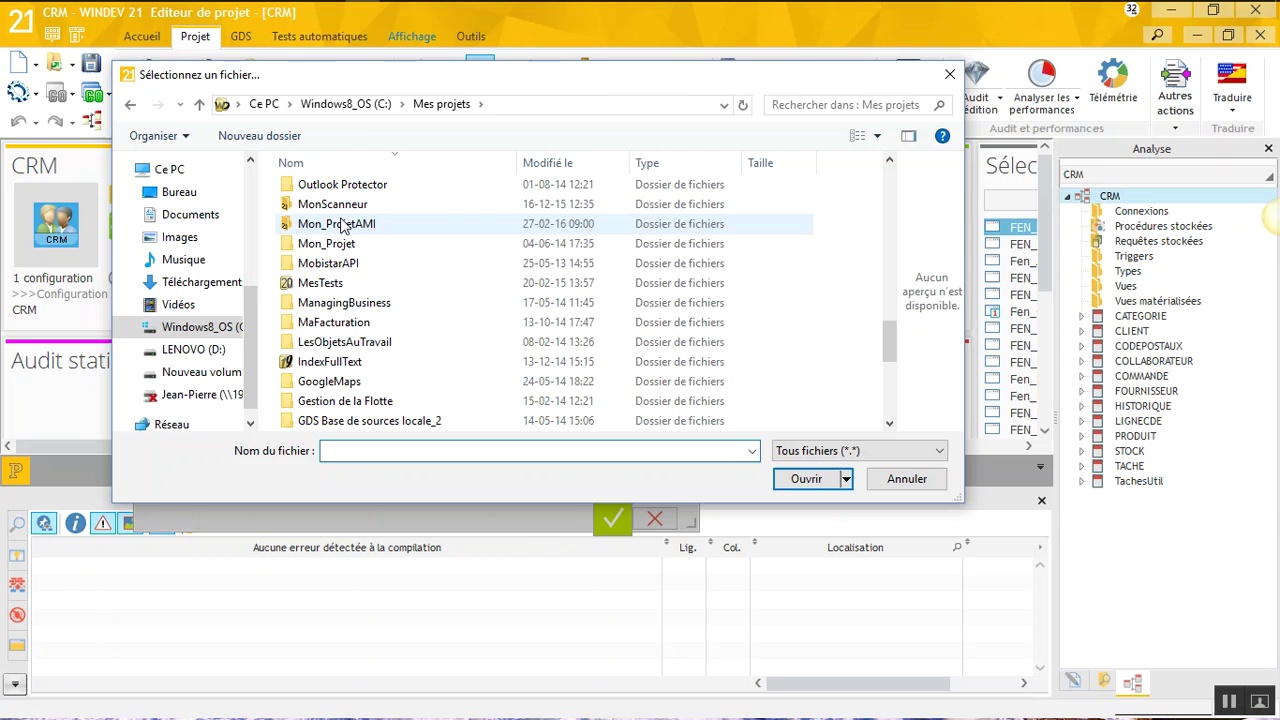
{"action": "scroll", "coordinate": [343, 226], "scroll_direction": "down", "scroll_amount": 2}
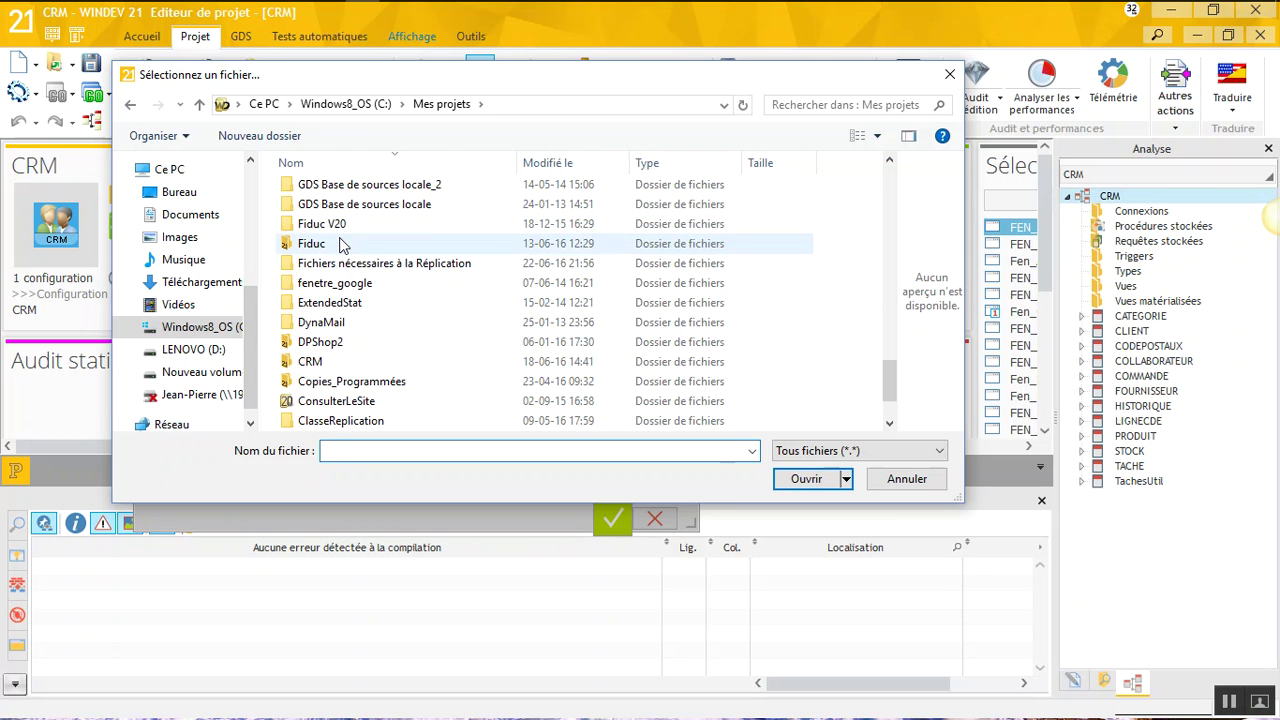
{"action": "double_click", "coordinate": [343, 265]}
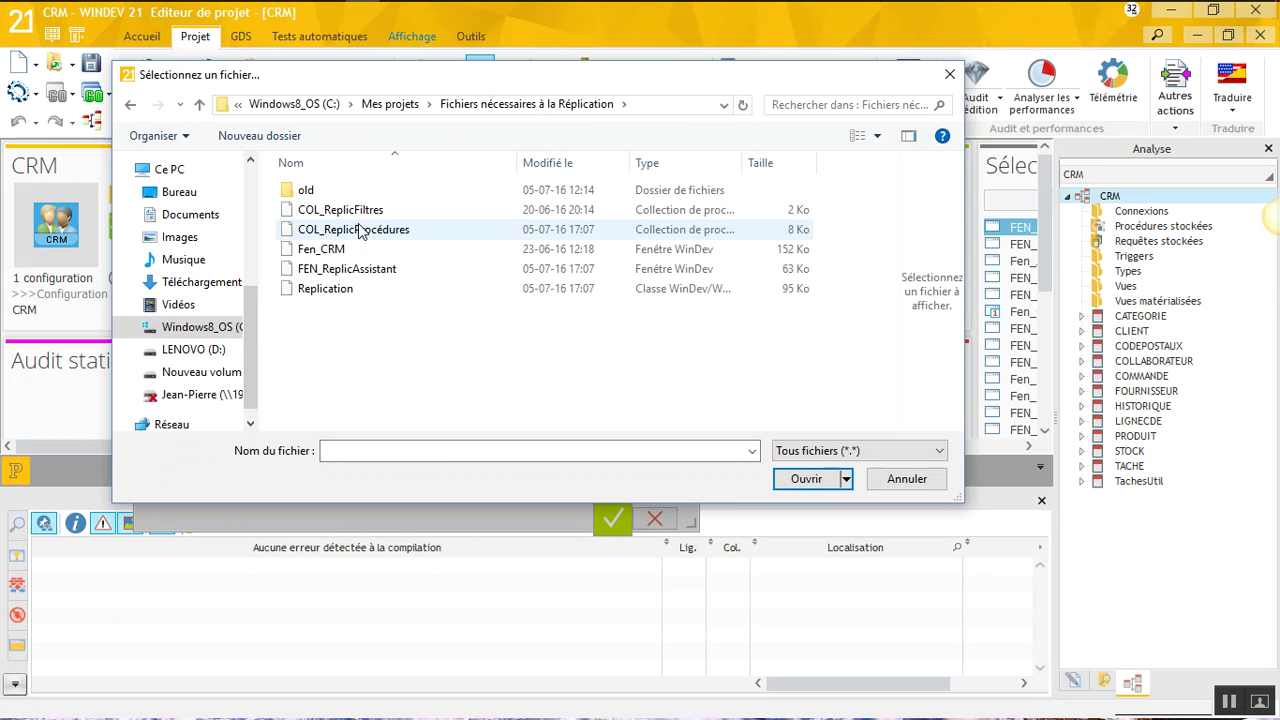
Add COL_ReplicProcédures, FEN_ReplicAssistant and Replication to the project and validate the element list.
{"action": "left_click", "coordinate": [360, 230]}
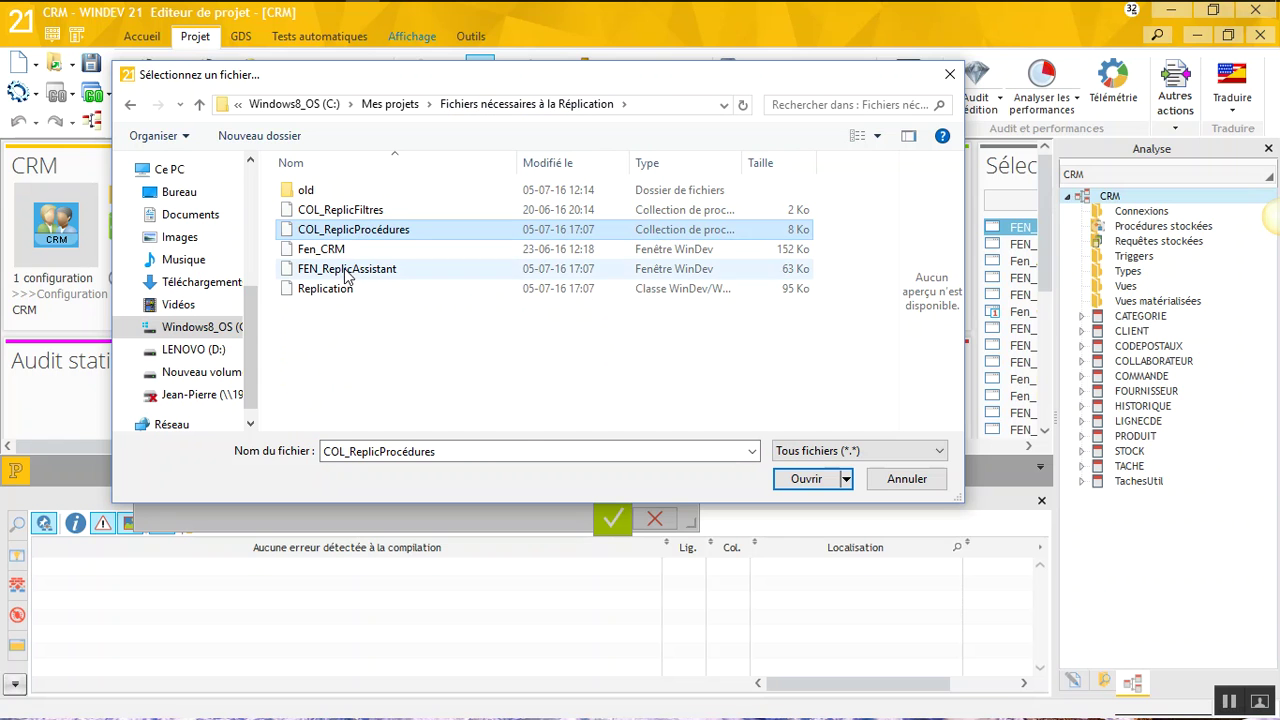
{"action": "left_click", "coordinate": [347, 270], "text": "ctrl"}
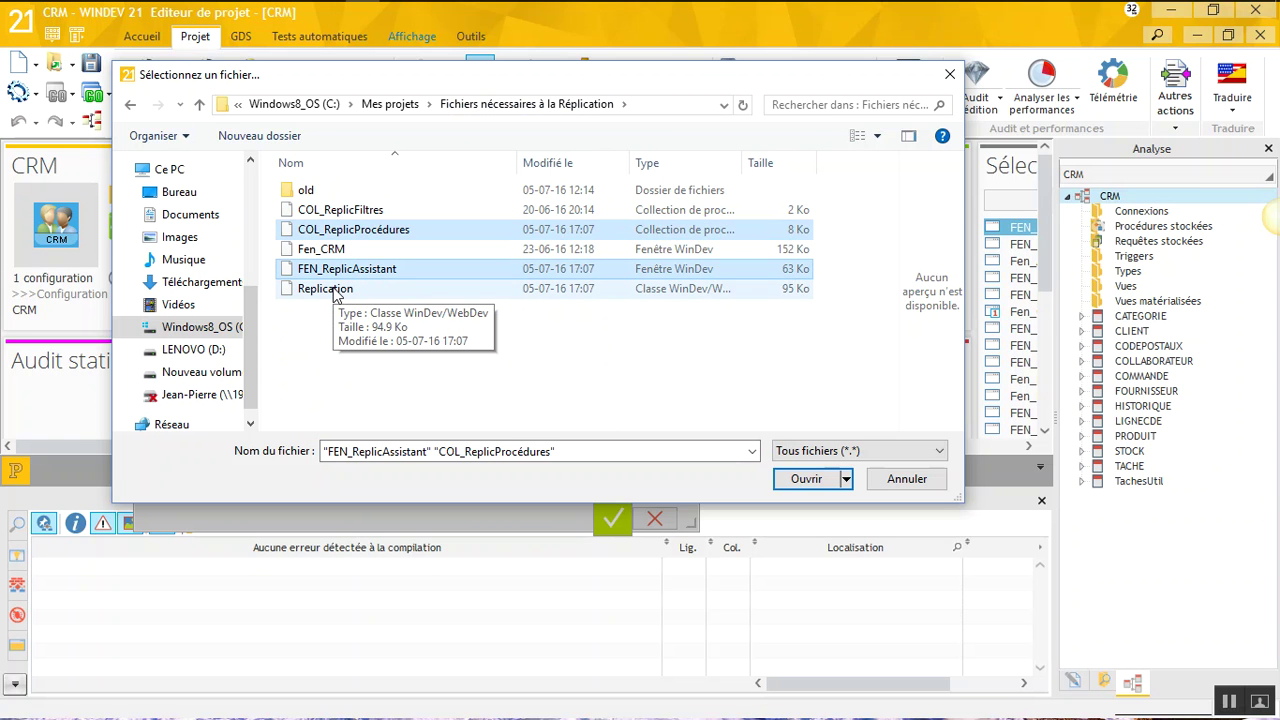
{"action": "left_click", "coordinate": [334, 290], "text": "ctrl"}
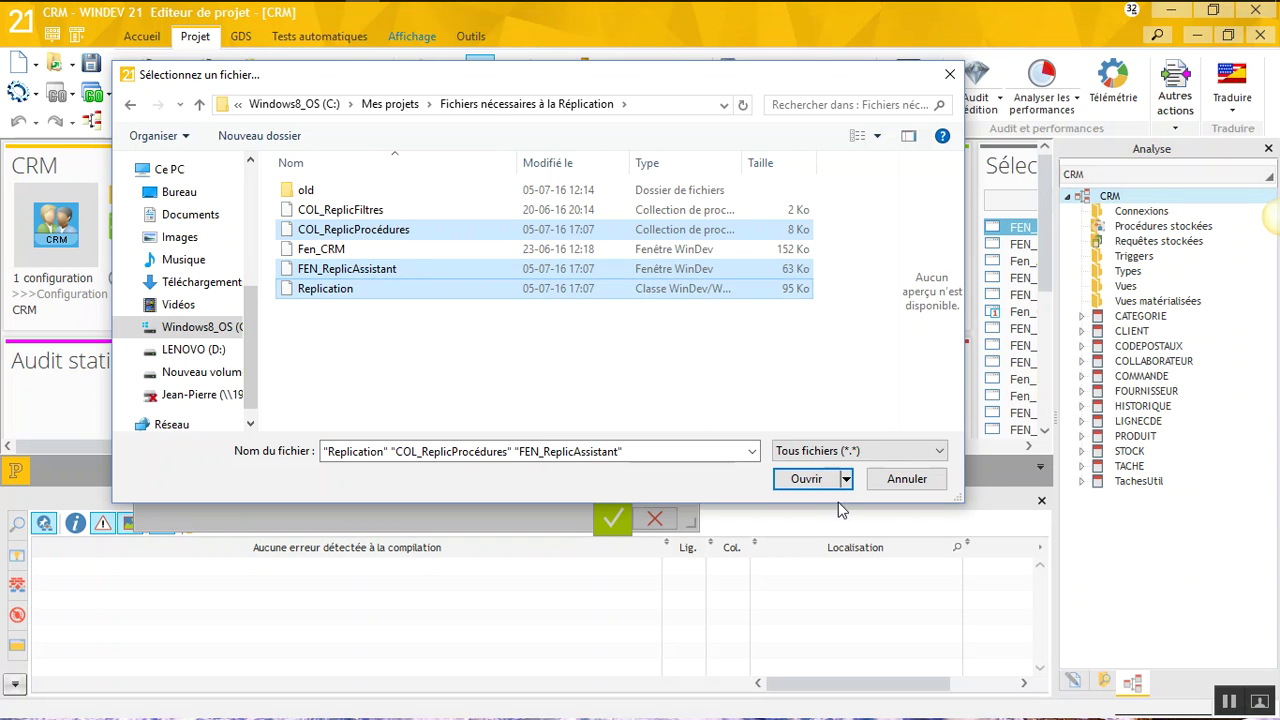
{"action": "left_click", "coordinate": [807, 478]}
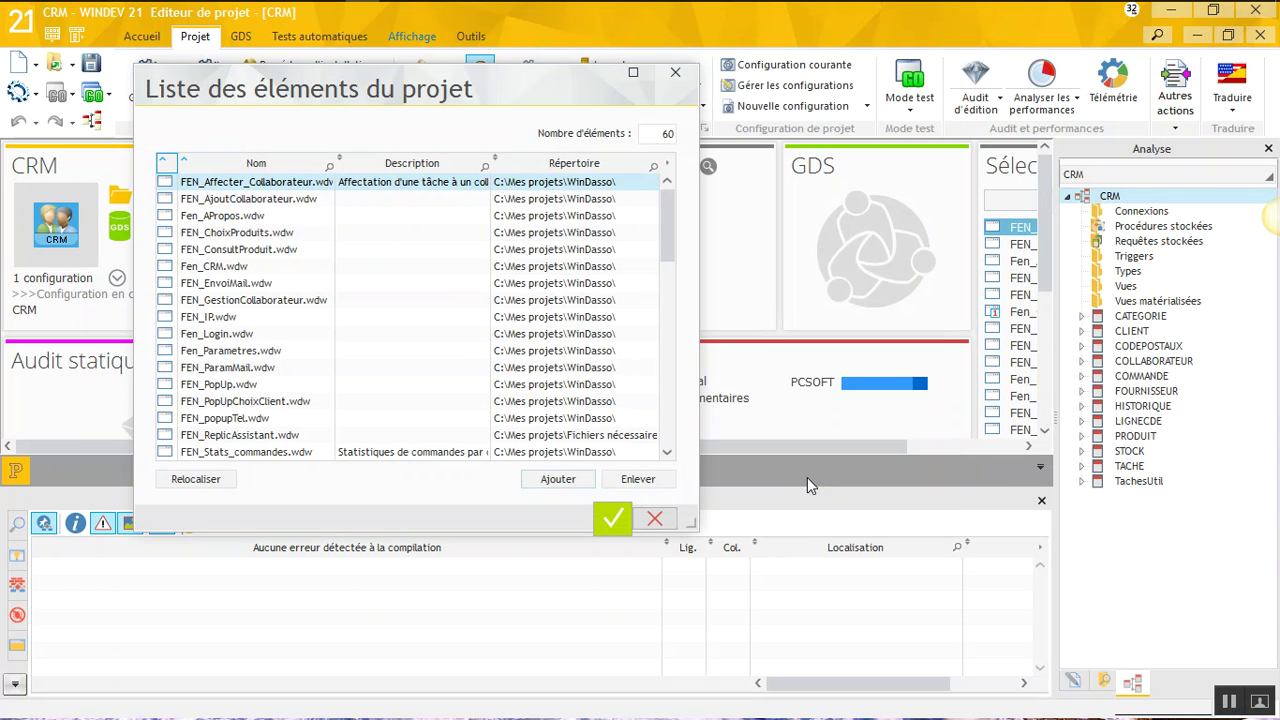
{"action": "left_click", "coordinate": [617, 519]}
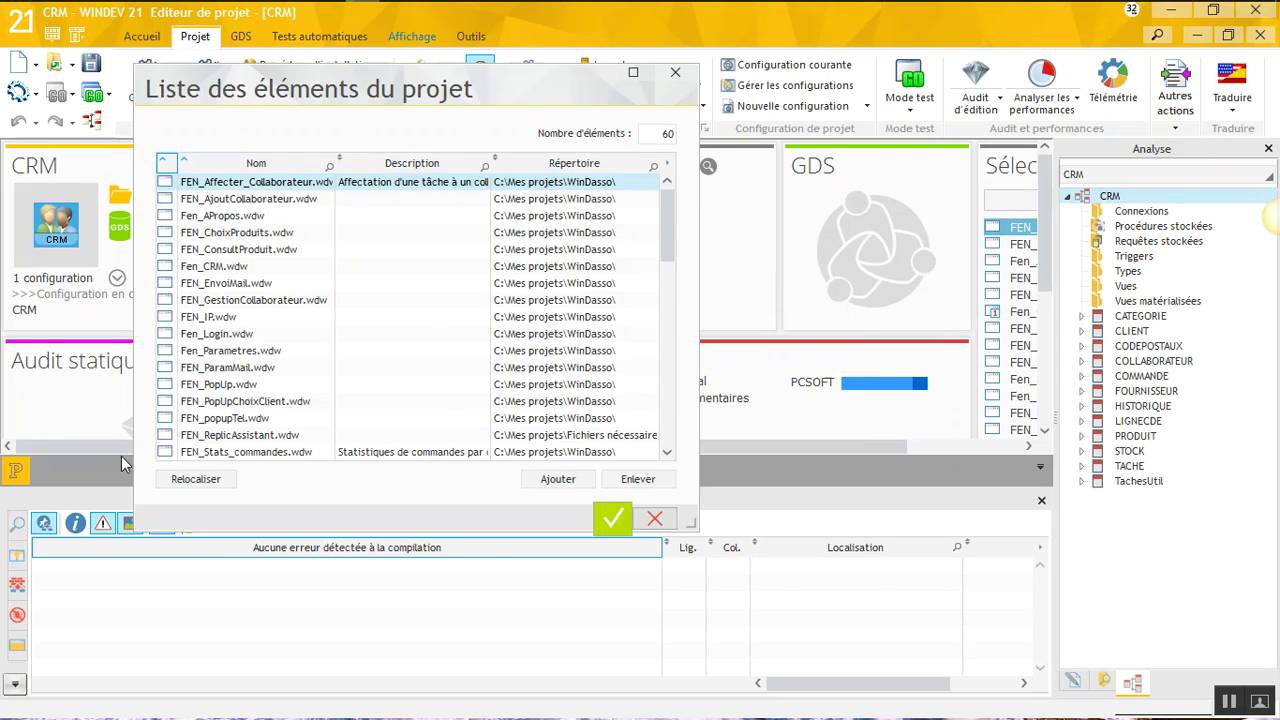
Open the project code and declare "gclLaRéplication est une Replication" at the start of the CRM initialization.
{"action": "right_click", "coordinate": [18, 470]}
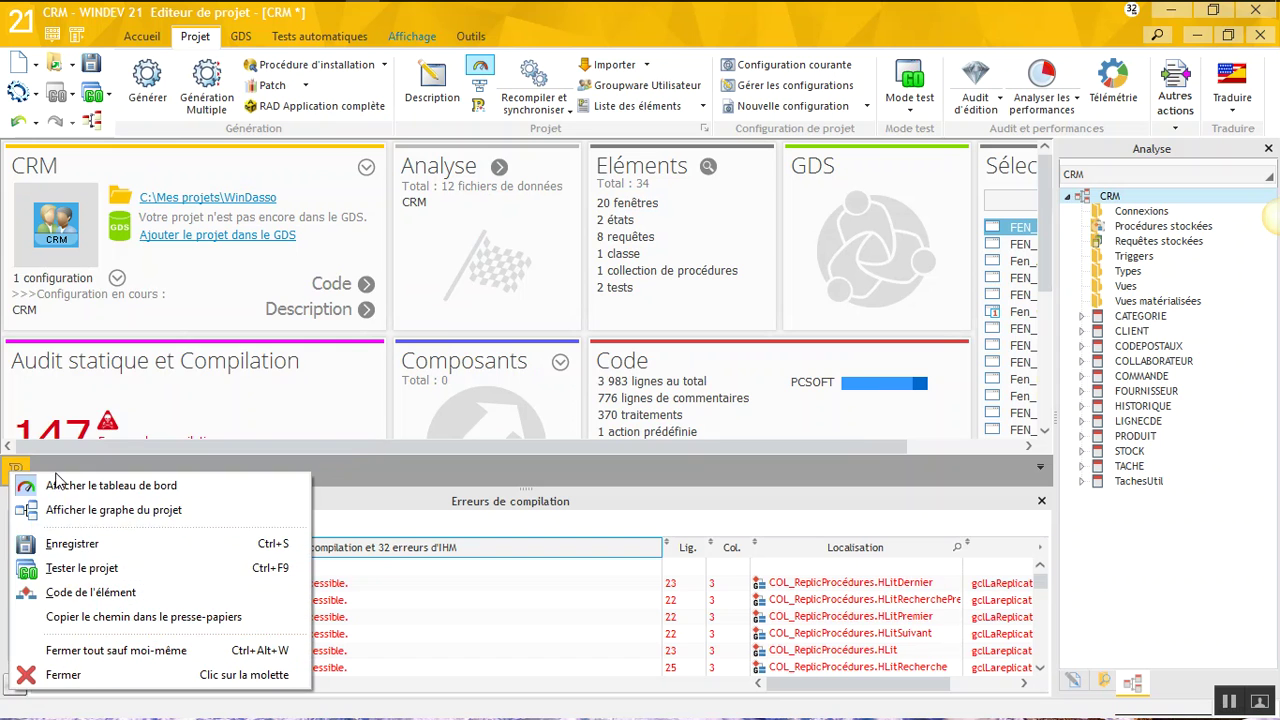
{"action": "left_click", "coordinate": [76, 593]}
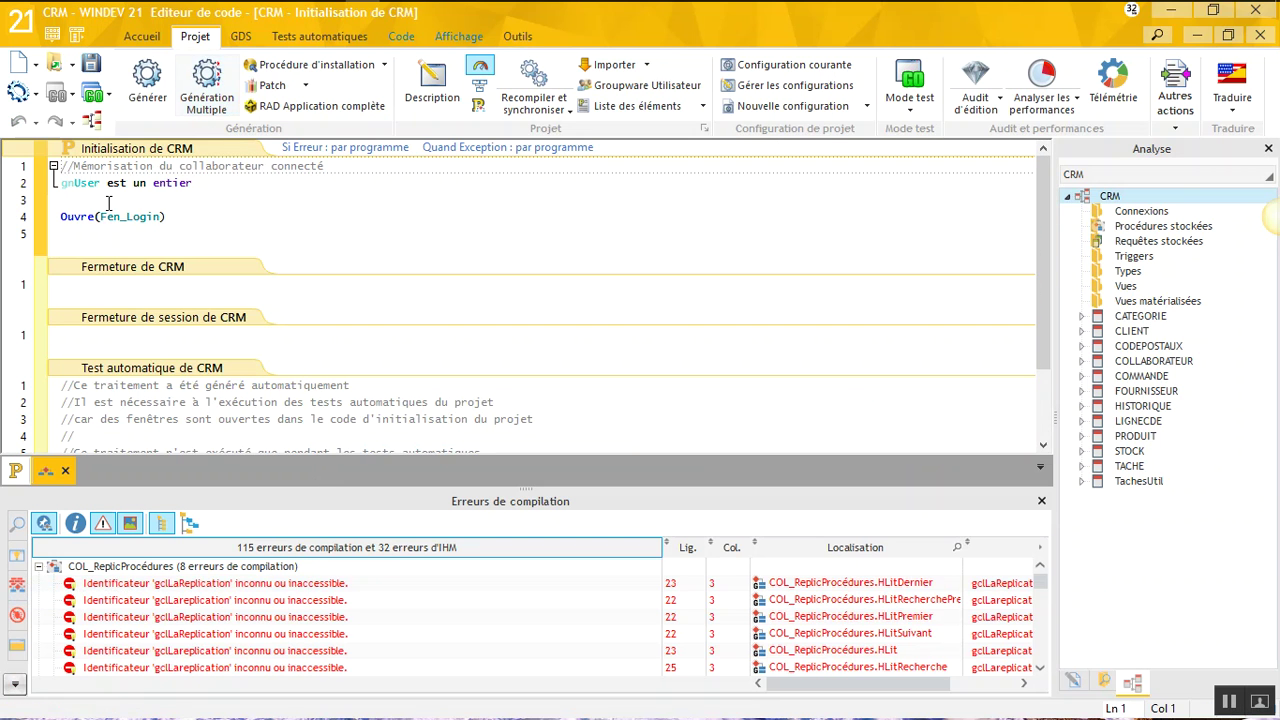
{"action": "key", "text": "Return"}
{"action": "type", "text": "gclL"}
{"action": "type", "text": "a"}
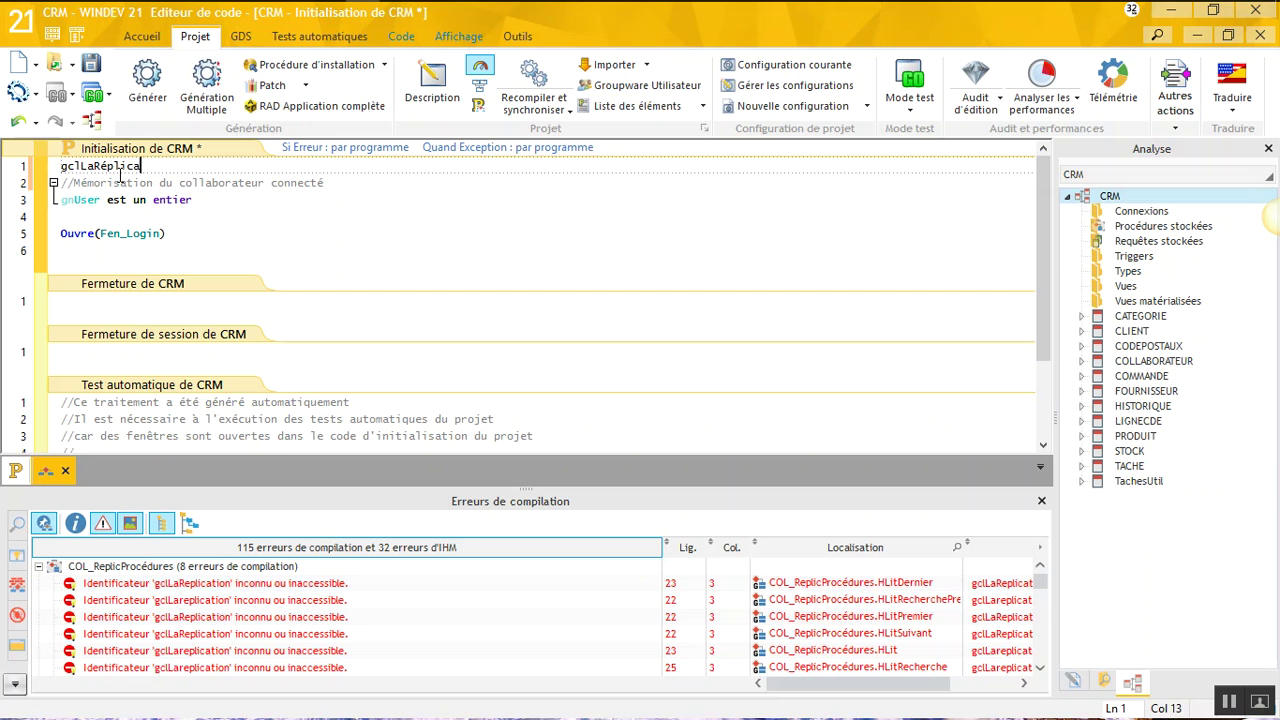
{"action": "type", "text": "Replication est une repli"}
{"action": "key", "text": "Return"}
{"action": "type", "text": "7"}
{"action": "key", "text": "BackSpace"}
{"action": "key", "text": "Return"}
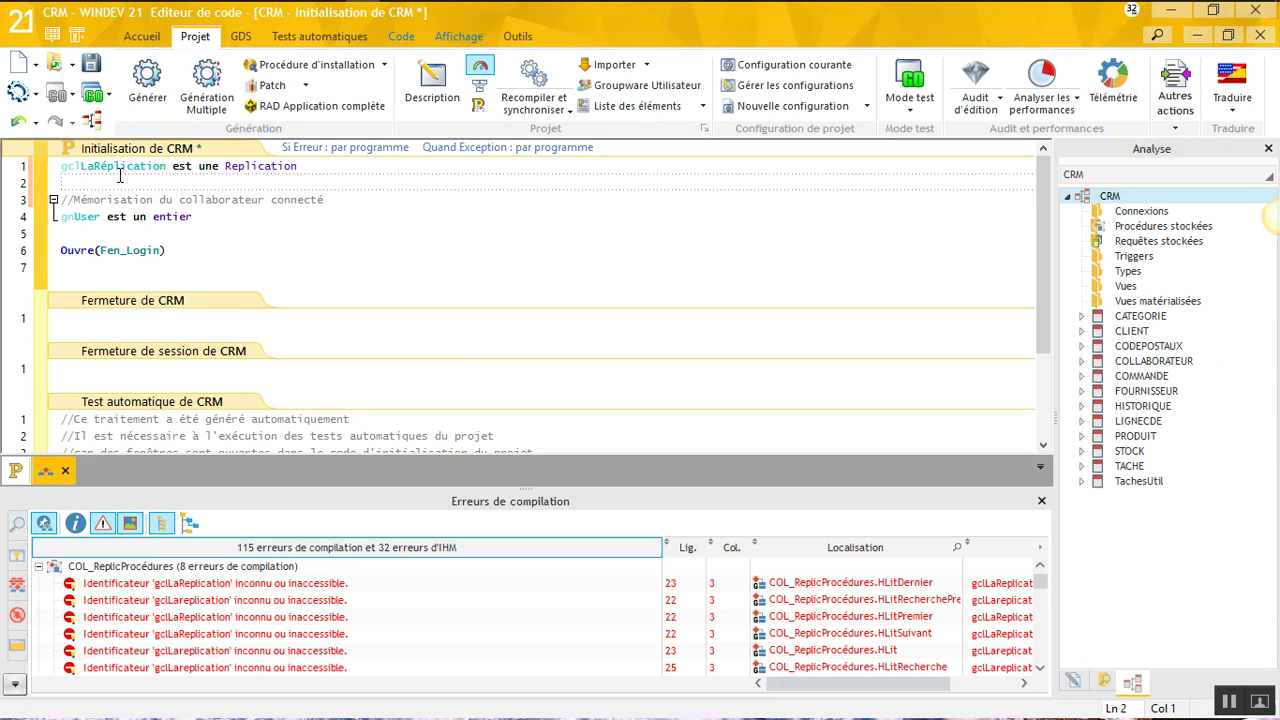
Add the call gclLaRéplication:ReplicInit() below the Replication object's declaration.
{"action": "type", "text": "gcl"}
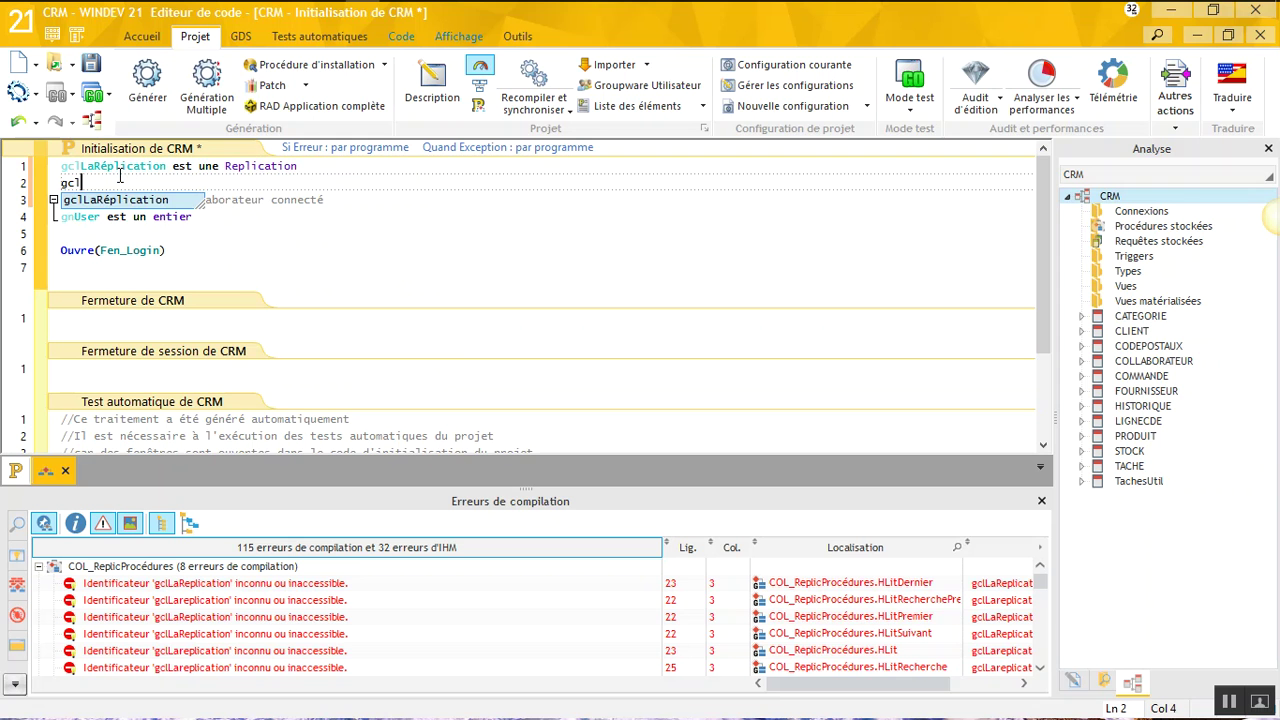
{"action": "key", "text": "Return"}
{"action": "type", "text": ".R"}
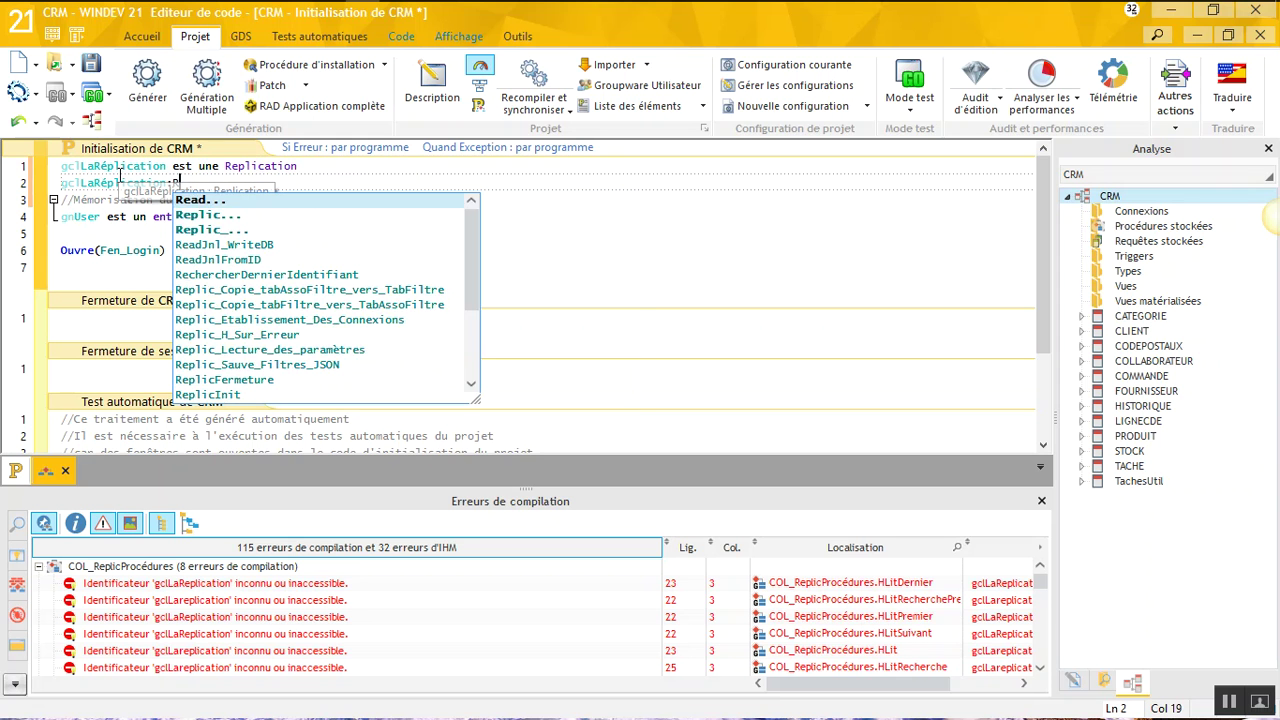
{"action": "type", "text": "eplicInit()"}
{"action": "key", "text": "Return"}
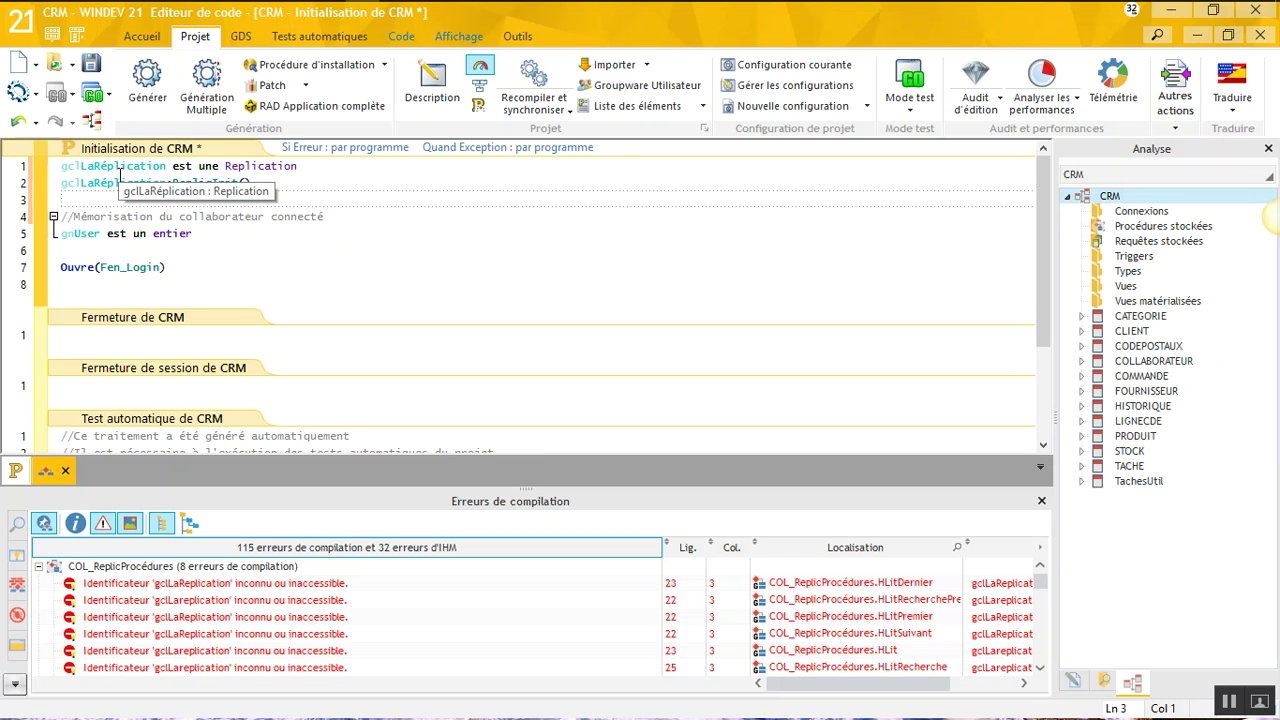
Recompile and synchronize the project, and dismiss the completion message.
{"action": "left_click", "coordinate": [201, 182]}
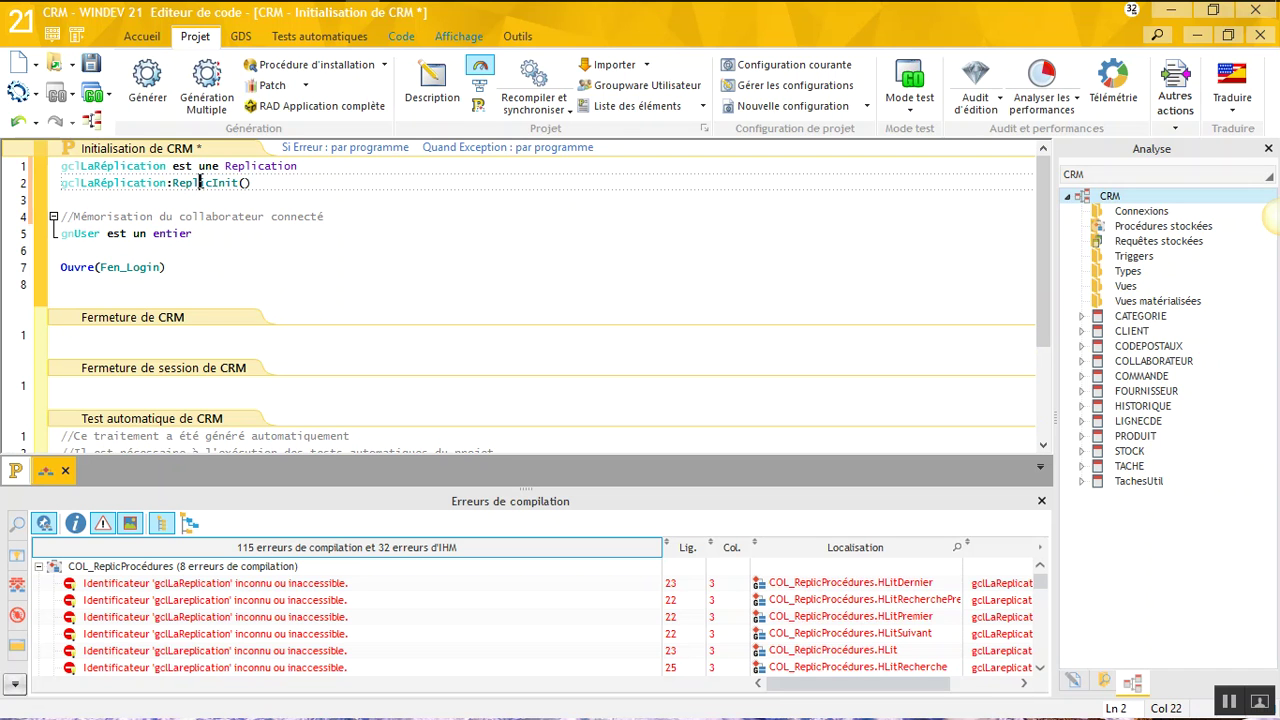
{"action": "left_click", "coordinate": [548, 75]}
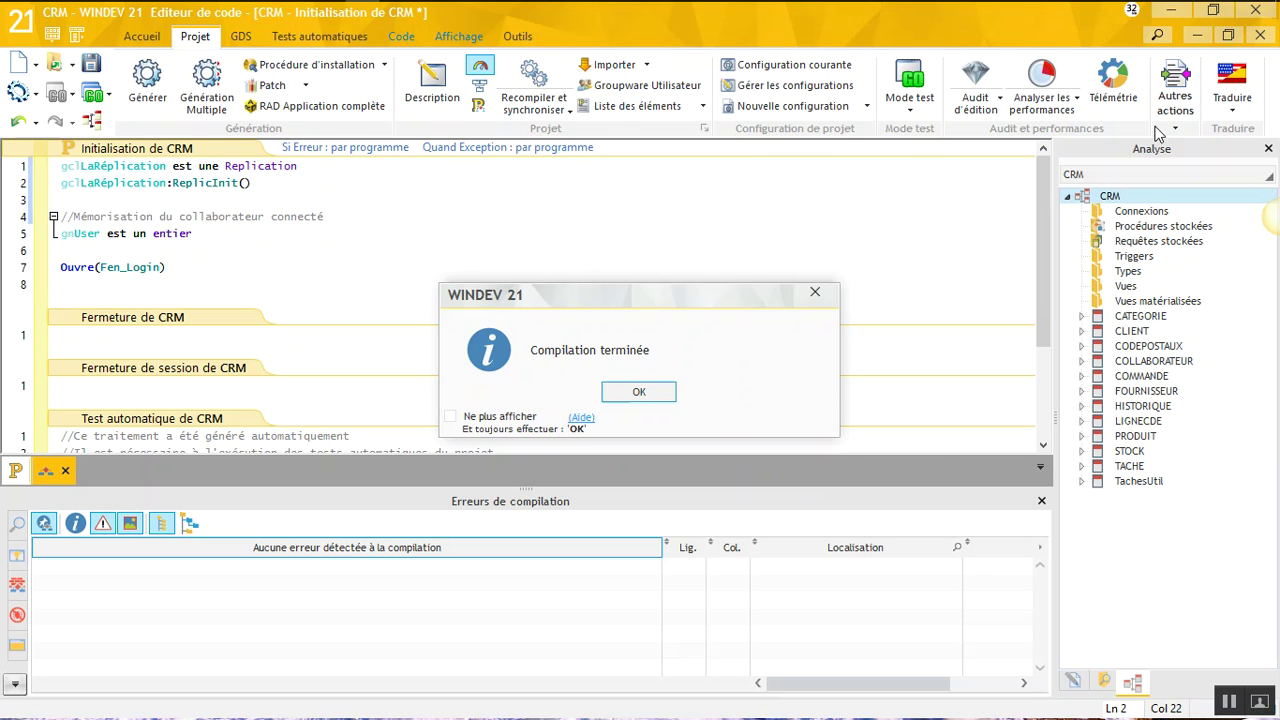
{"action": "left_click", "coordinate": [658, 391]}
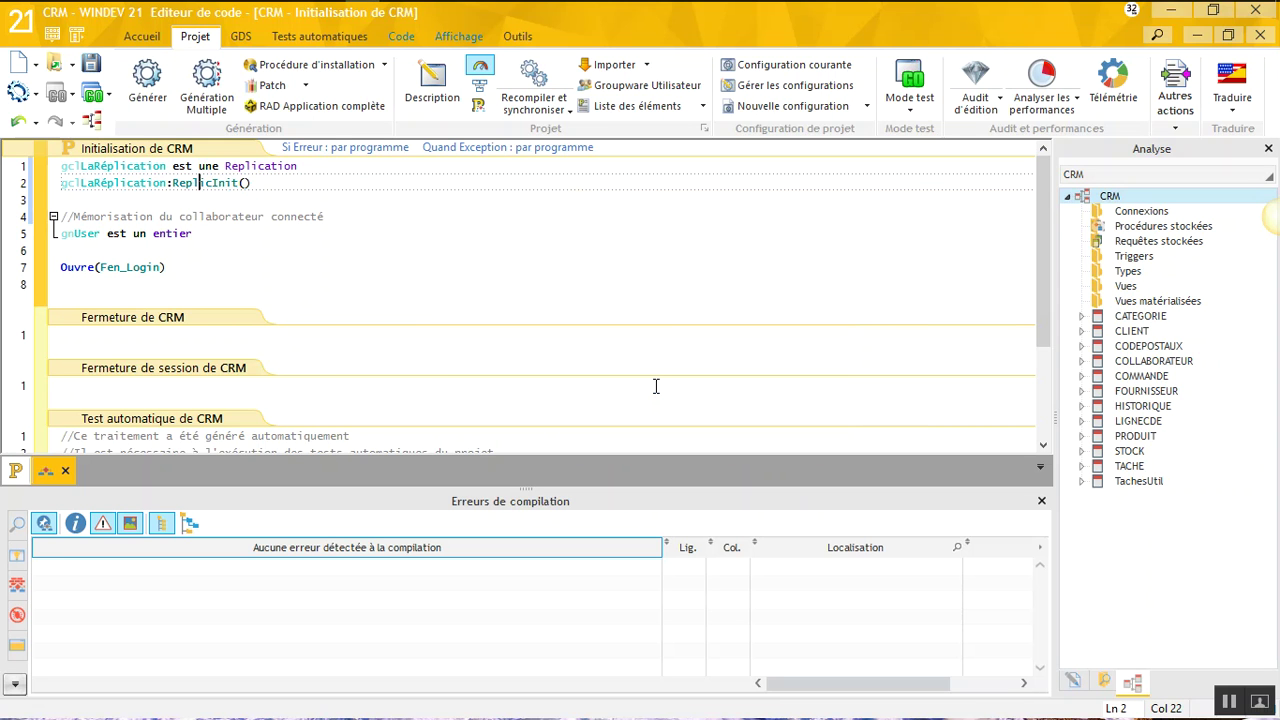
Run the project in test mode and accept the notice to open the replication configuration assistant.
{"action": "key", "text": "Down"}
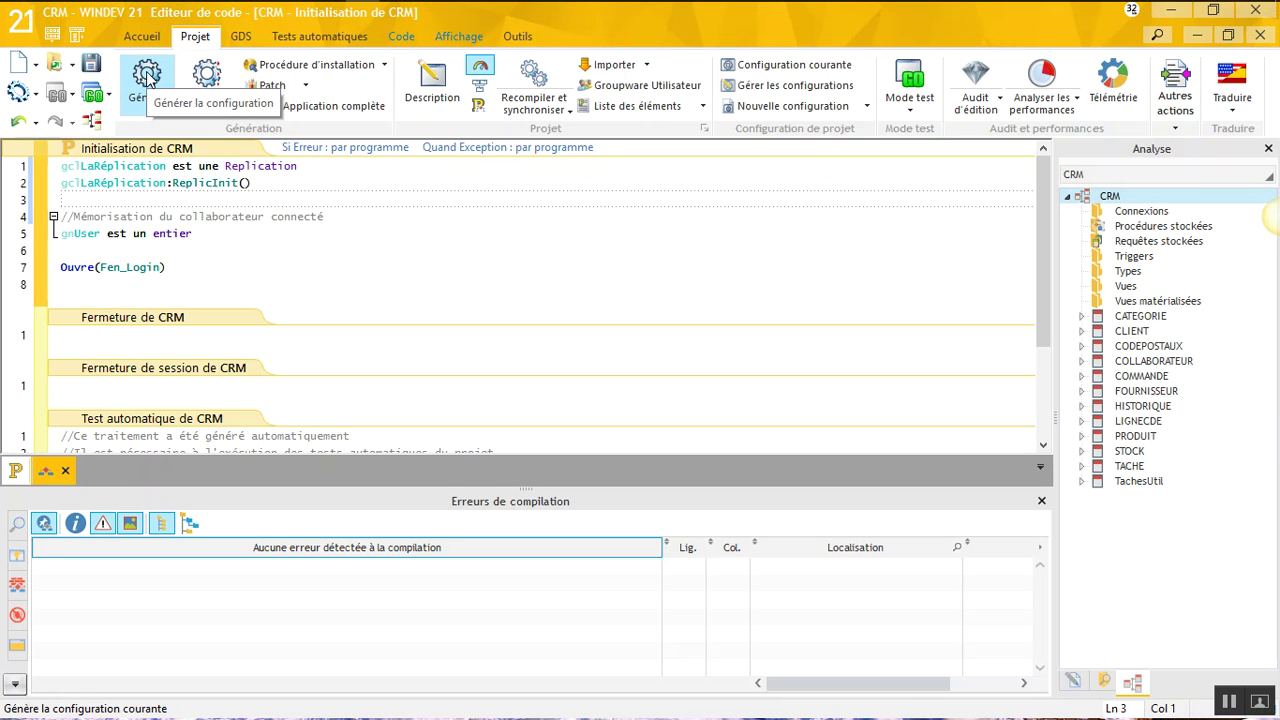
{"action": "left_click", "coordinate": [95, 96]}
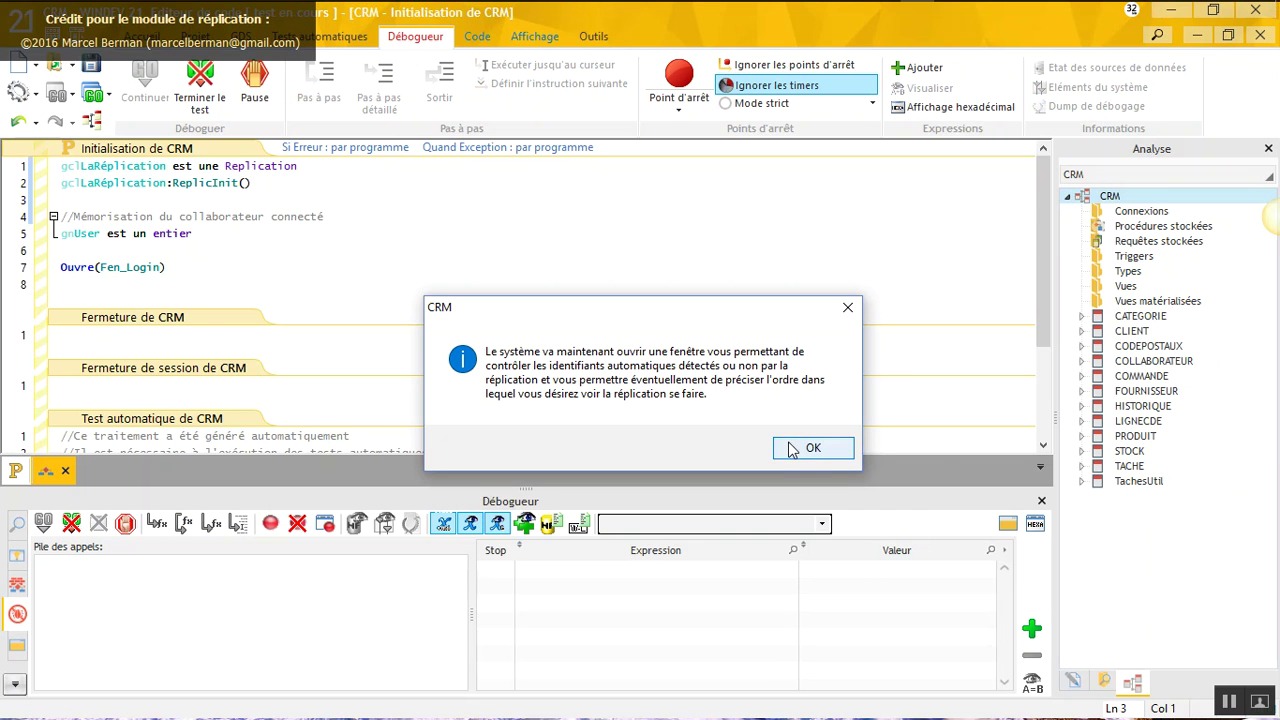
{"action": "left_click", "coordinate": [803, 455]}
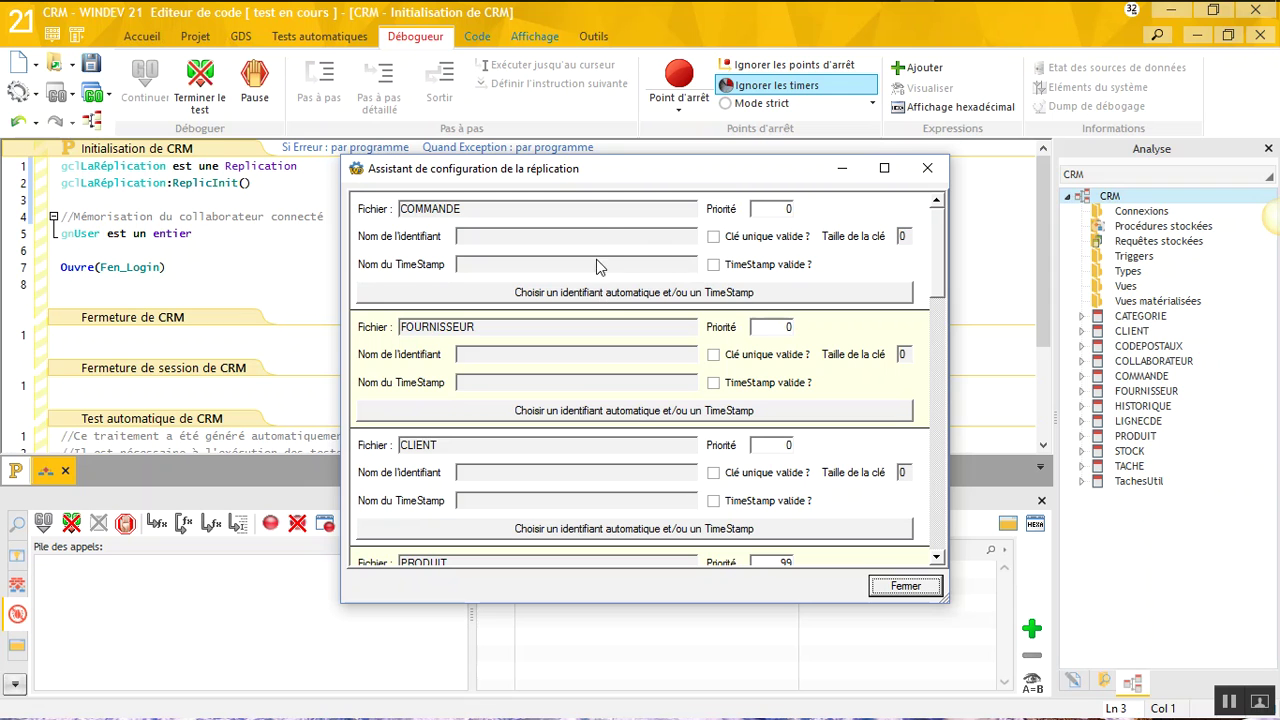
Set NumCommande as the automatic identifier of the COMMANDE file and return to the file list.
{"action": "left_click", "coordinate": [580, 292]}
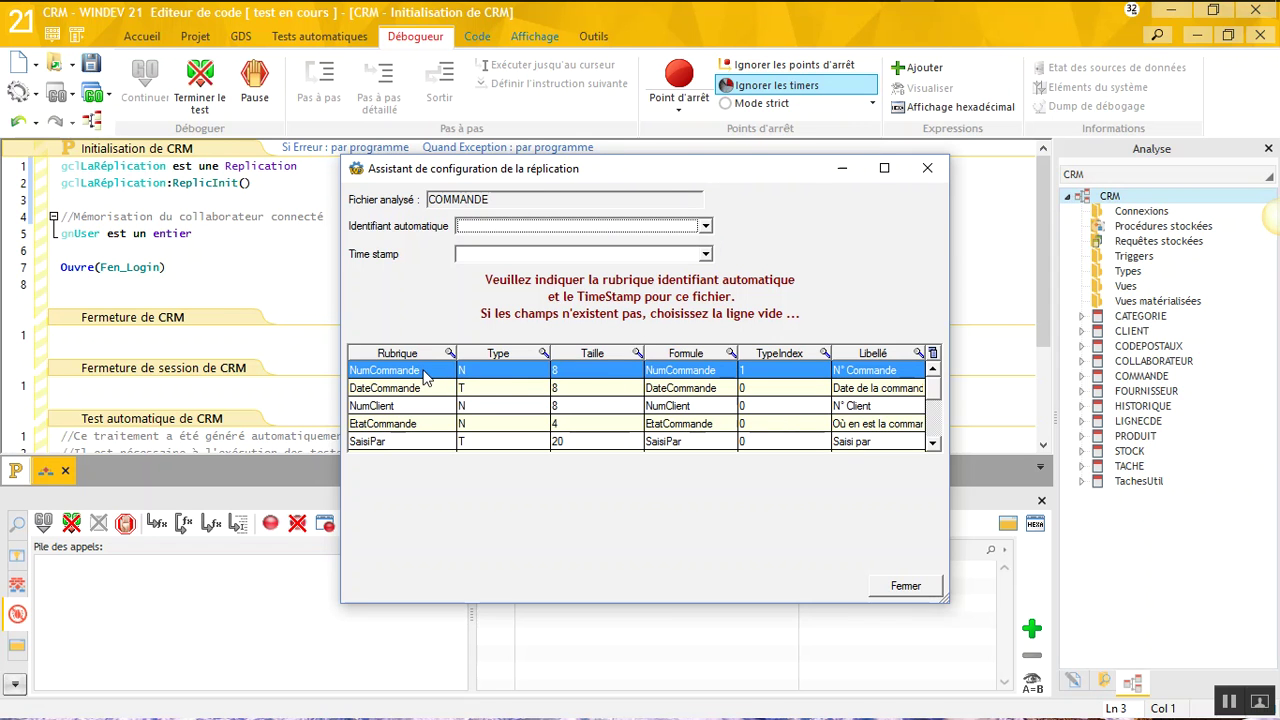
{"action": "left_click", "coordinate": [706, 227]}
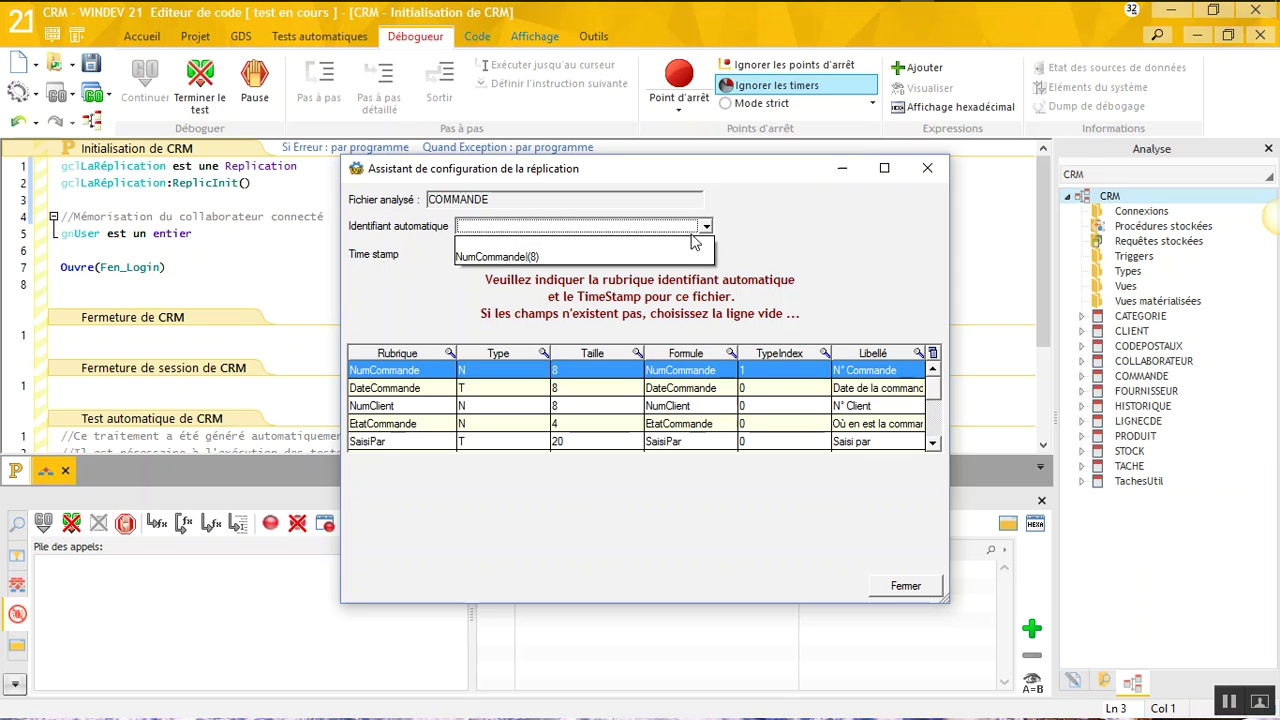
{"action": "left_click", "coordinate": [638, 258]}
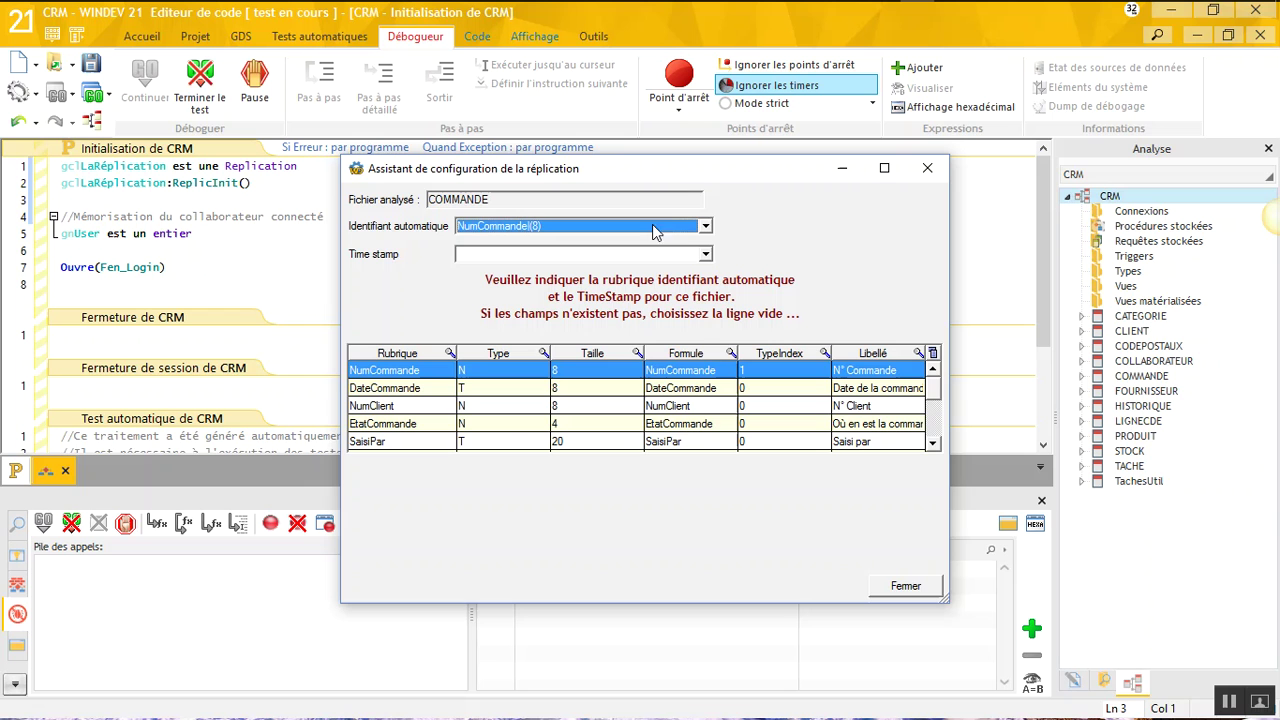
{"action": "left_click", "coordinate": [905, 587]}
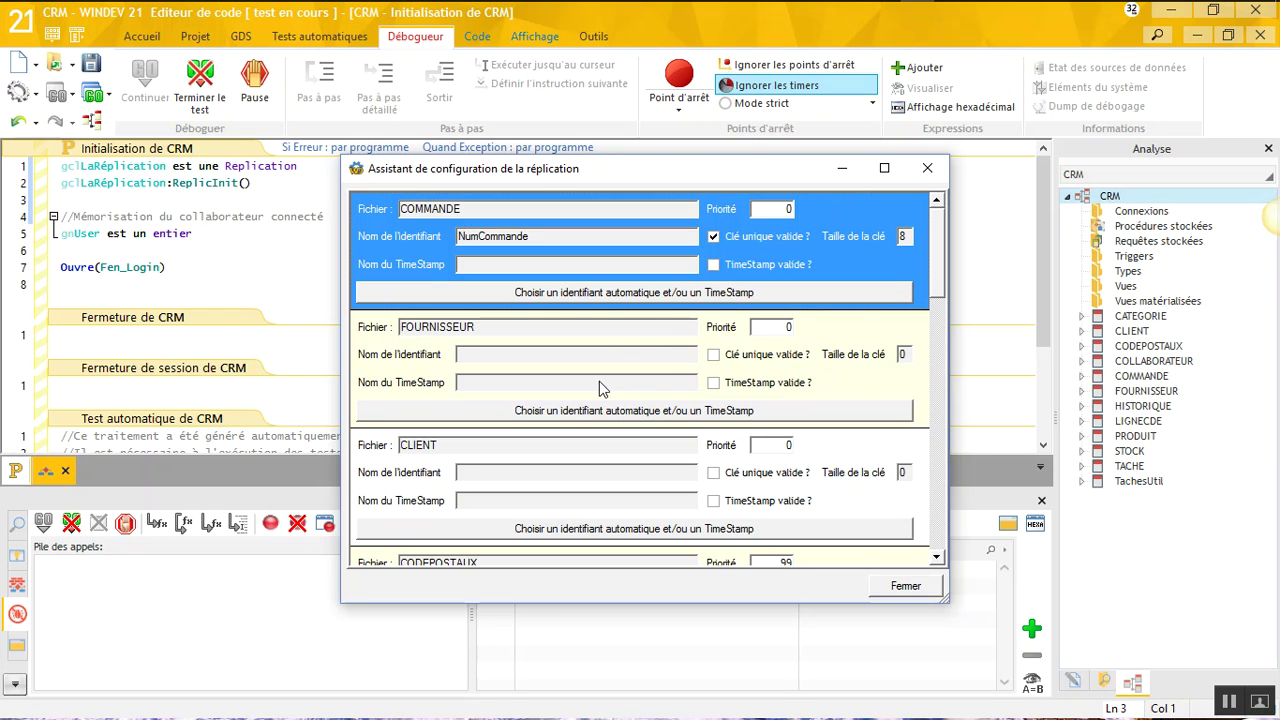
Set NumFournisseur as the automatic identifier of the FOURNISSEUR file and return to the file list.
{"action": "left_click", "coordinate": [604, 413]}
{"action": "left_click", "coordinate": [704, 228]}
{"action": "left_click", "coordinate": [704, 228]}
{"action": "left_click", "coordinate": [704, 228]}
{"action": "left_click", "coordinate": [652, 253]}
{"action": "left_click", "coordinate": [908, 590]}
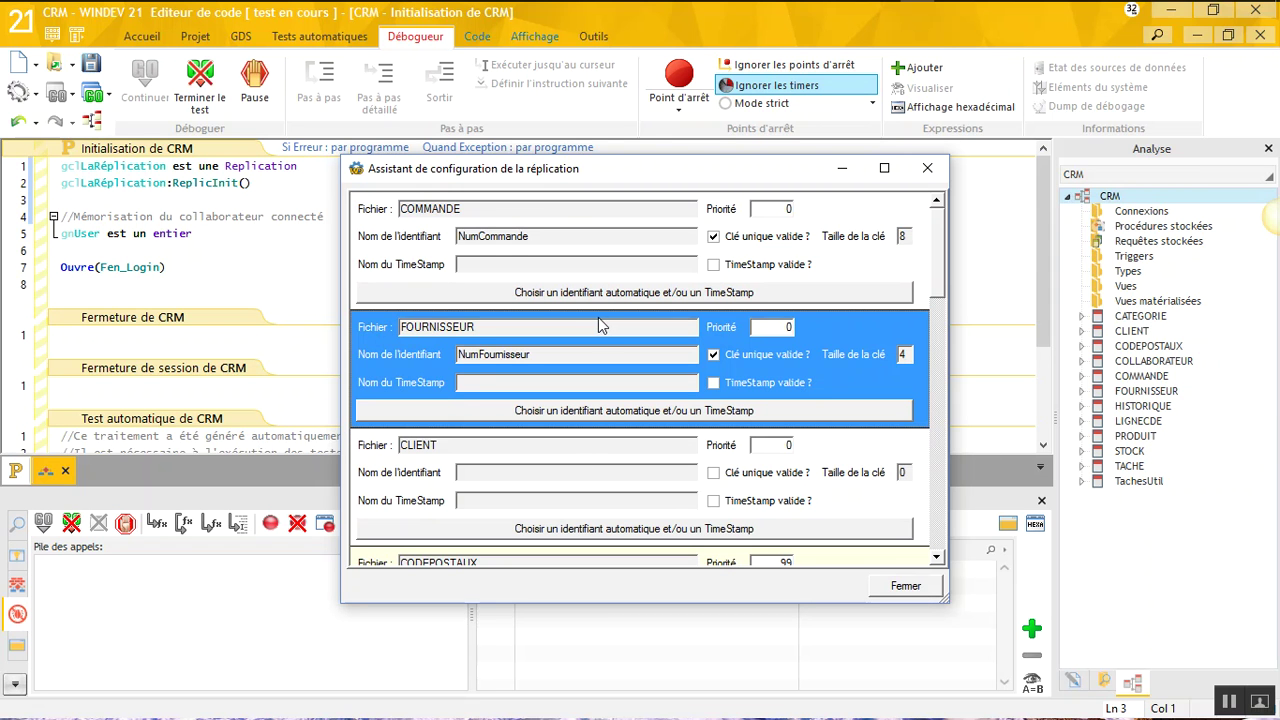
Set NumClient as the automatic identifier of the CLIENT file and return to the file list.
{"action": "scroll", "coordinate": [669, 296], "scroll_direction": "down", "scroll_amount": 5}
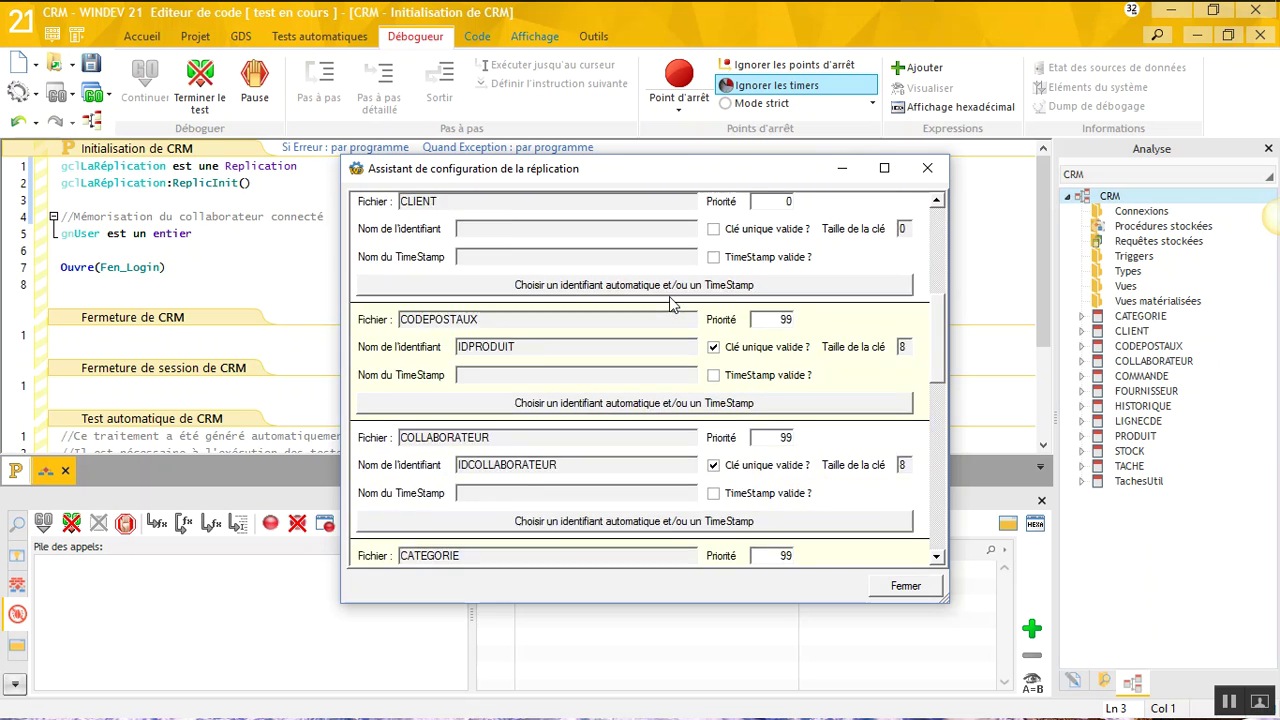
{"action": "scroll", "coordinate": [669, 296], "scroll_direction": "up", "scroll_amount": 5}
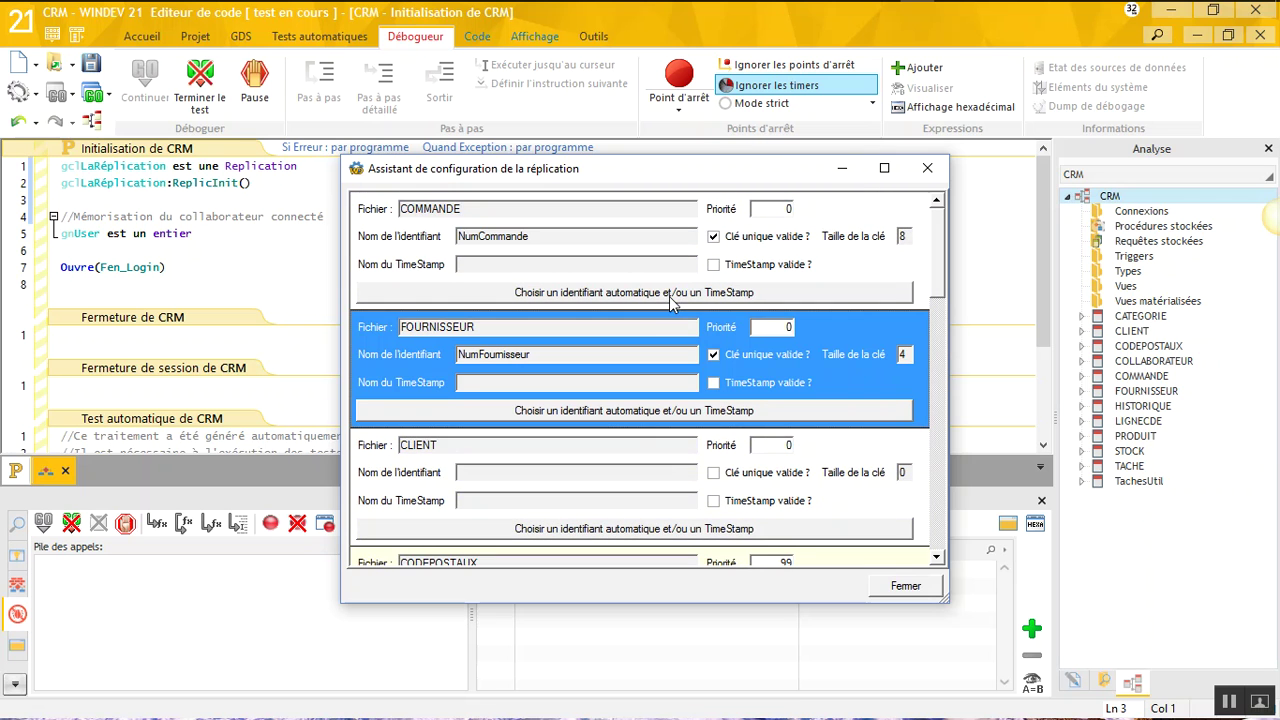
{"action": "left_click", "coordinate": [655, 529]}
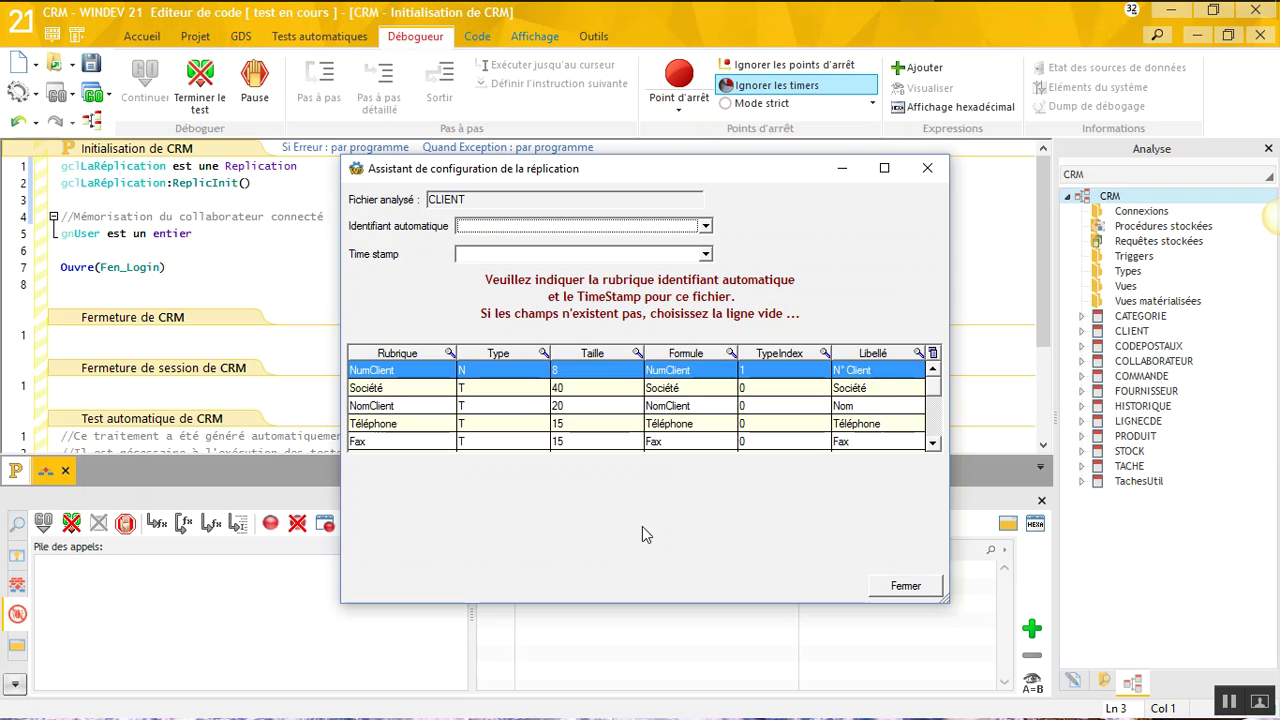
{"action": "left_click", "coordinate": [707, 227]}
{"action": "left_click", "coordinate": [488, 252]}
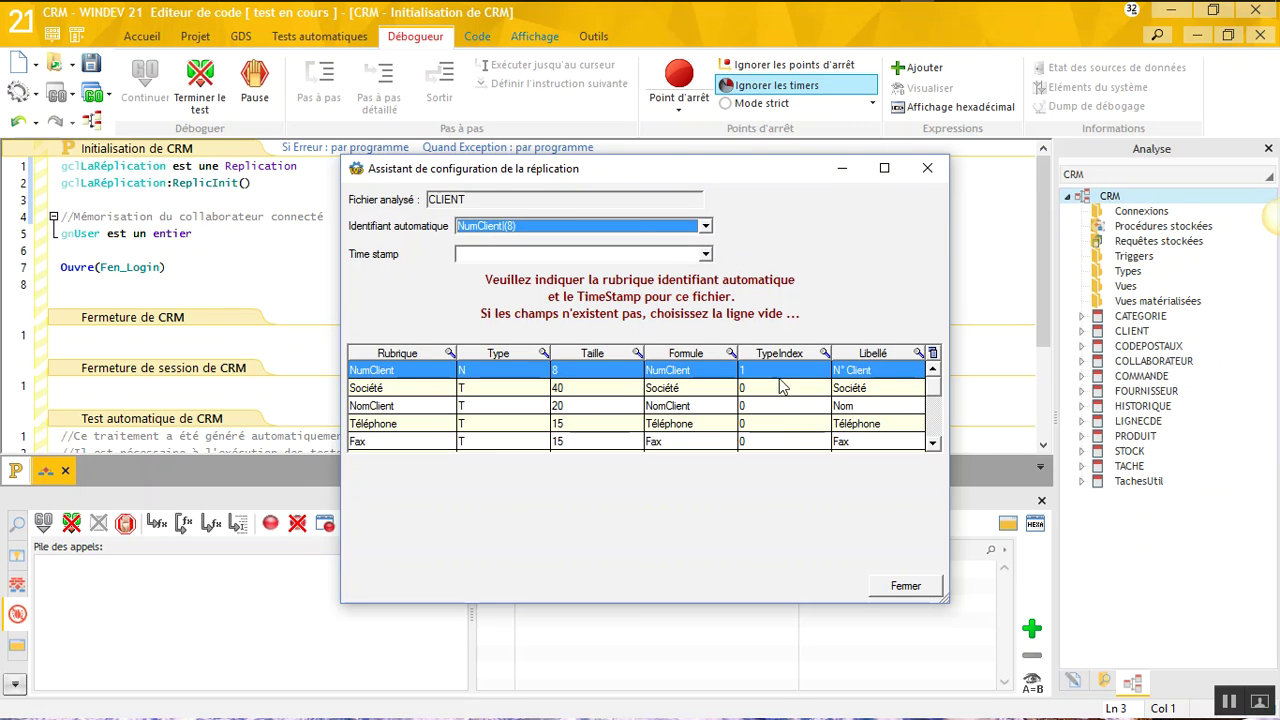
{"action": "left_click", "coordinate": [905, 587]}
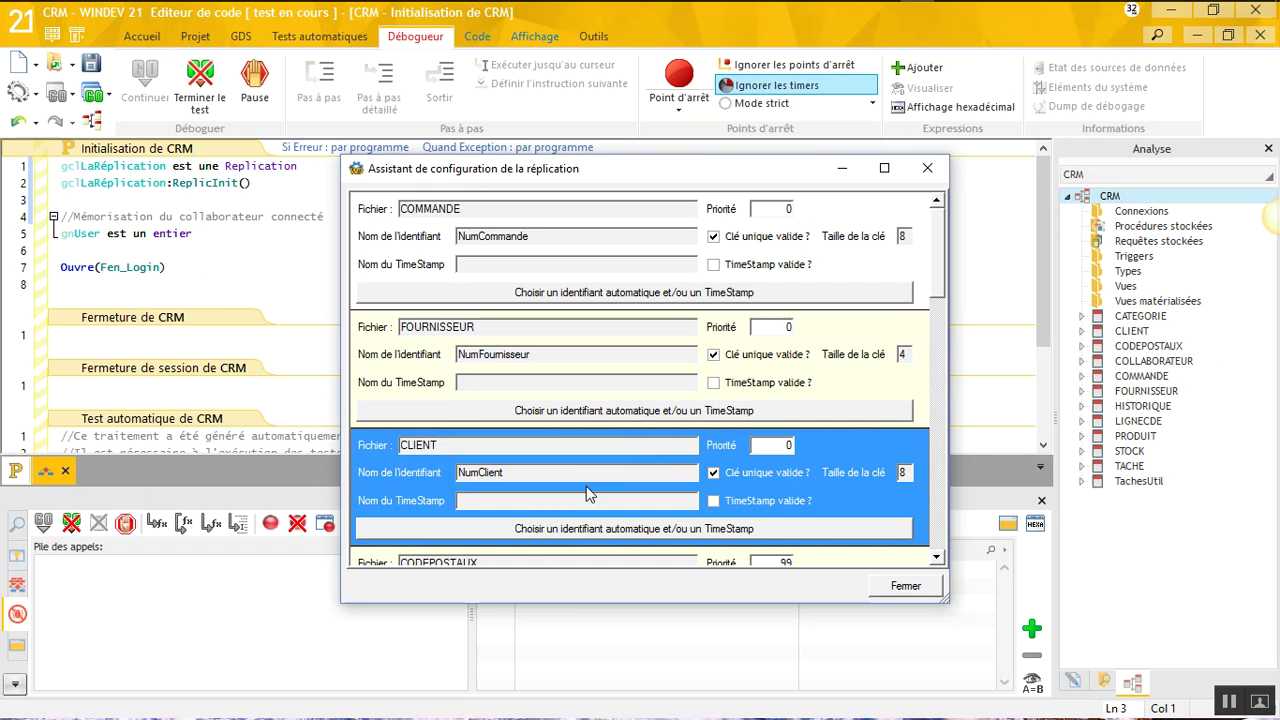
Set IDCedex as the automatic identifier of the CODEPOSTAUX file and return to the file list.
{"action": "scroll", "coordinate": [597, 473], "scroll_direction": "down", "scroll_amount": 3}
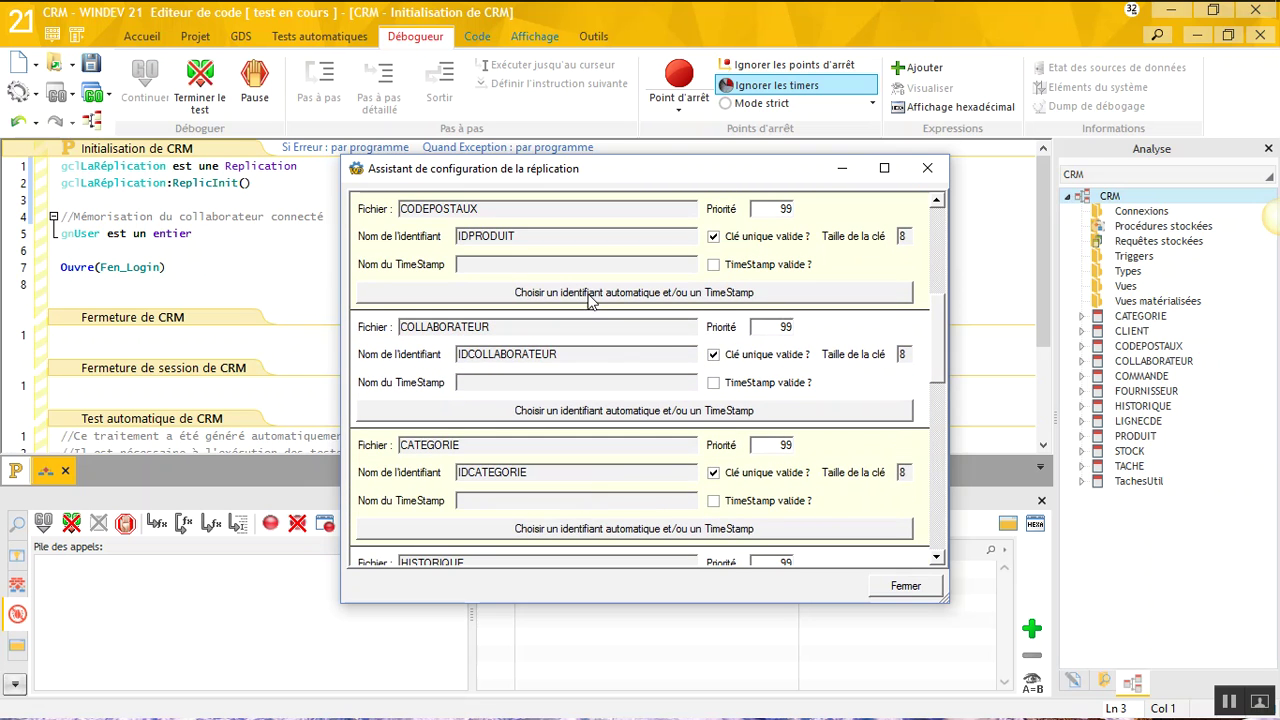
{"action": "left_click", "coordinate": [588, 294]}
{"action": "left_click", "coordinate": [706, 226]}
{"action": "left_click", "coordinate": [678, 255]}
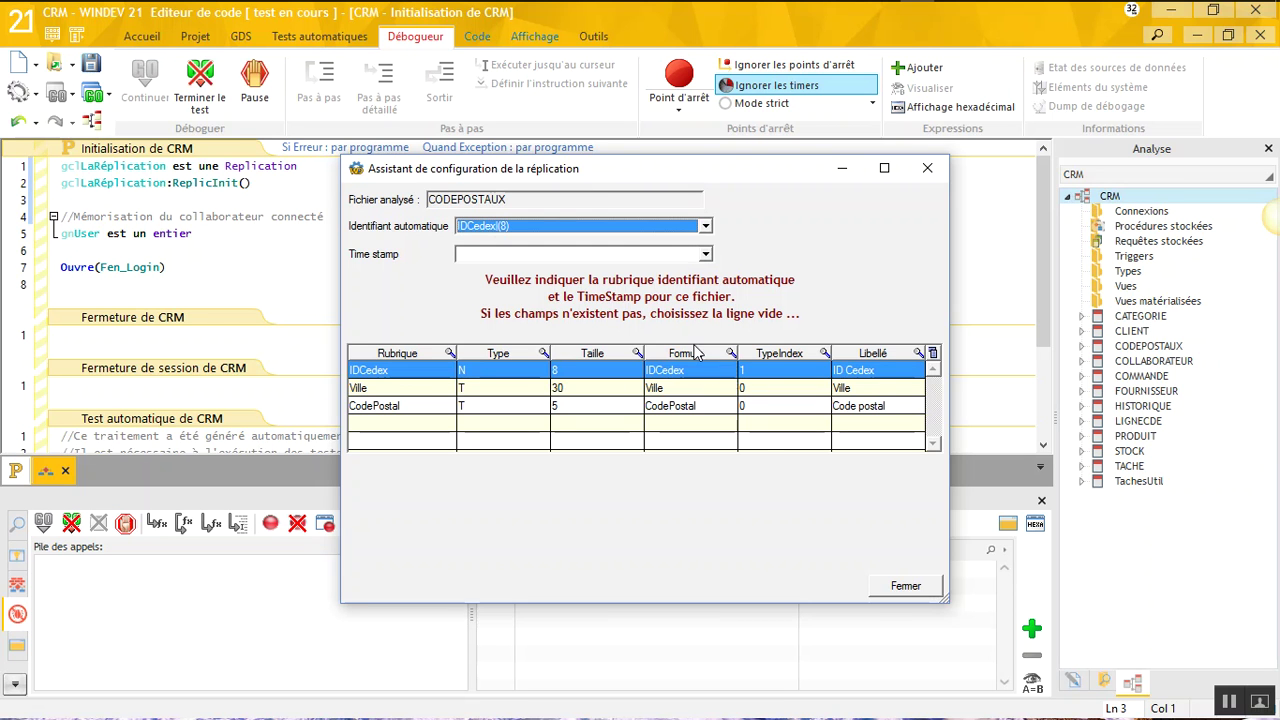
{"action": "left_click", "coordinate": [912, 588]}
Set the replication priority of the CLIENT file to 1 and of the COMMANDE file to 2.
{"action": "scroll", "coordinate": [548, 428], "scroll_direction": "down", "scroll_amount": 3}
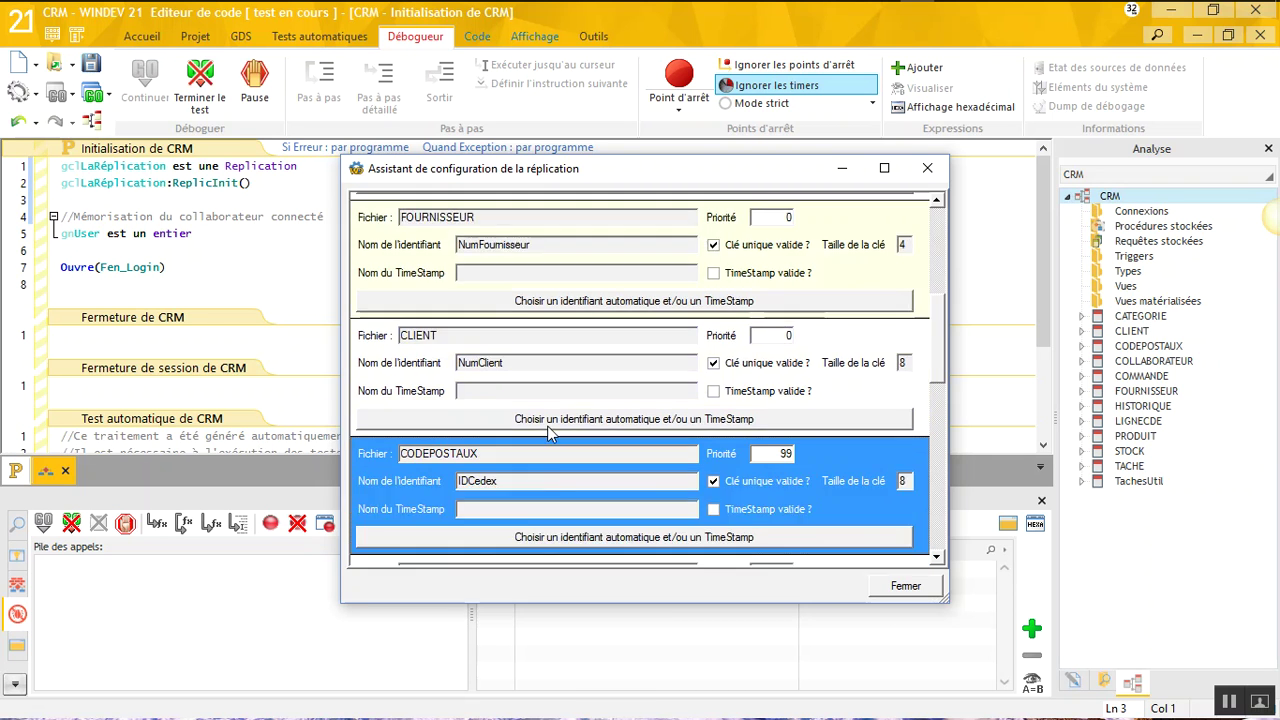
{"action": "scroll", "coordinate": [586, 345], "scroll_direction": "down", "scroll_amount": 3}
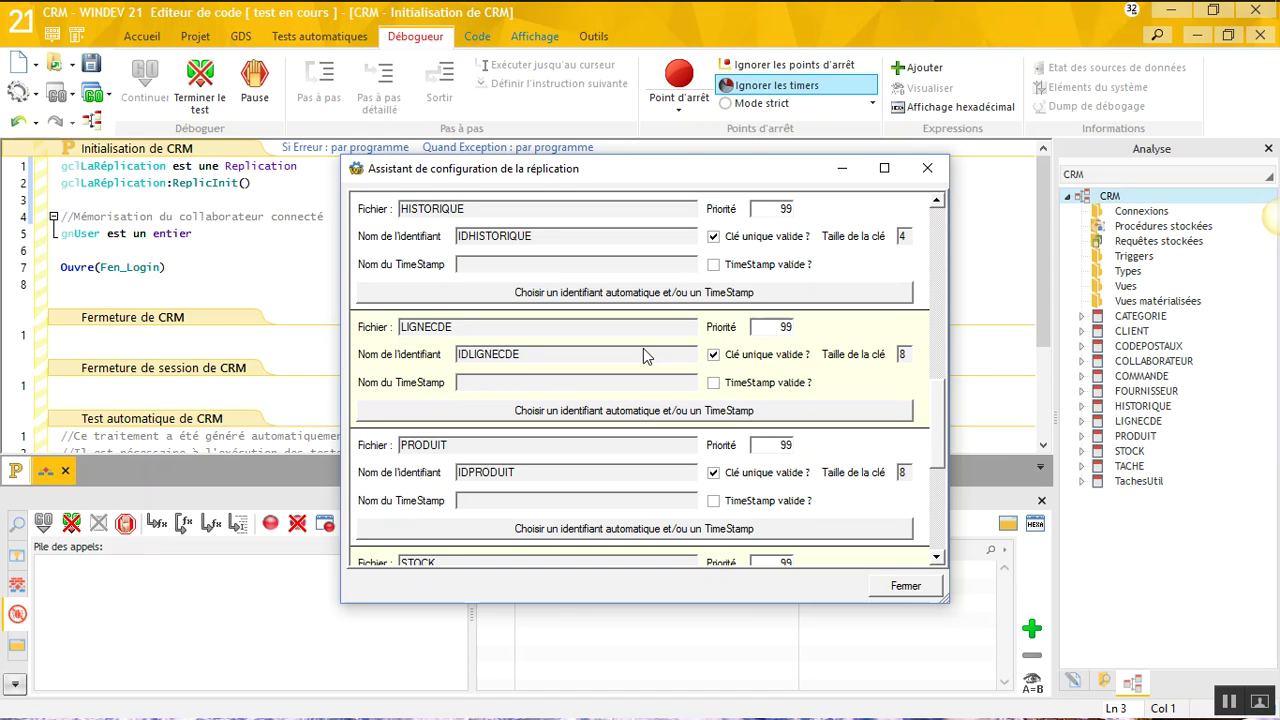
{"action": "scroll", "coordinate": [643, 354], "scroll_direction": "up", "scroll_amount": 6}
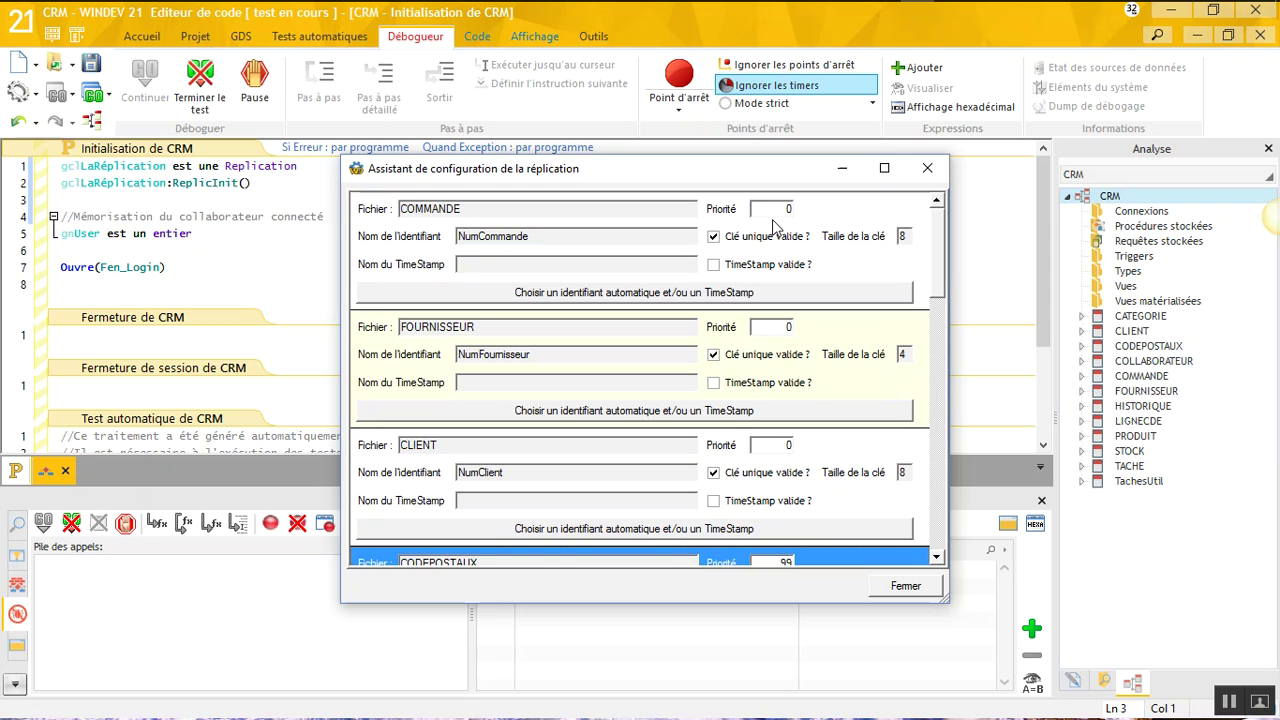
{"action": "left_click", "coordinate": [774, 443]}
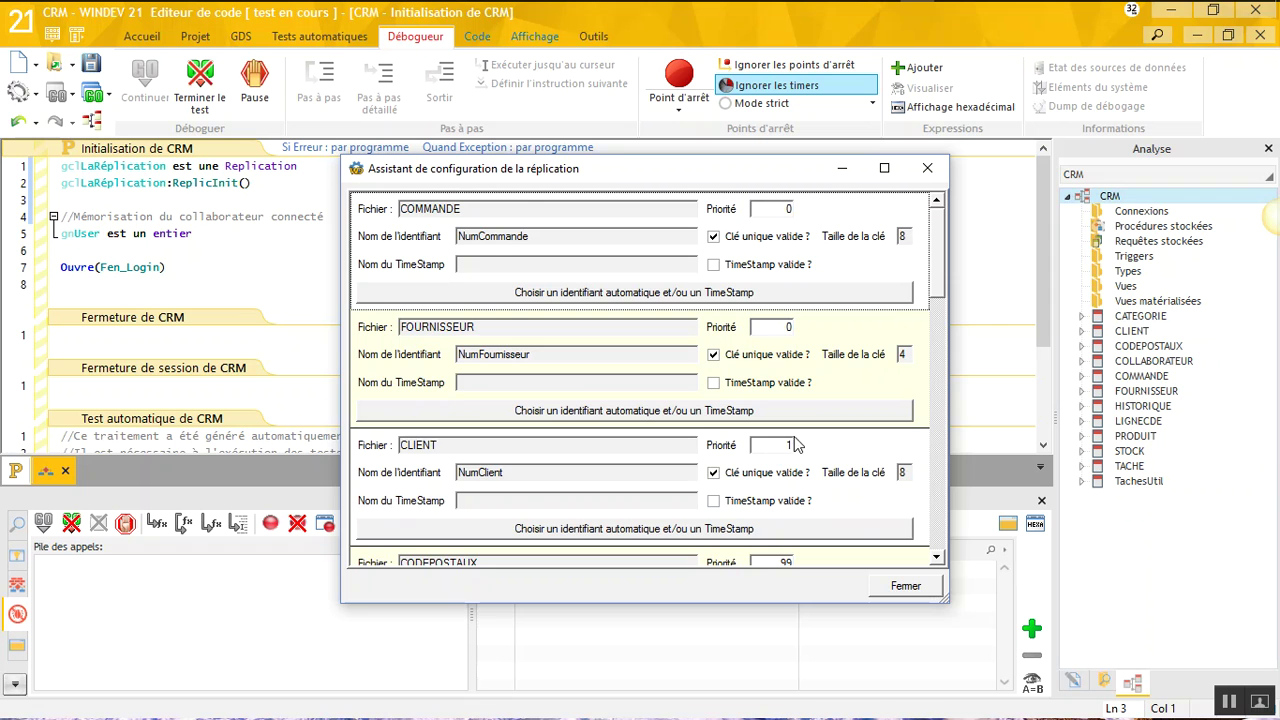
{"action": "type", "text": "1"}
{"action": "left_click", "coordinate": [786, 210]}
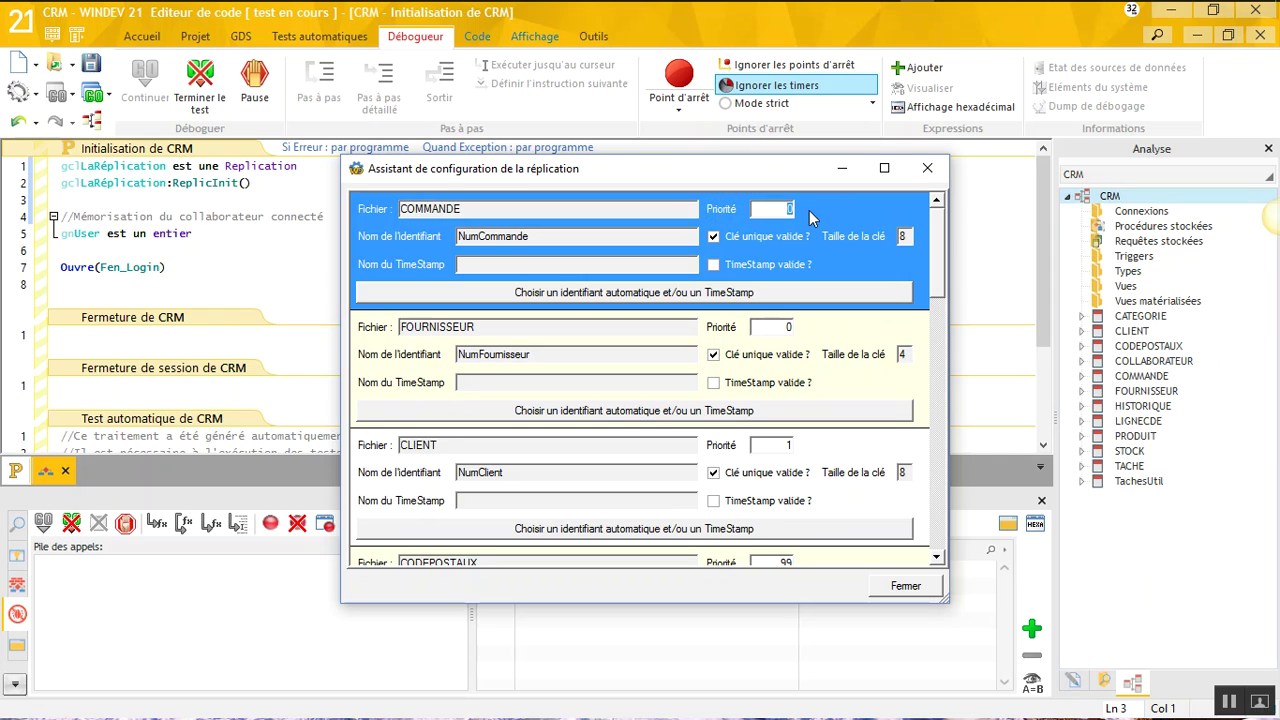
{"action": "key", "text": "Return"}
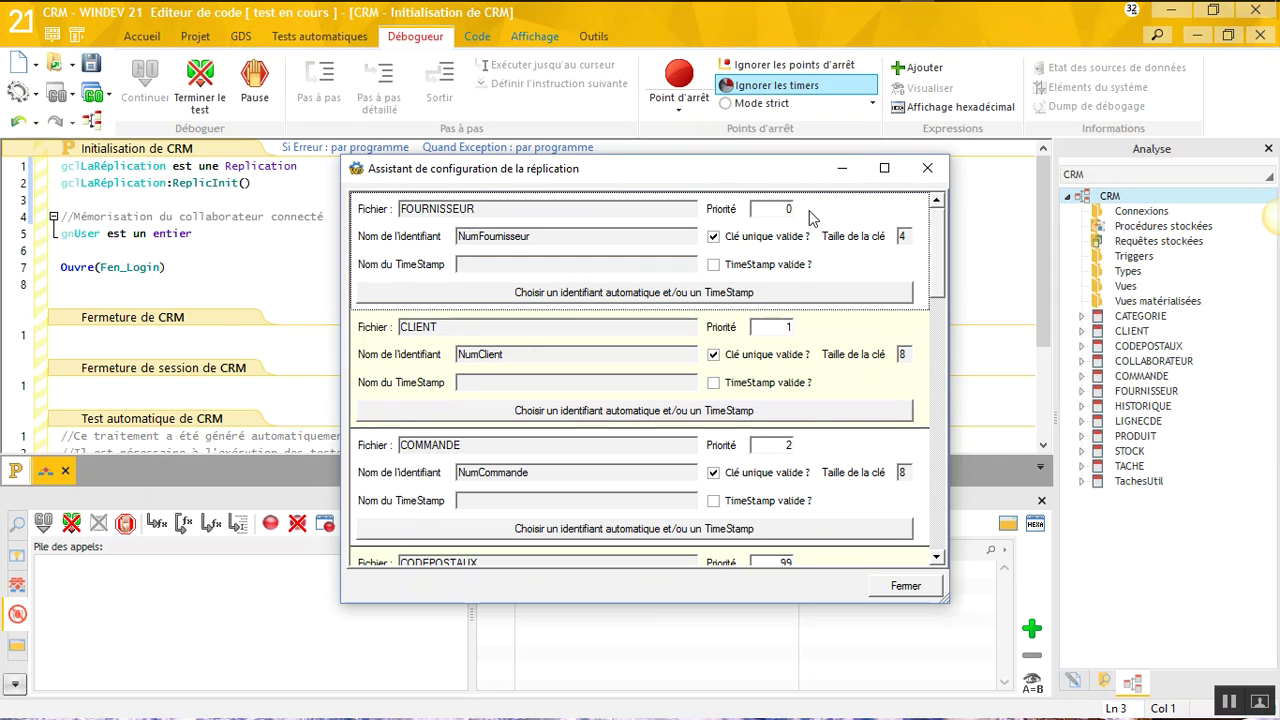
Set the replication priority of the FOURNISSEUR file to 99 and of the LIGNECDE file to 3.
{"action": "left_click", "coordinate": [771, 209]}
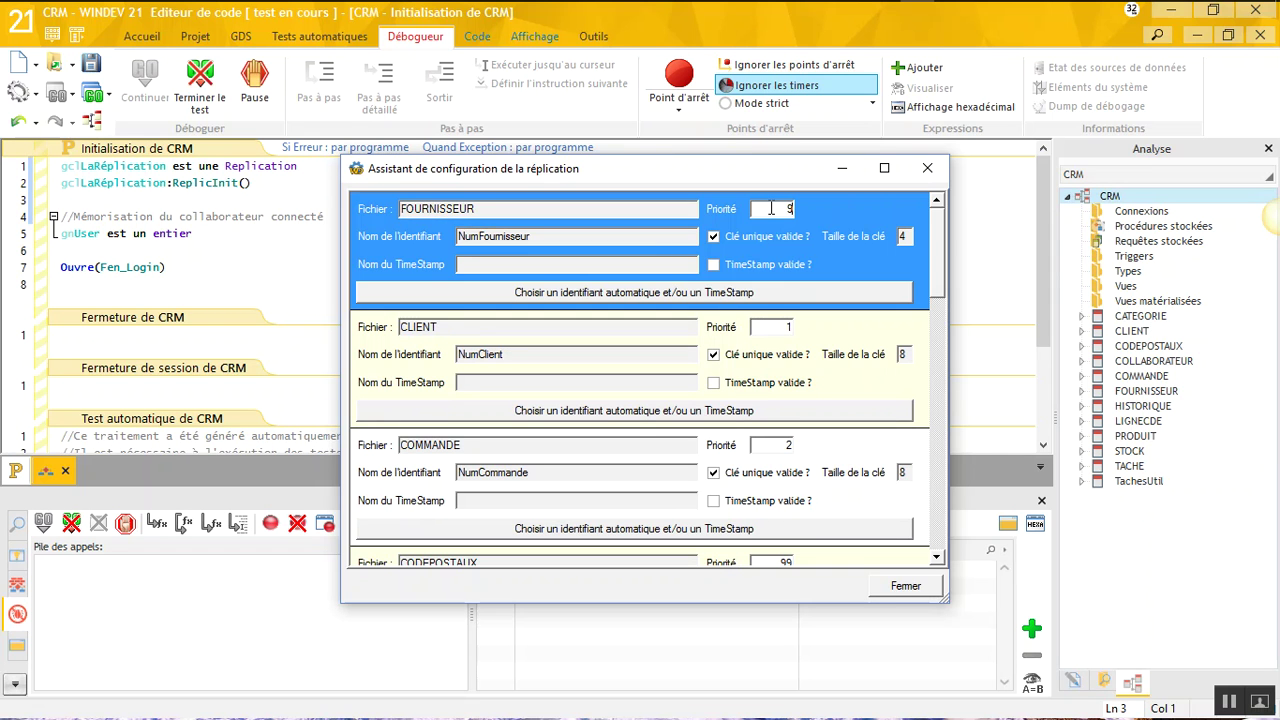
{"action": "key", "text": "Return"}
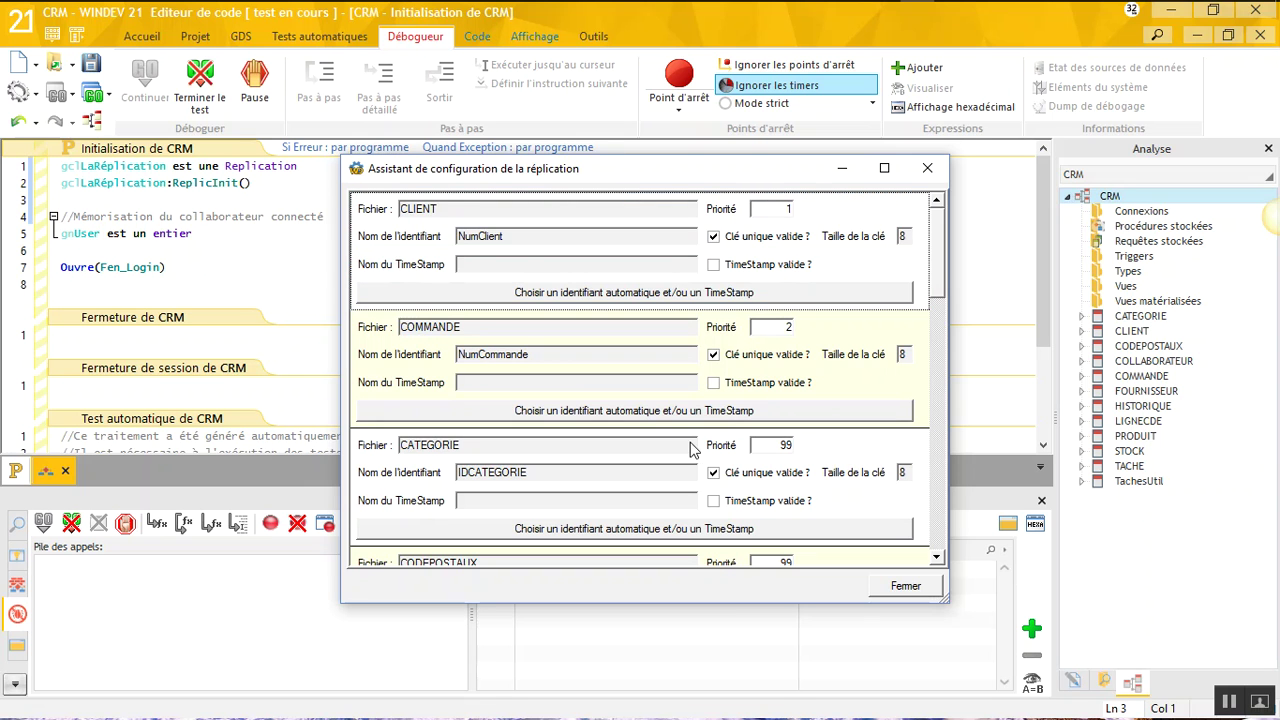
{"action": "scroll", "coordinate": [715, 390], "scroll_direction": "down", "scroll_amount": 6}
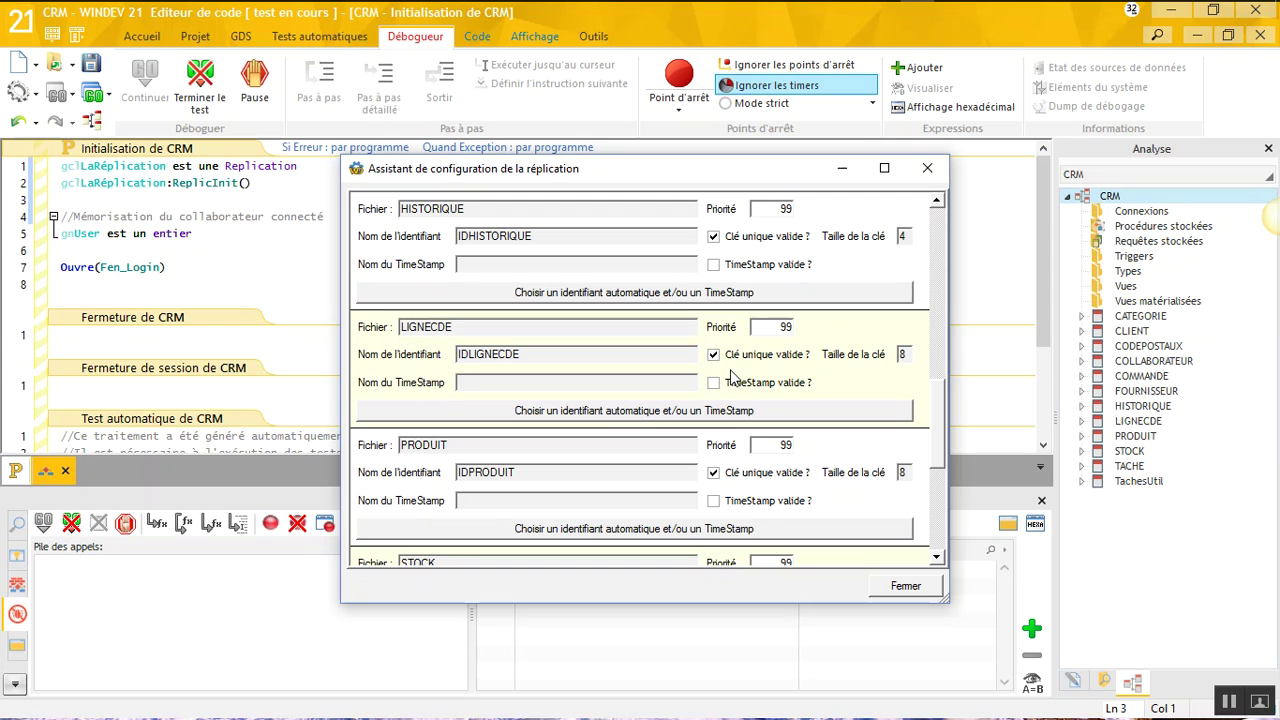
{"action": "left_click", "coordinate": [772, 328]}
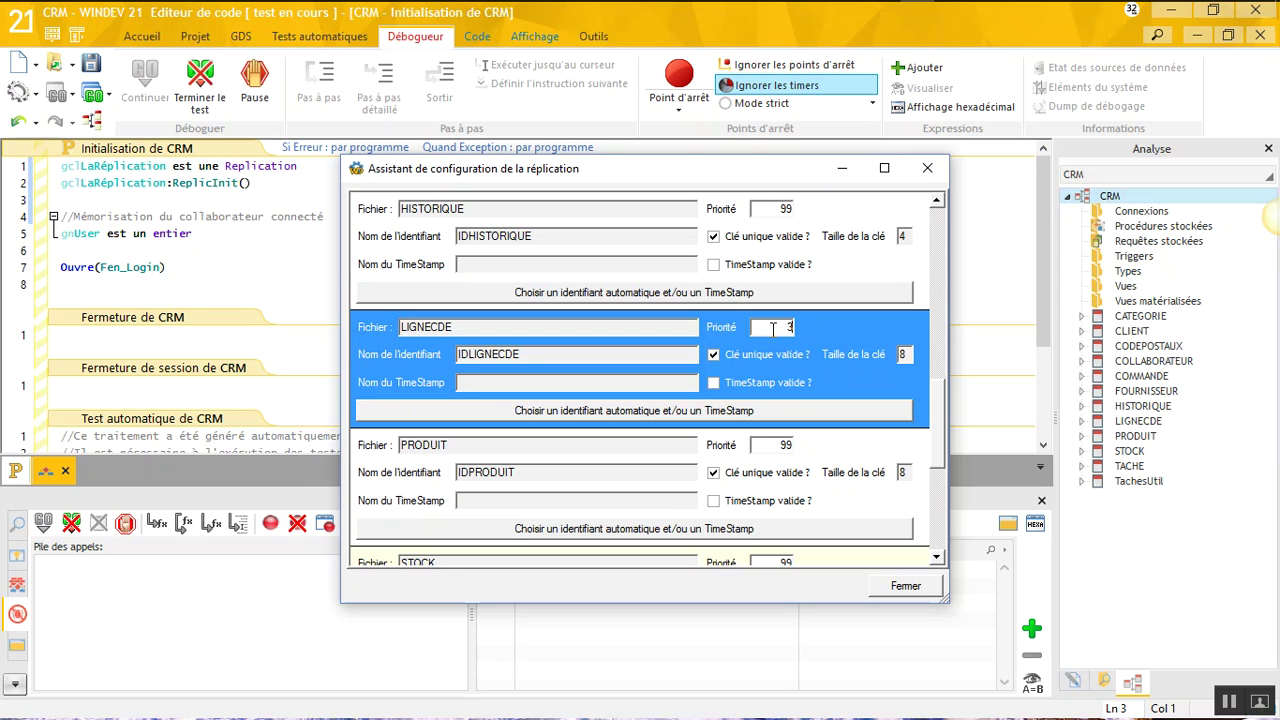
{"action": "key", "text": "Return"}
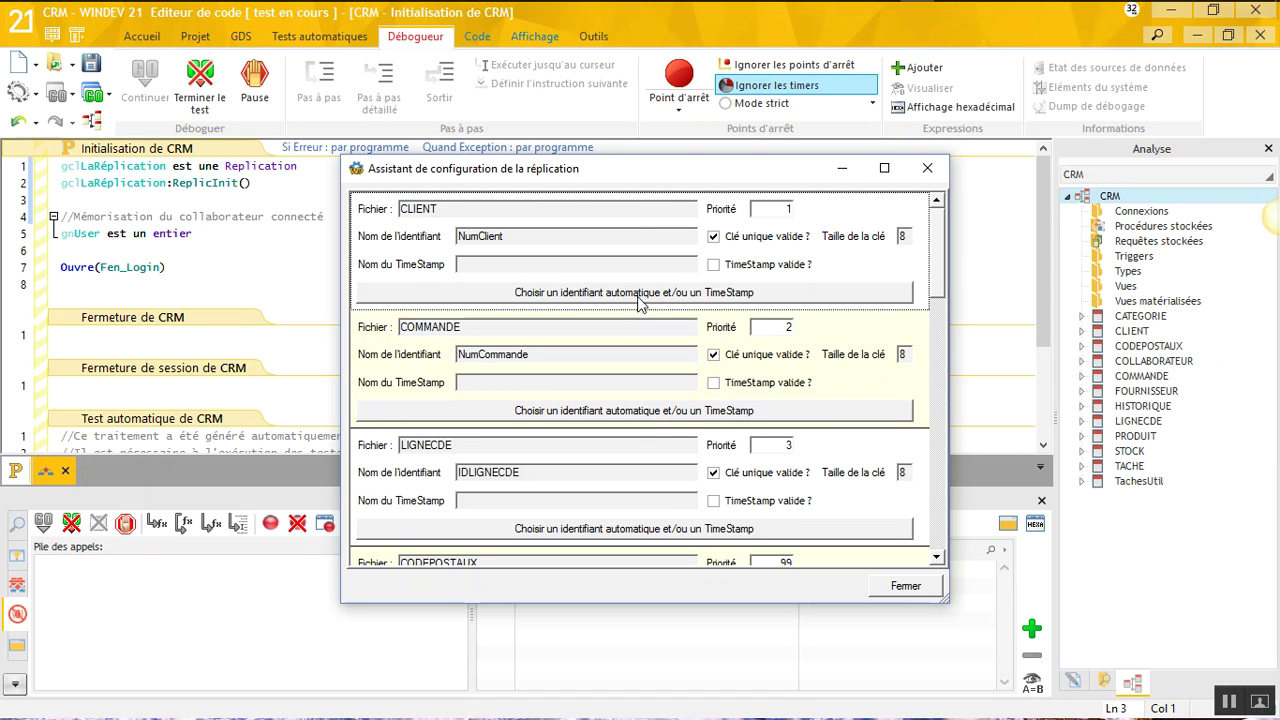
Set the replication priority of the PRODUIT file to 2 and check the reordered file list.
{"action": "scroll", "coordinate": [651, 428], "scroll_direction": "down", "scroll_amount": 5}
{"action": "left_click", "coordinate": [773, 445]}
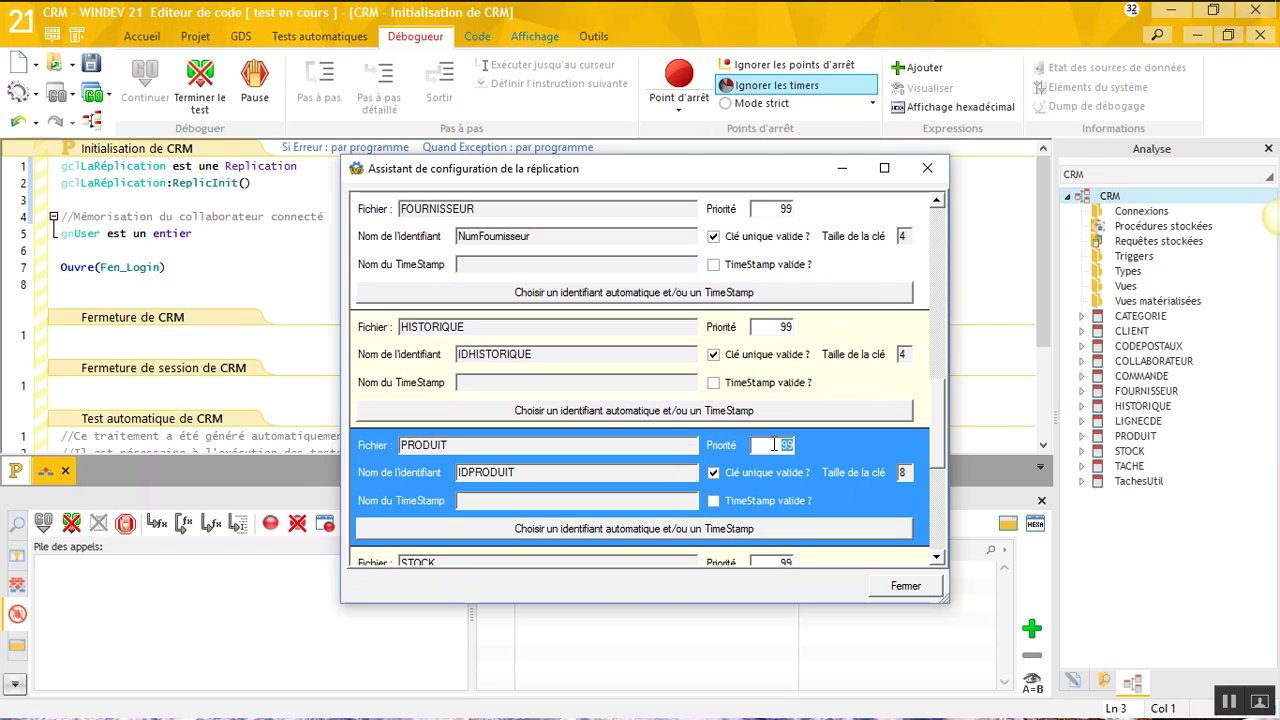
{"action": "key", "text": "Return"}
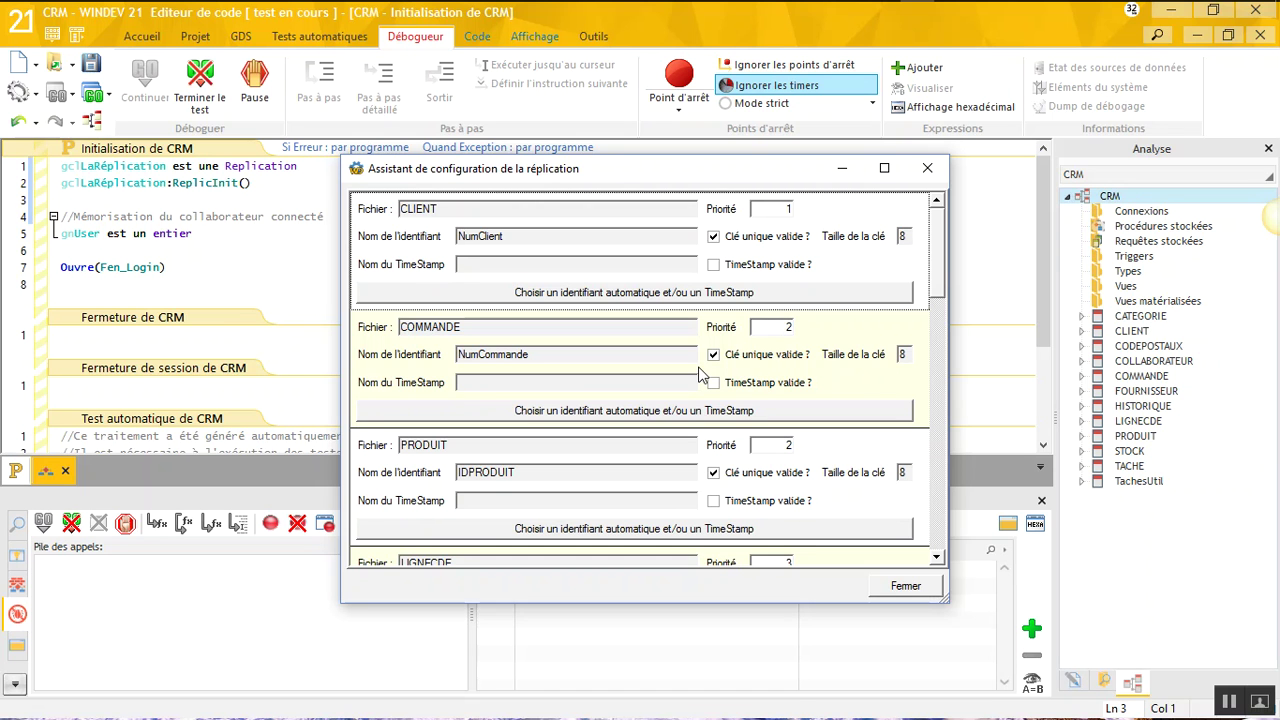
{"action": "scroll", "coordinate": [700, 375], "scroll_direction": "down", "scroll_amount": 3}
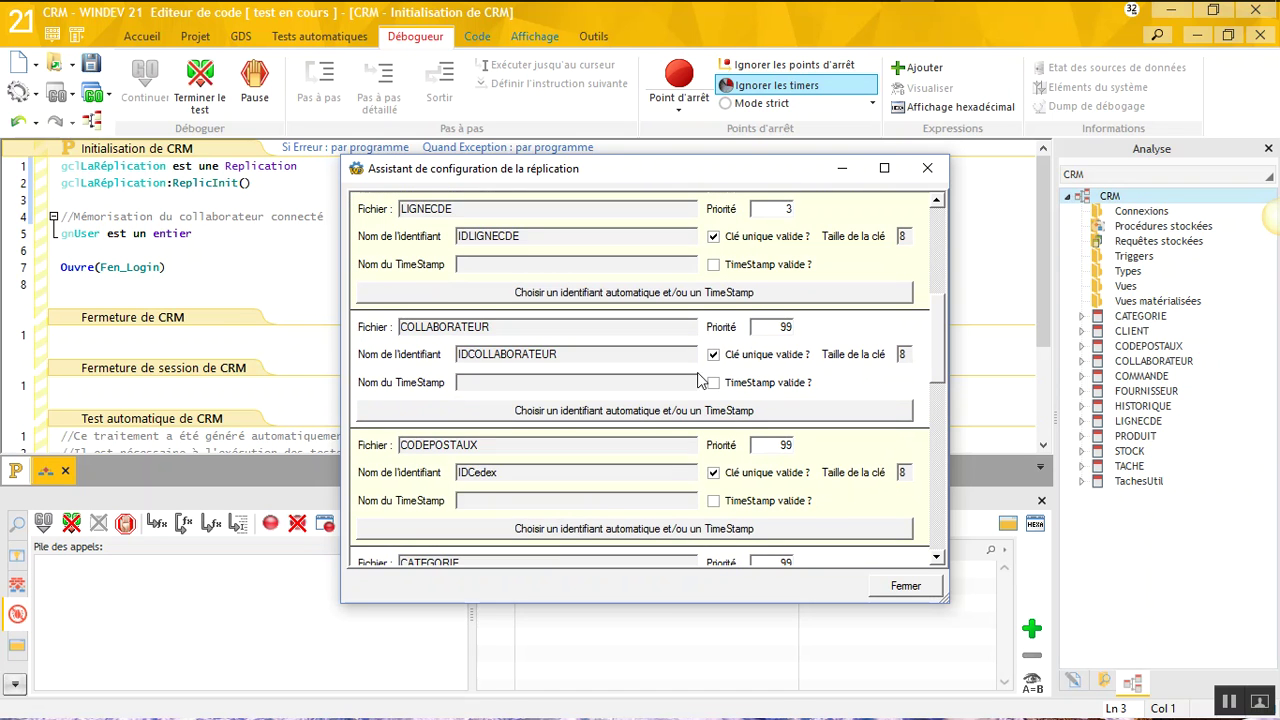
{"action": "scroll", "coordinate": [695, 303], "scroll_direction": "up", "scroll_amount": 3}
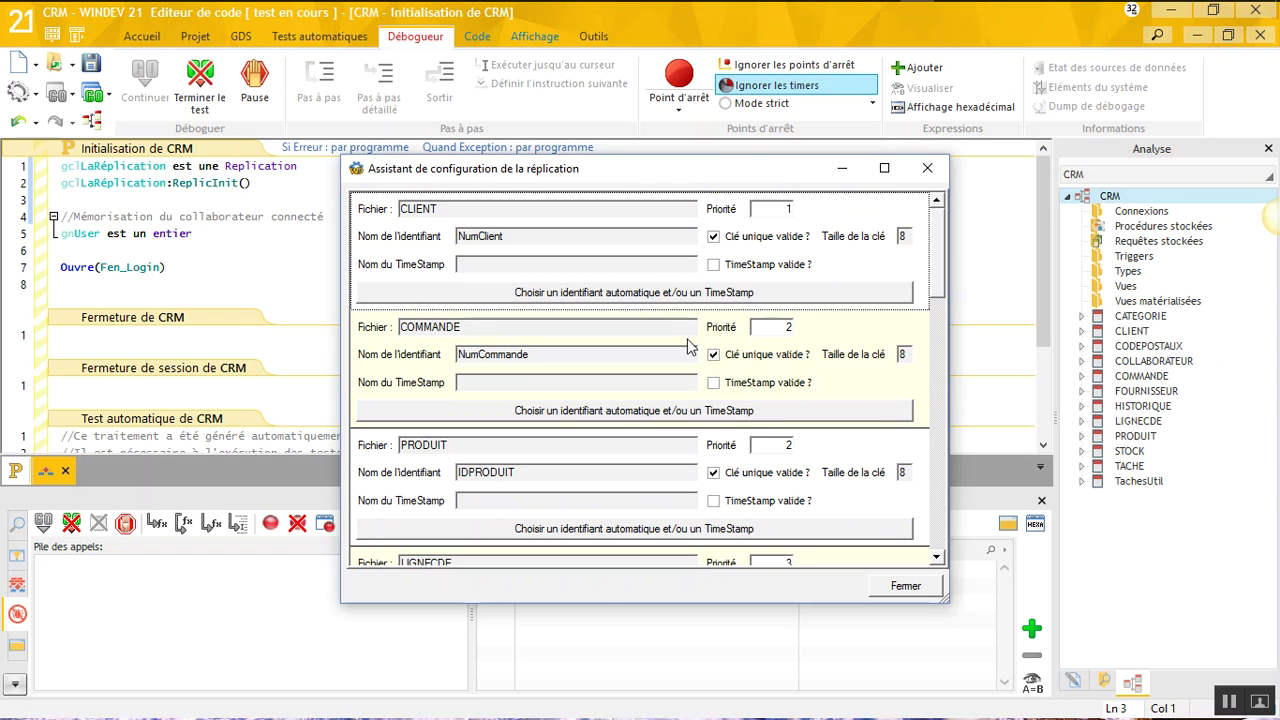
Close the file list and review the link constraints, including PRODUIT_STOCK, CATEGORIE_PRODUIT and TACHE_COLLABORATEUR.
{"action": "left_click", "coordinate": [920, 590]}
{"action": "left_click", "coordinate": [809, 443]}
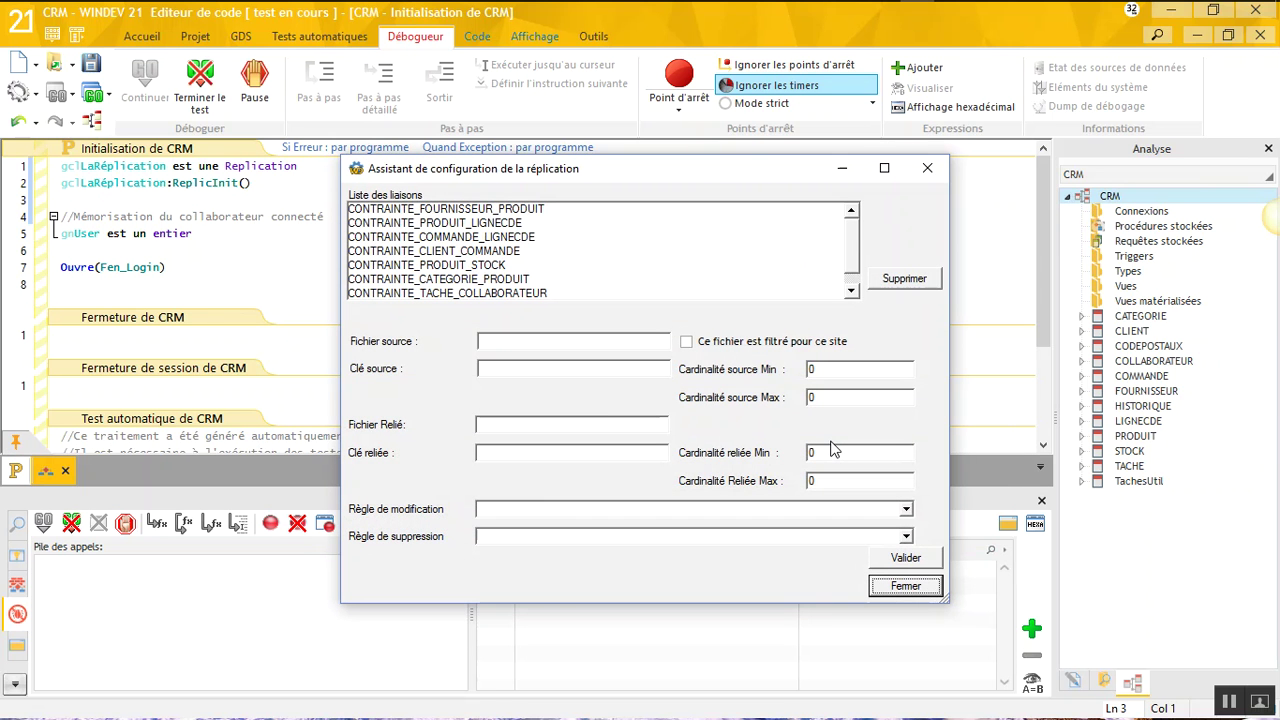
{"action": "left_click", "coordinate": [467, 212]}
{"action": "left_click", "coordinate": [467, 223]}
{"action": "left_click", "coordinate": [472, 265]}
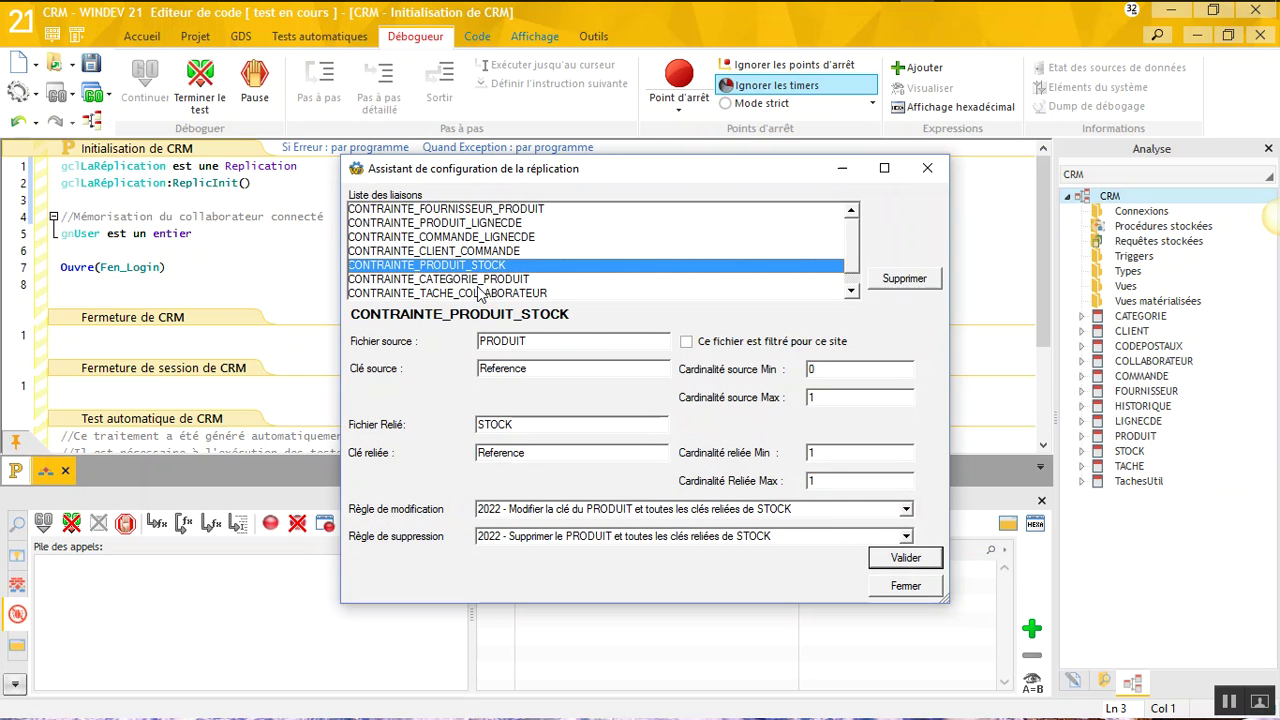
{"action": "left_click", "coordinate": [485, 279]}
{"action": "left_click", "coordinate": [502, 294]}
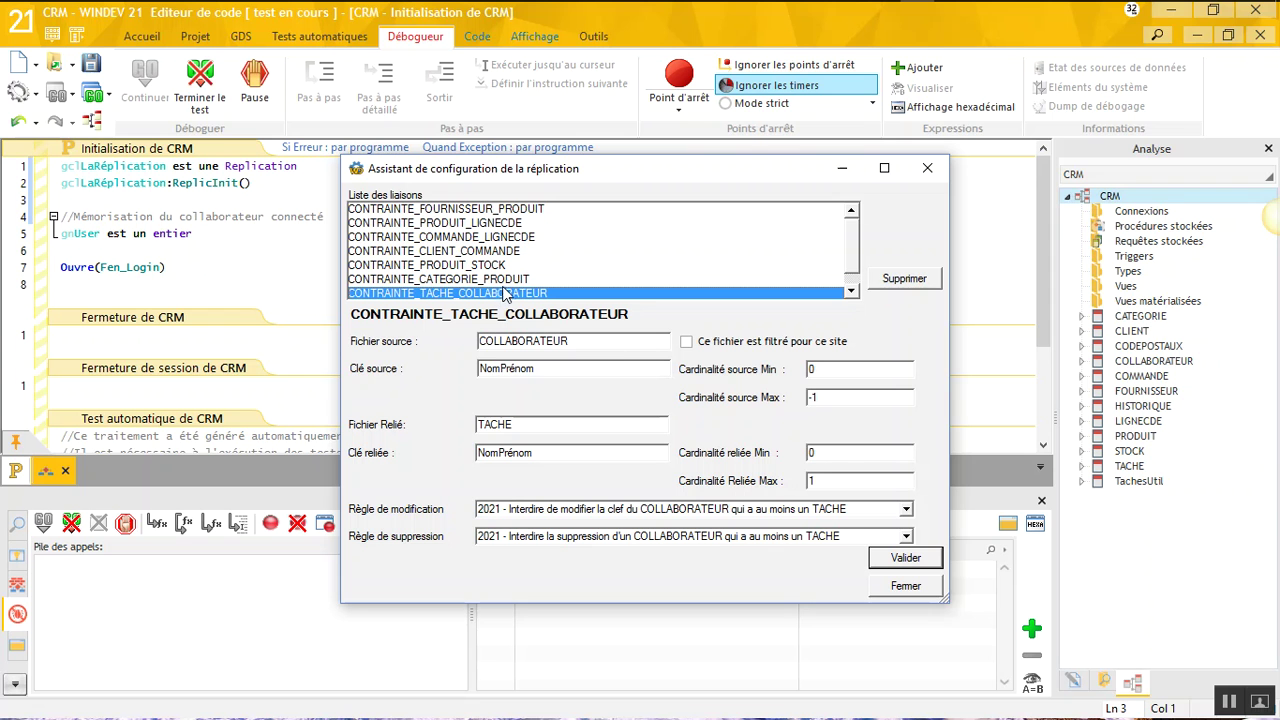
Close the replication assistant, acknowledge the file structure message, and close the diagnostic report.
{"action": "left_click", "coordinate": [906, 587]}
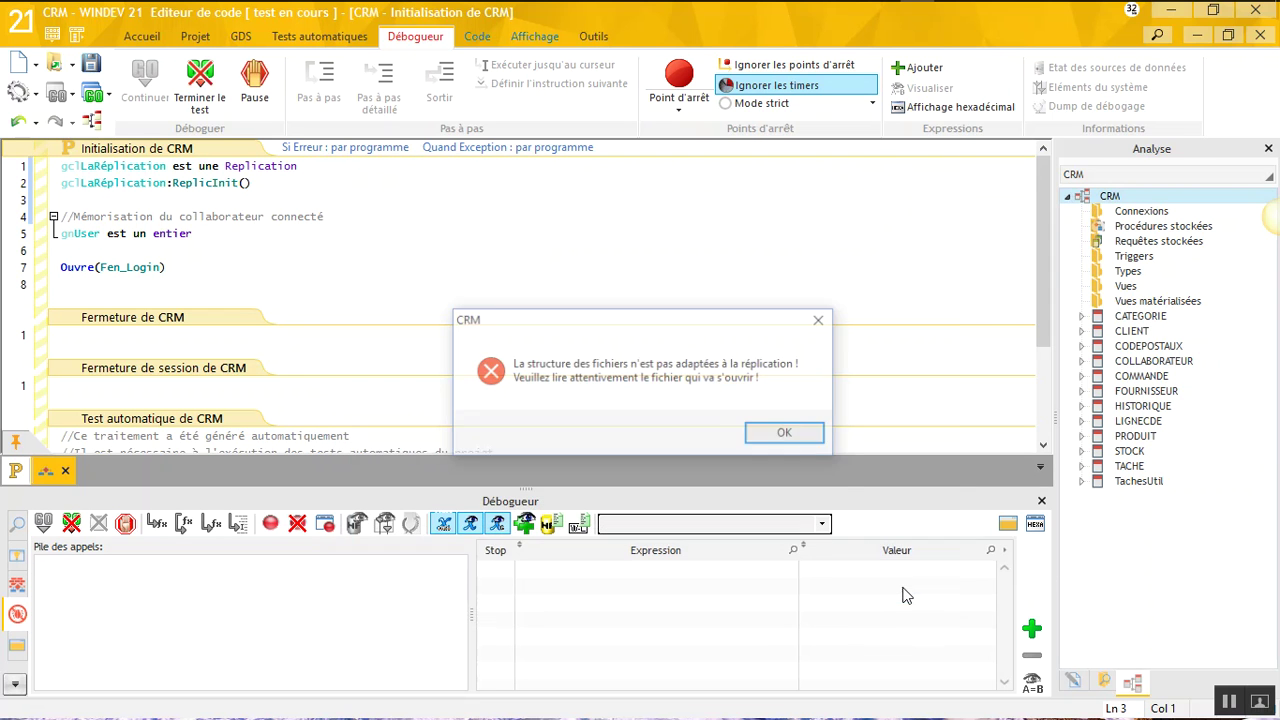
{"action": "left_click", "coordinate": [812, 436]}
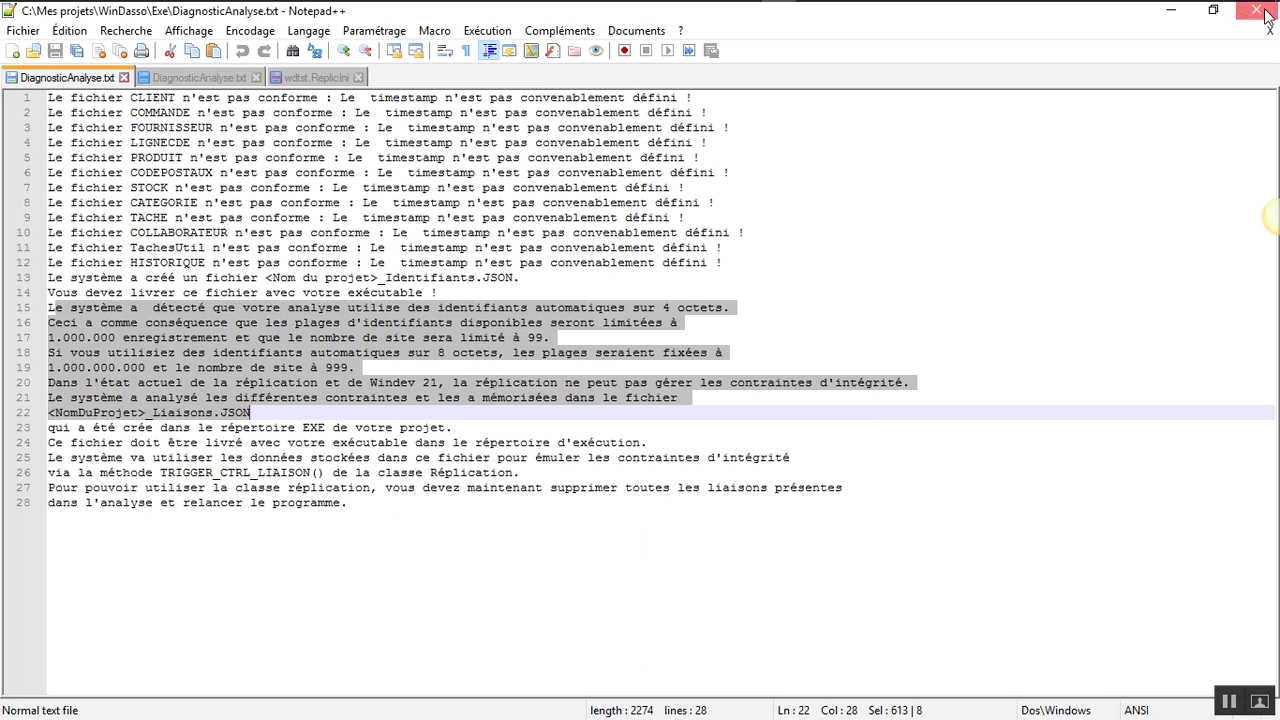
{"action": "left_click", "coordinate": [1257, 10]}
Load the project's analysis and open the item and index description of the CLIENT file.
{"action": "left_click", "coordinate": [94, 121]}
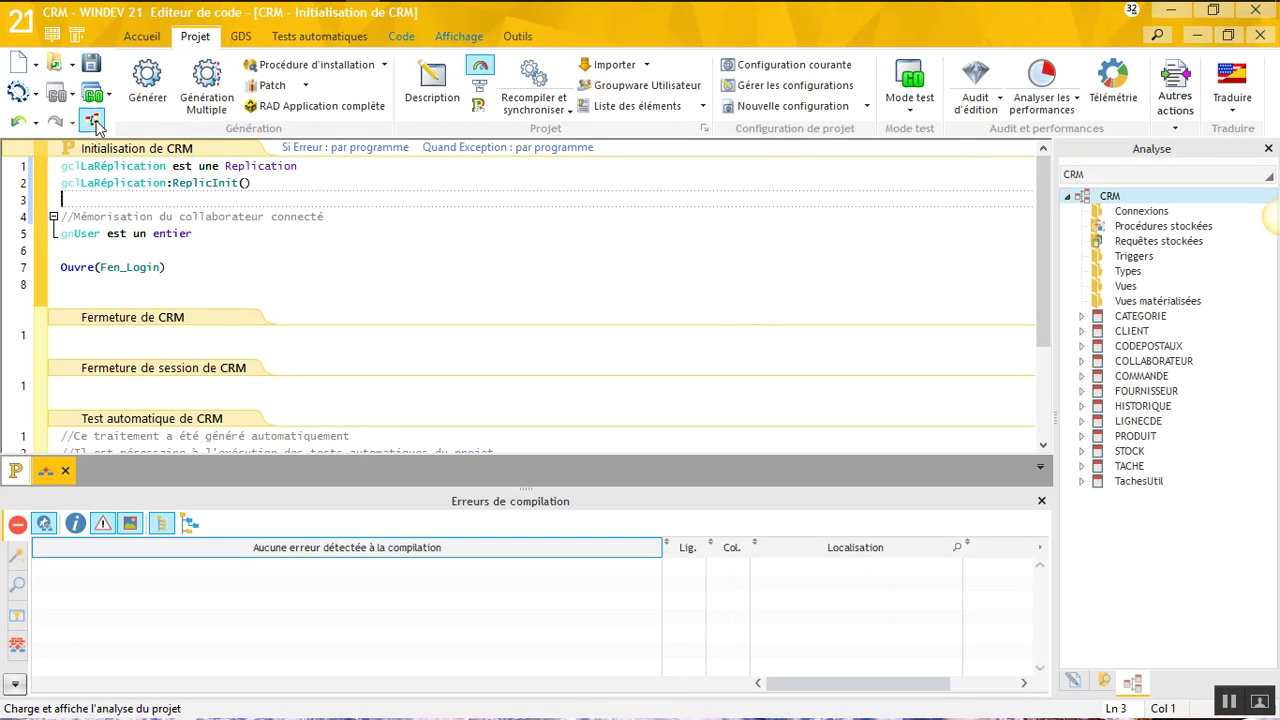
{"action": "double_click", "coordinate": [236, 337]}
{"action": "scroll", "coordinate": [238, 372], "scroll_direction": "down", "scroll_amount": 2}
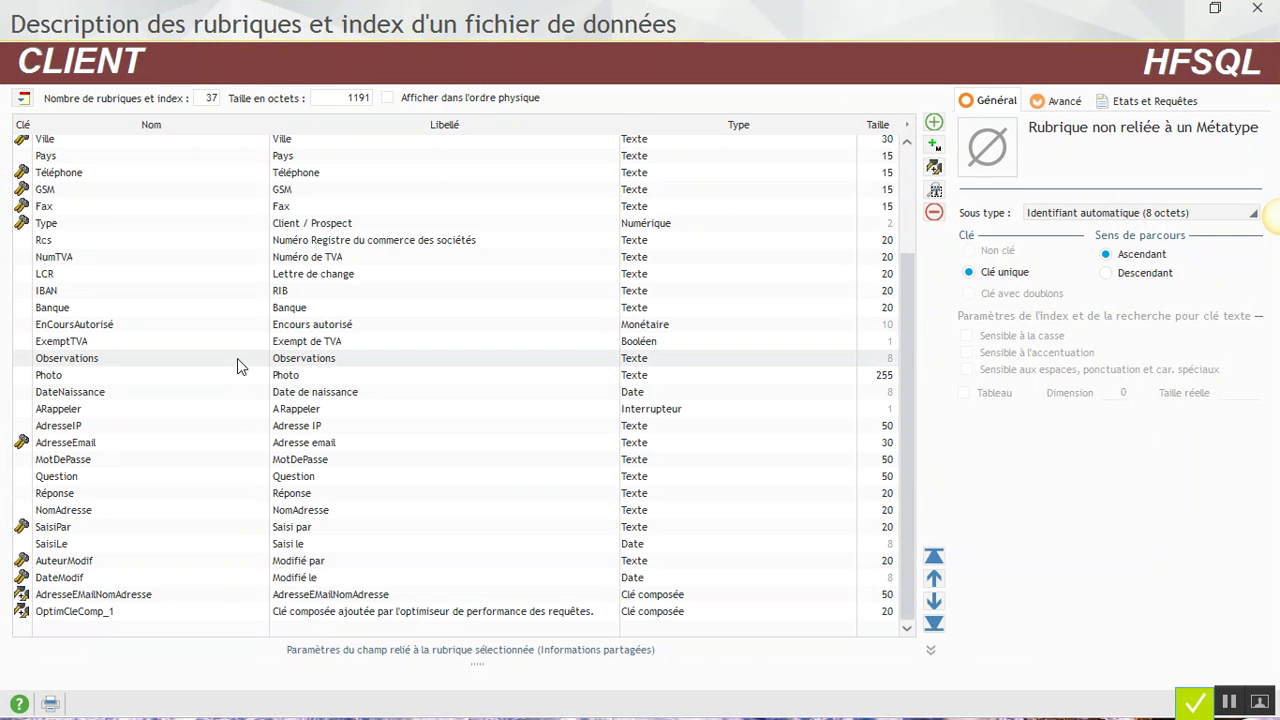
Add an item named TimeStamp of type Date at the end of the CLIENT file.
{"action": "left_click", "coordinate": [55, 628]}
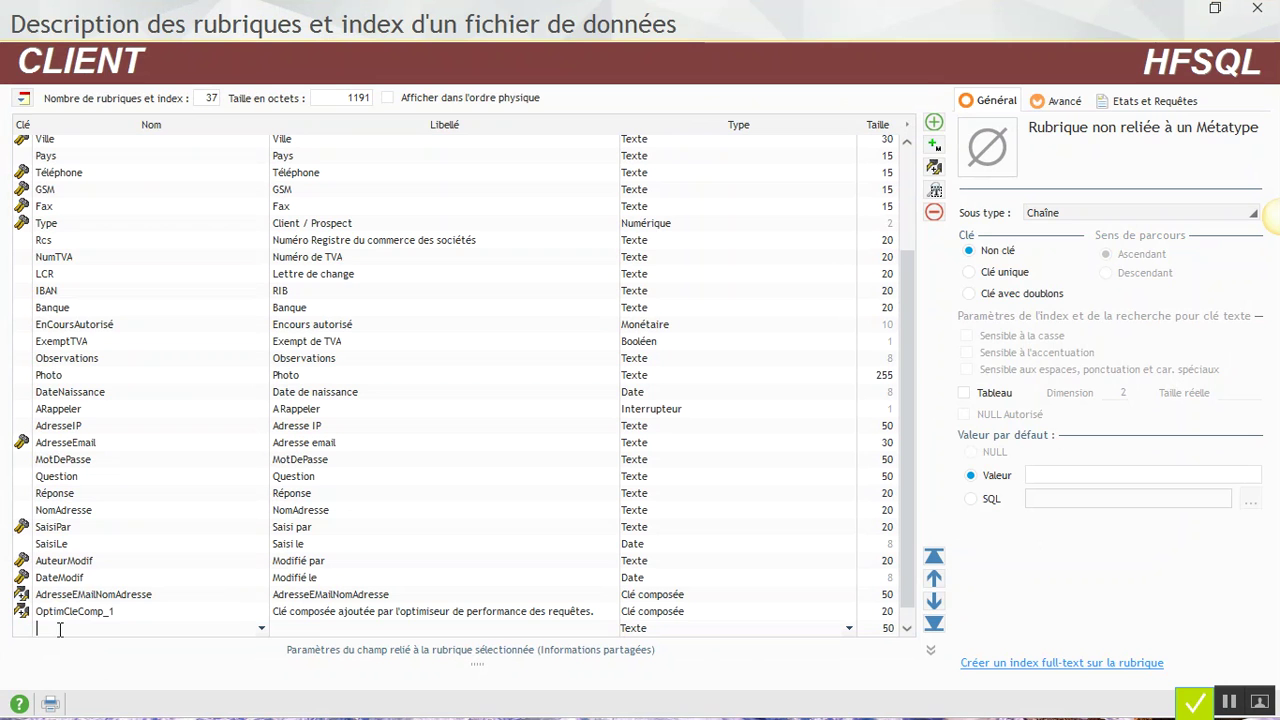
{"action": "type", "text": "time"}
{"action": "type", "text": "TimeStamp"}
{"action": "key", "text": "Tab"}
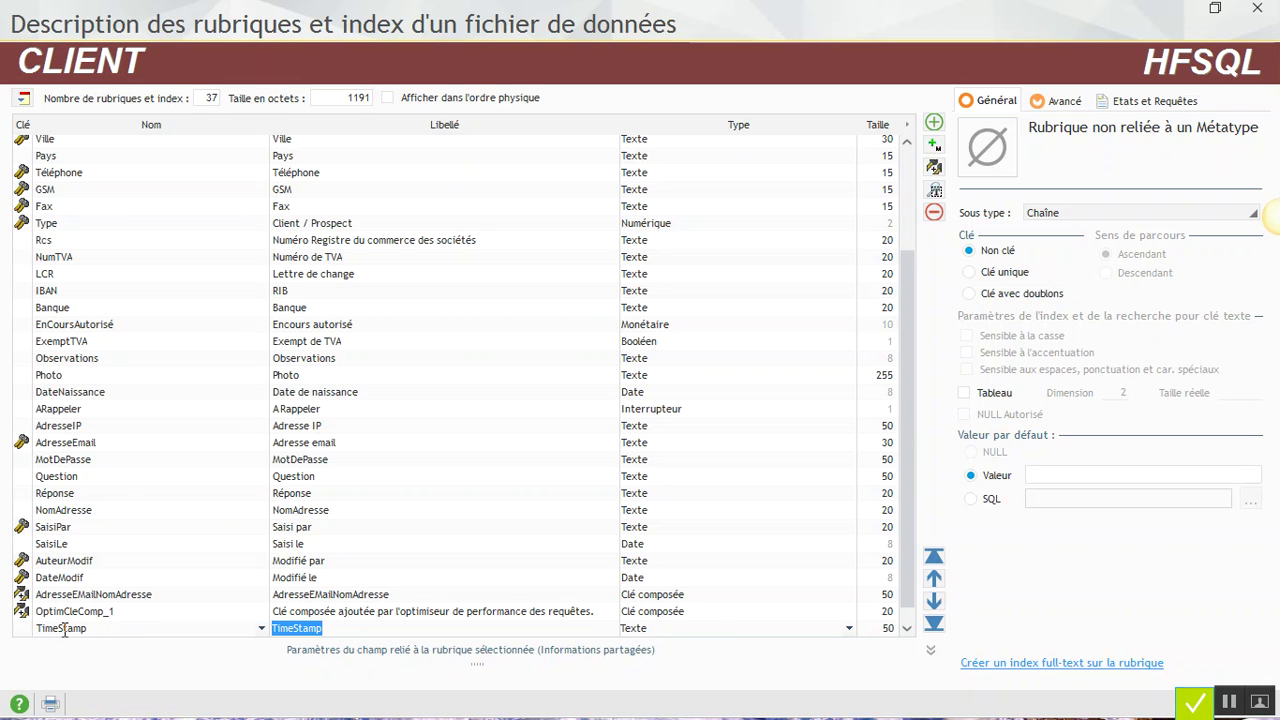
{"action": "left_click", "coordinate": [675, 629]}
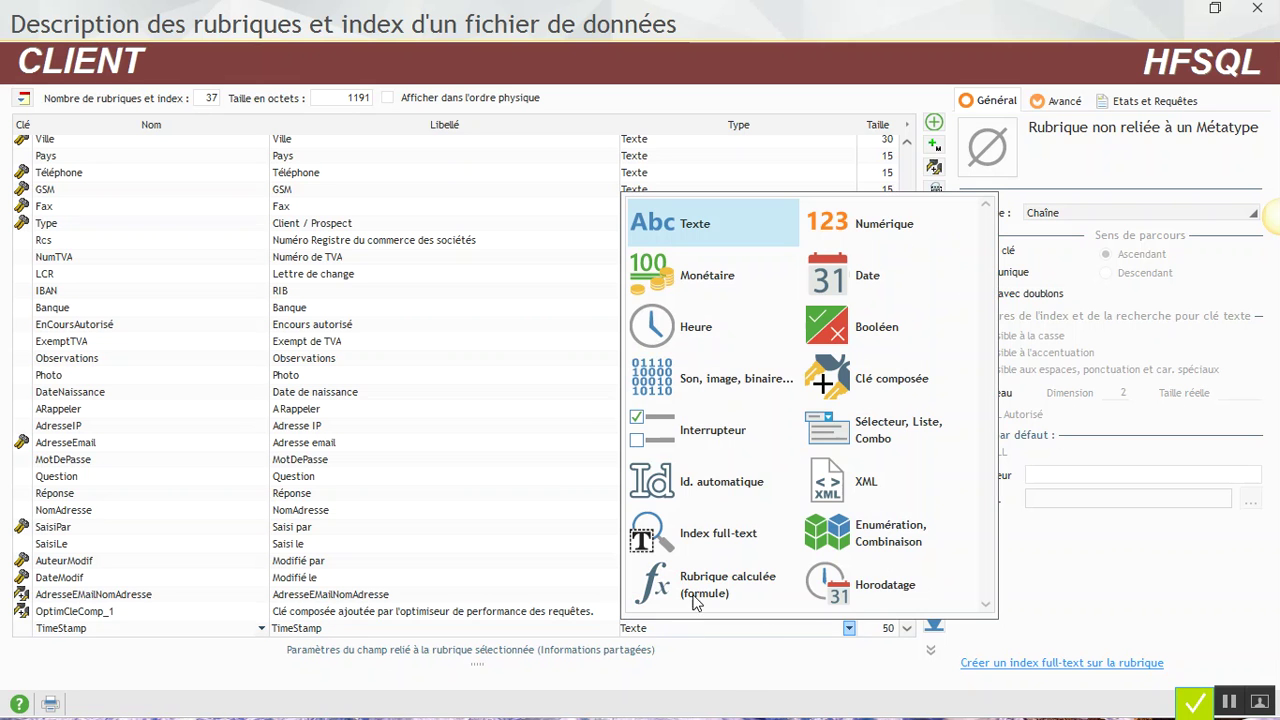
{"action": "left_click", "coordinate": [868, 300]}
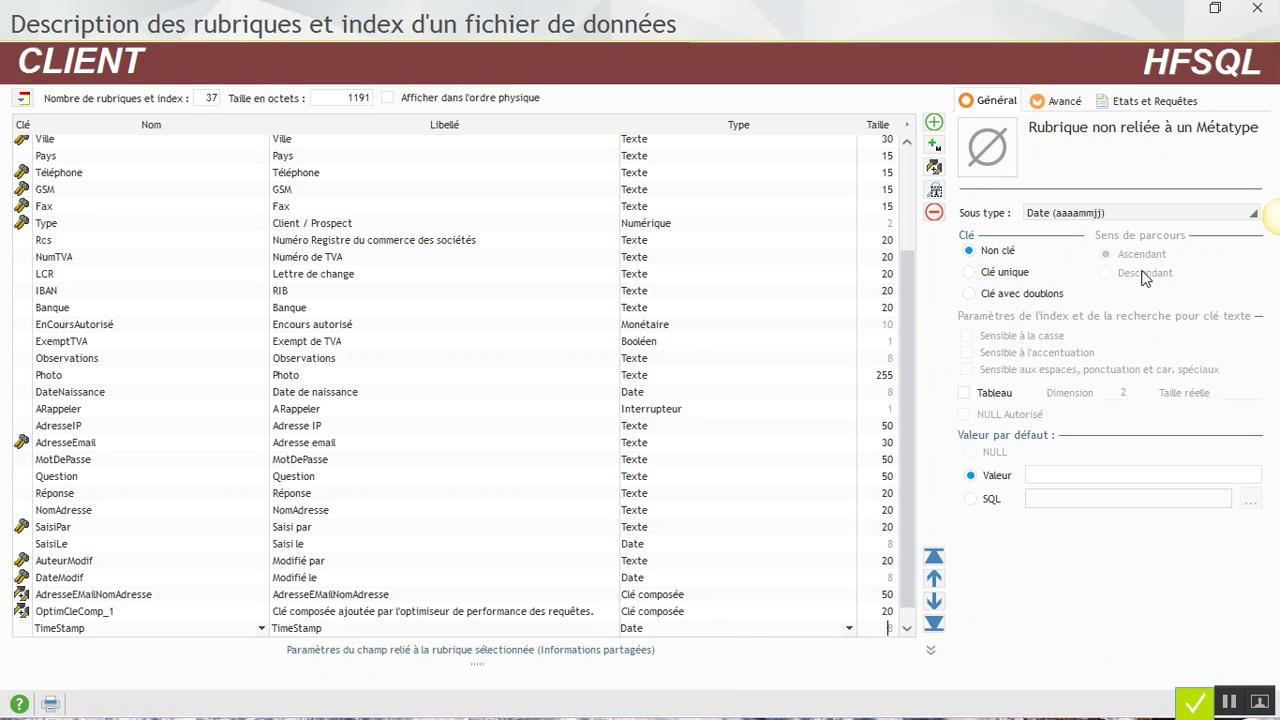
Set the TimeStamp item's subtype to Date et Heure (aaaammjjhhmmssccc) and make it a key with duplicates (Clé avec doublons).
{"action": "left_click", "coordinate": [1128, 222]}
{"action": "left_click", "coordinate": [1128, 244]}
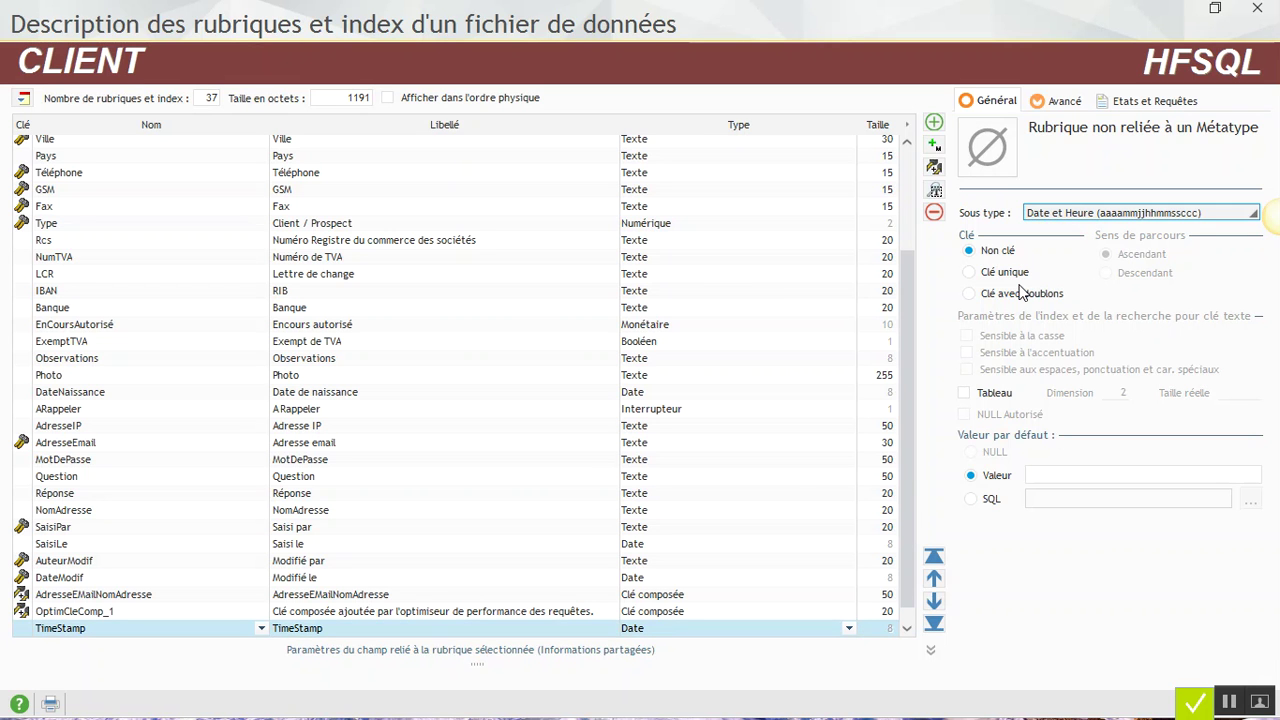
{"action": "left_click", "coordinate": [1019, 296]}
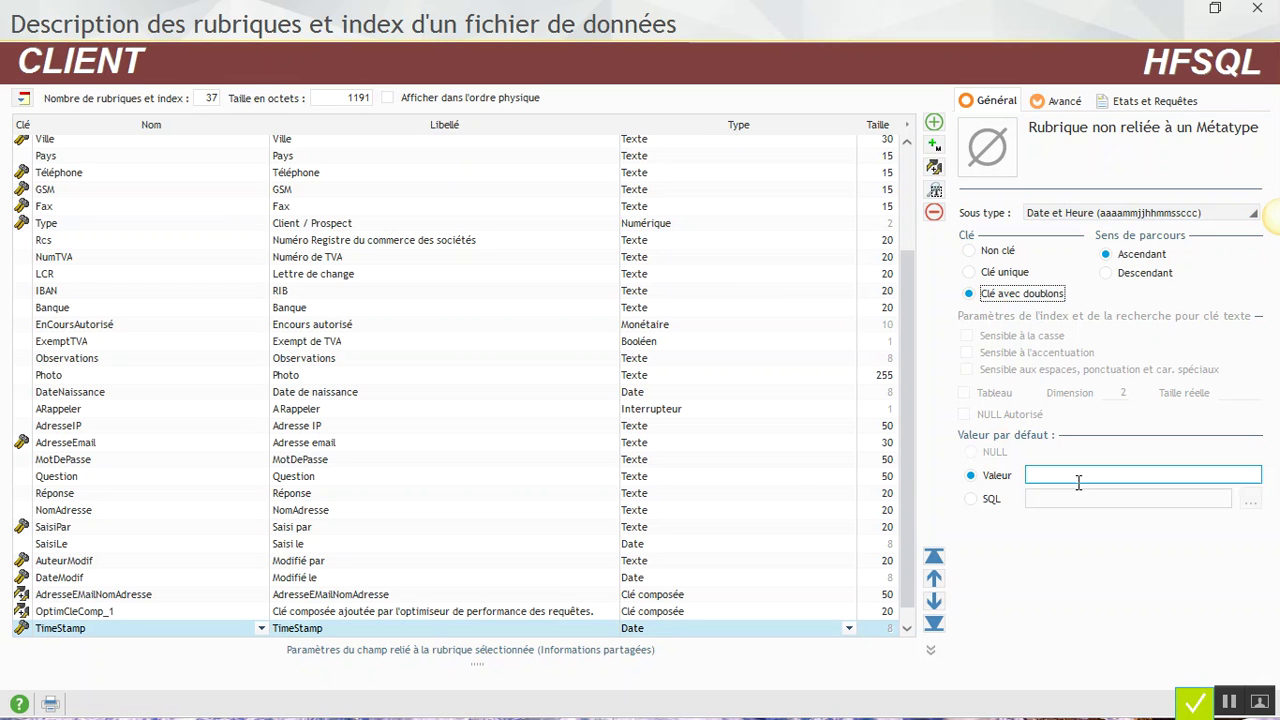
Validate the CLIENT description and add a TimeStamp item at the end of the COMMANDE file, reusing the description from CLIENT.
{"action": "left_click", "coordinate": [1190, 707]}
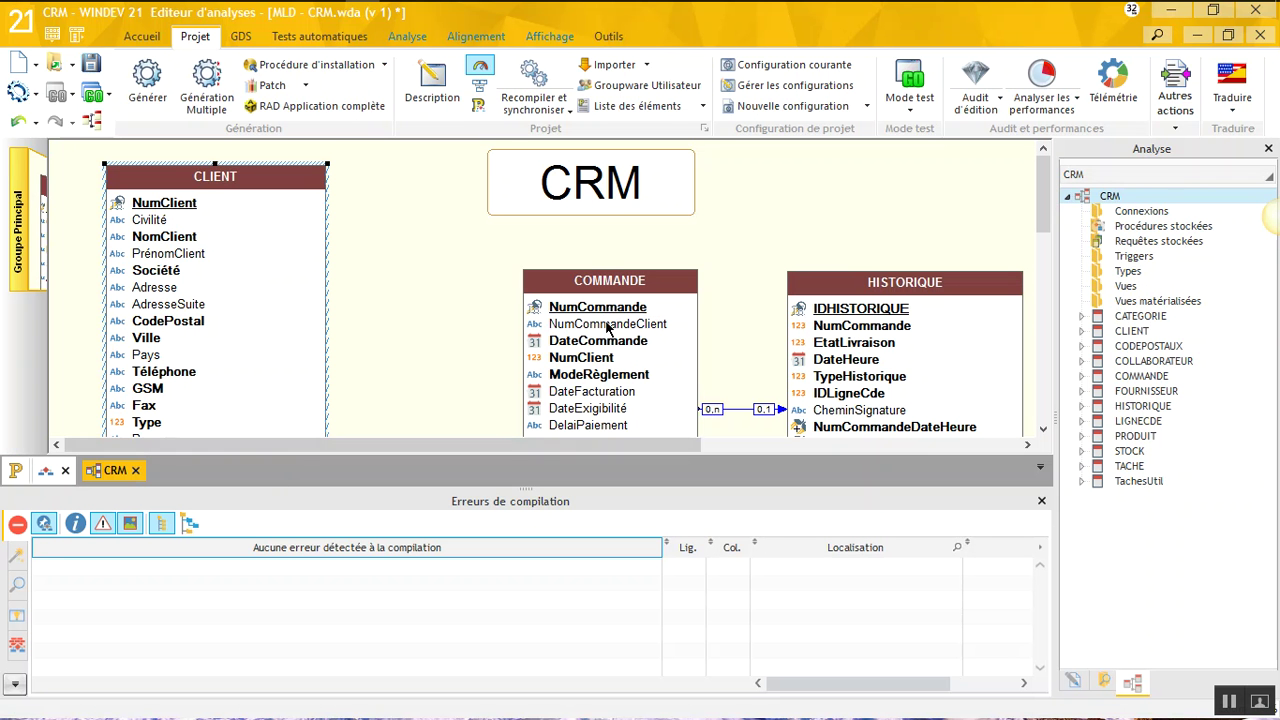
{"action": "double_click", "coordinate": [597, 367]}
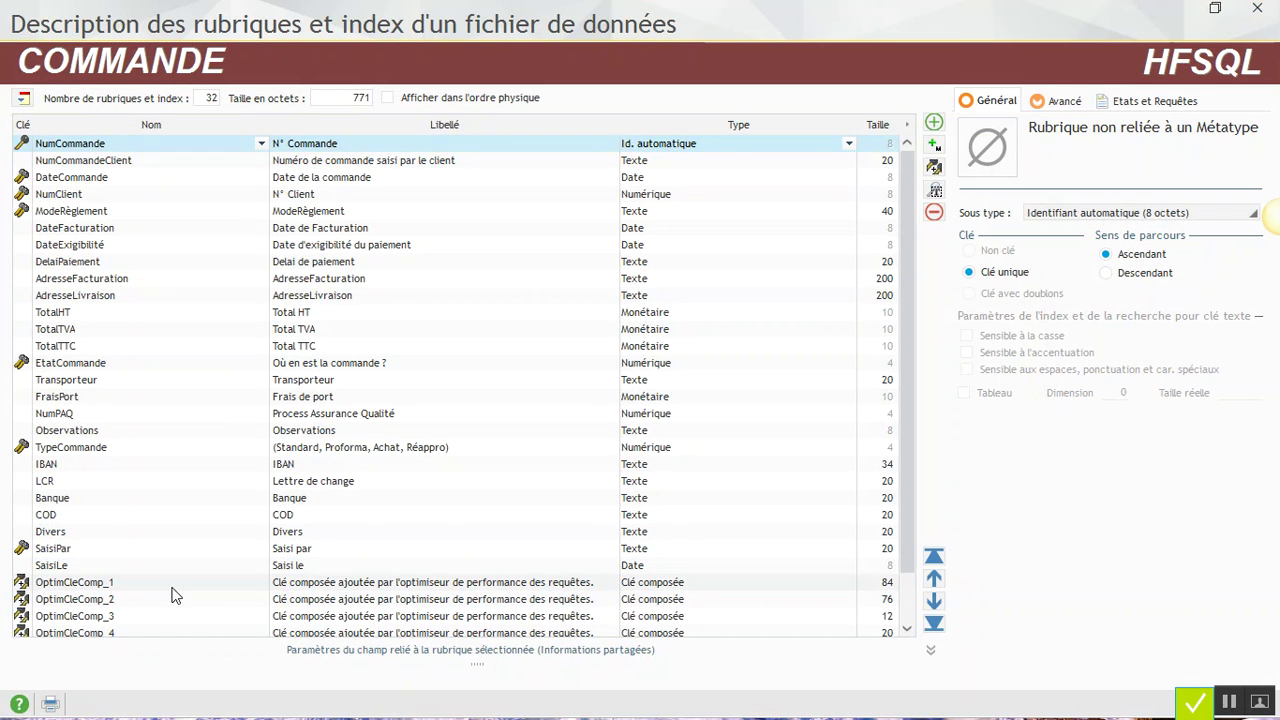
{"action": "scroll", "coordinate": [175, 587], "scroll_direction": "down", "scroll_amount": 1}
{"action": "left_click", "coordinate": [64, 627]}
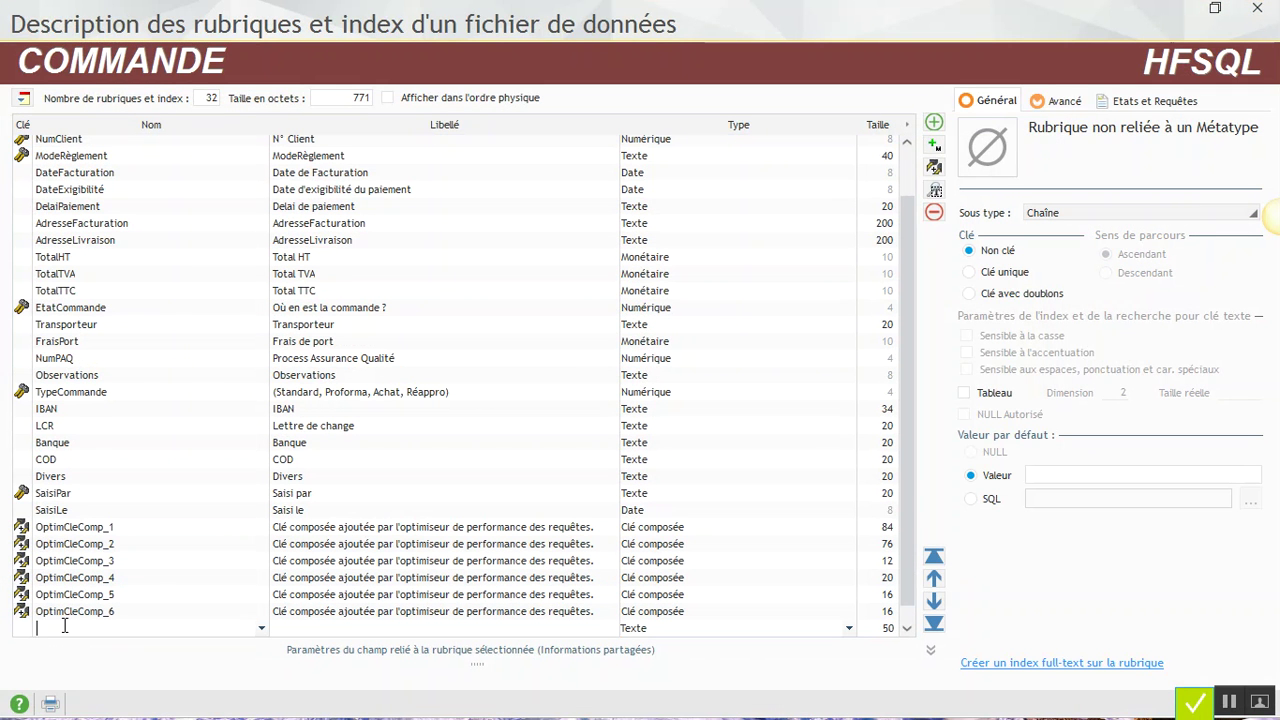
{"action": "type", "text": "TimeStamp"}
{"action": "key", "text": "Return"}
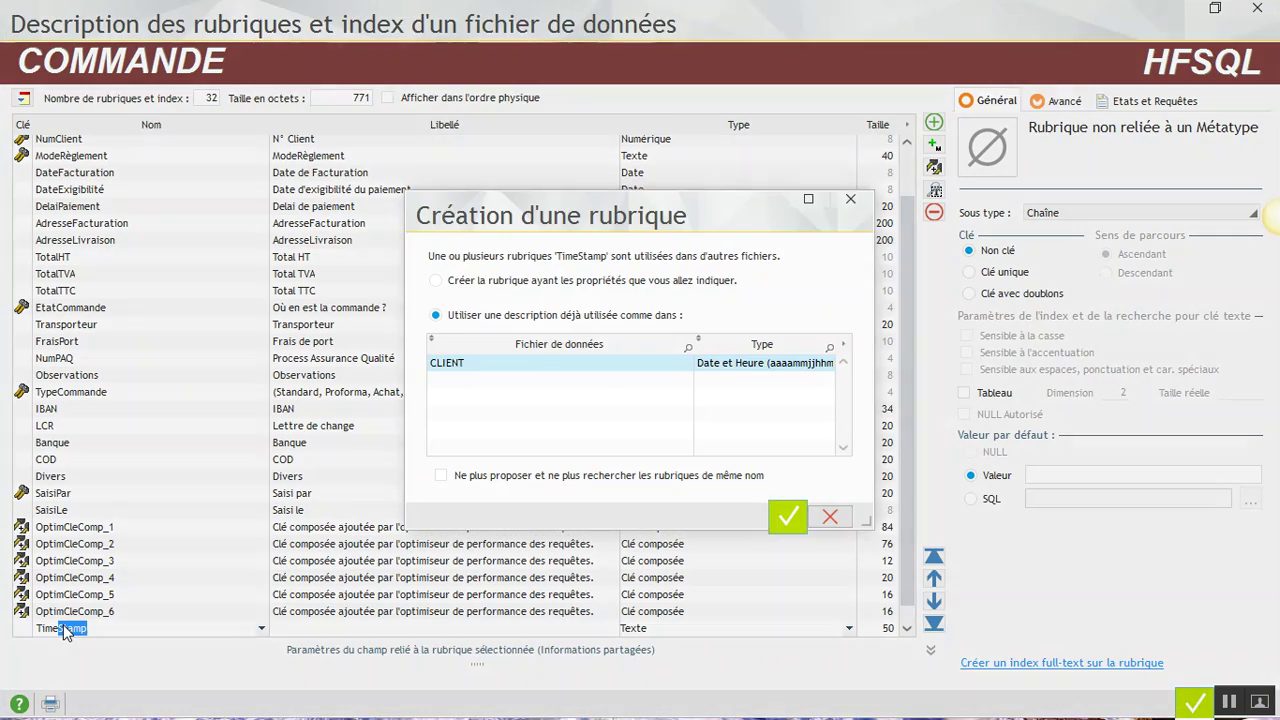
{"action": "key", "text": "Return"}
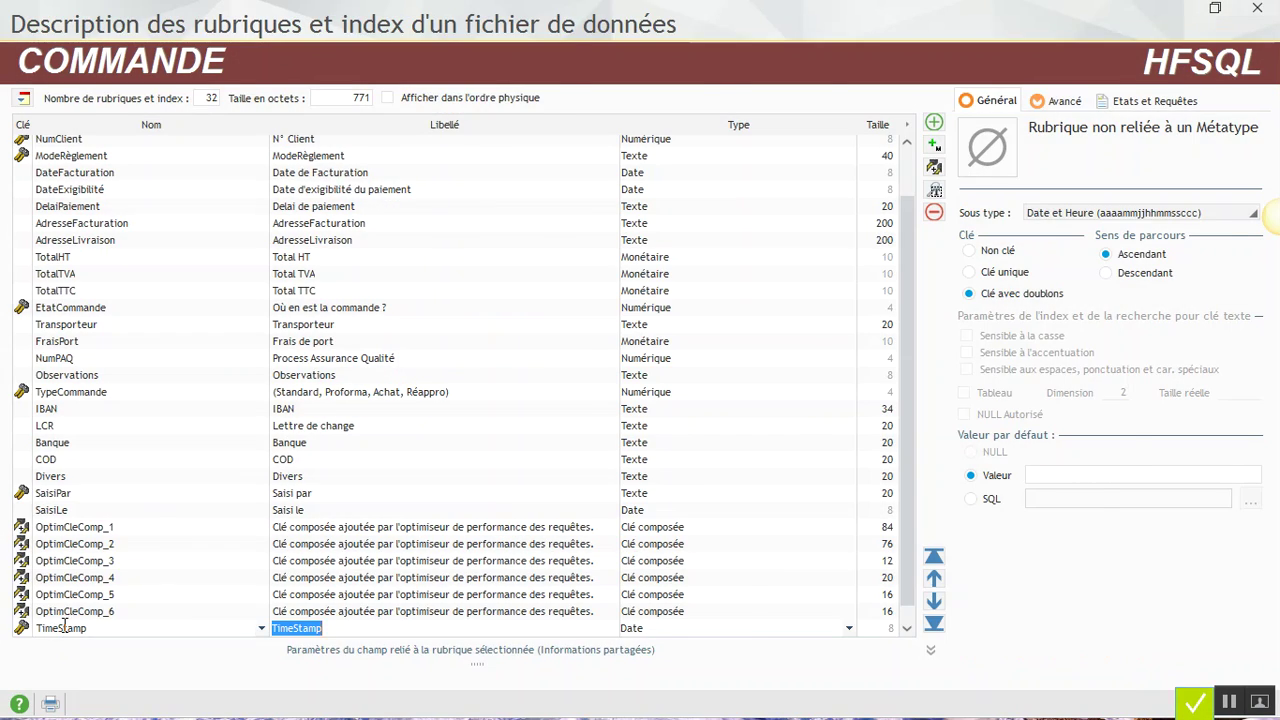
{"action": "key", "text": "Return"}
Add a TimeStamp item at the end of the HISTORIQUE file, reusing the existing TimeStamp description.
{"action": "double_click", "coordinate": [928, 360]}
{"action": "left_click", "coordinate": [161, 347]}
{"action": "type", "text": "TimeStamp"}
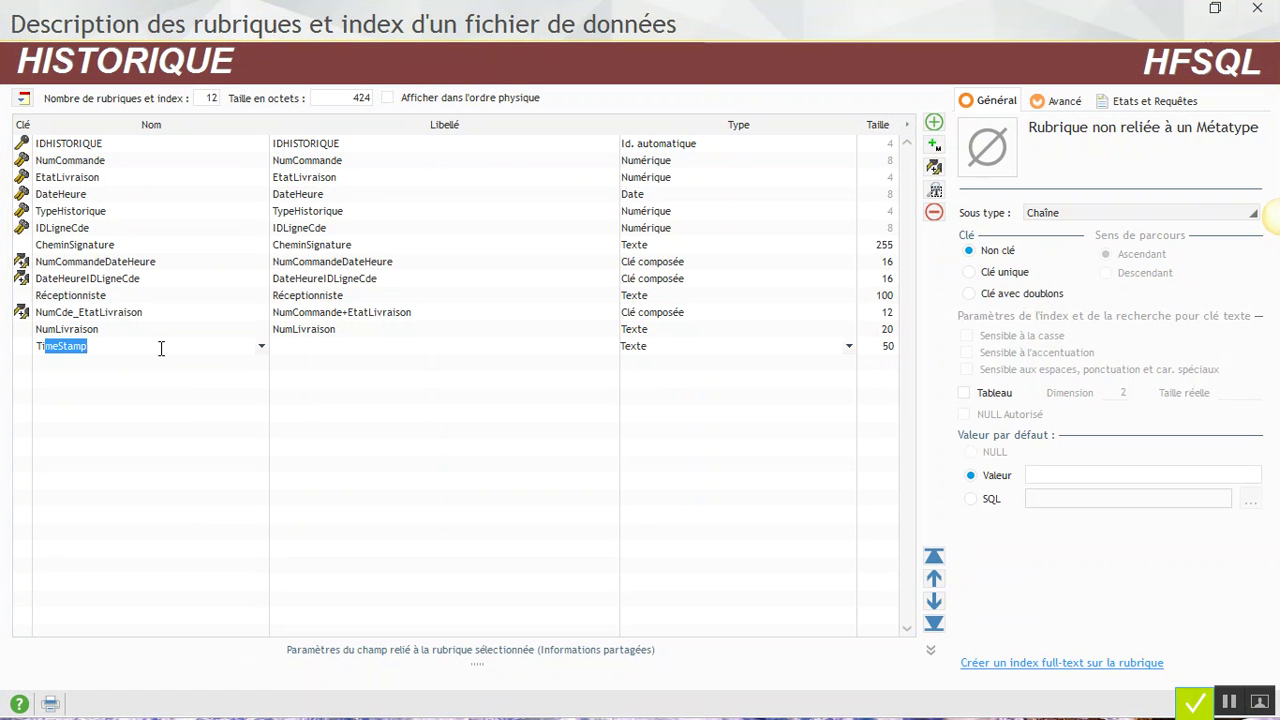
{"action": "key", "text": "Return"}
{"action": "key", "text": "Return"}
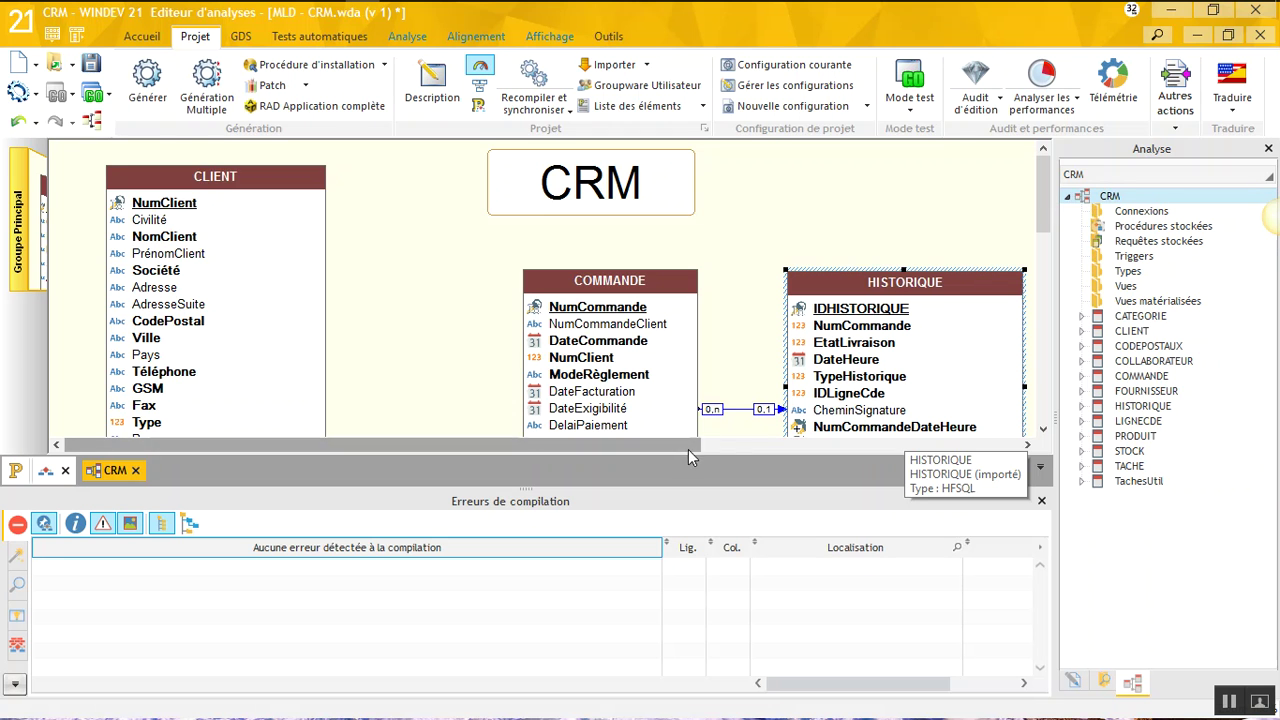
Add a TimeStamp item after Ville in the CODEPOSTAUX file, reusing the existing TimeStamp description.
{"action": "left_click_drag", "start_coordinate": [684, 444], "coordinate": [1033, 468]}
{"action": "double_click", "coordinate": [958, 322]}
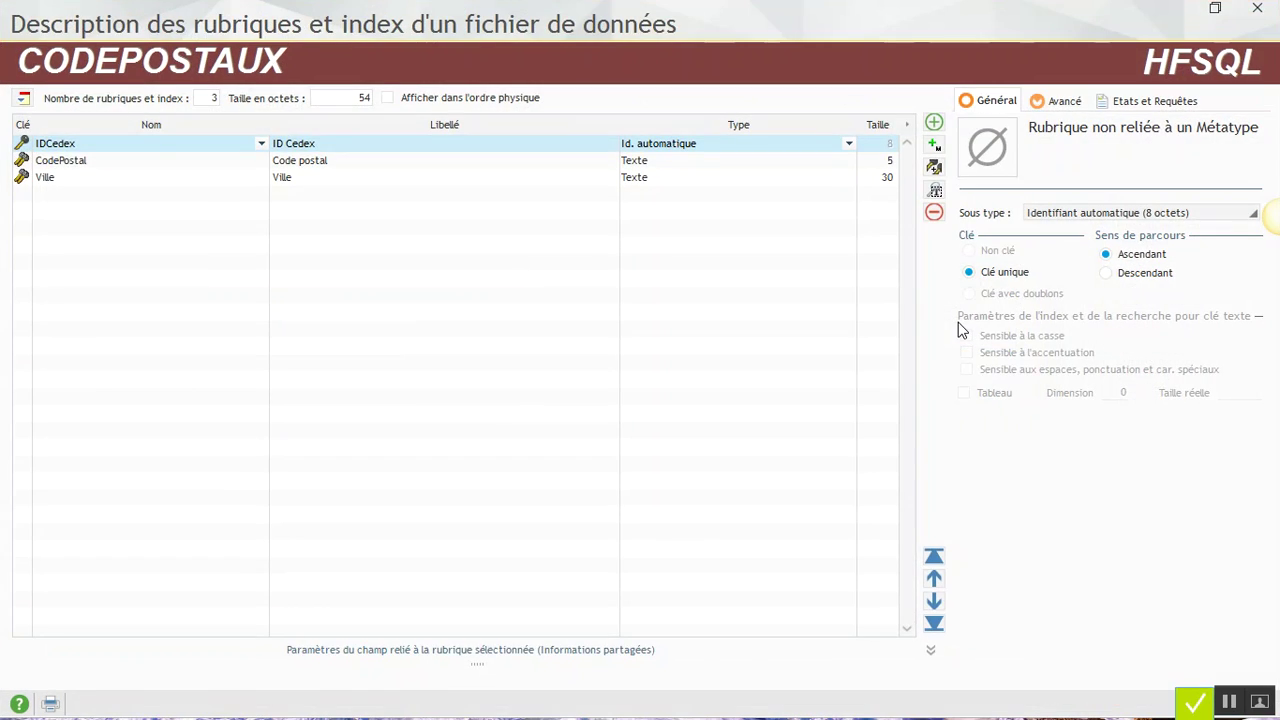
{"action": "left_click", "coordinate": [106, 196]}
{"action": "type", "text": "TimeStamp"}
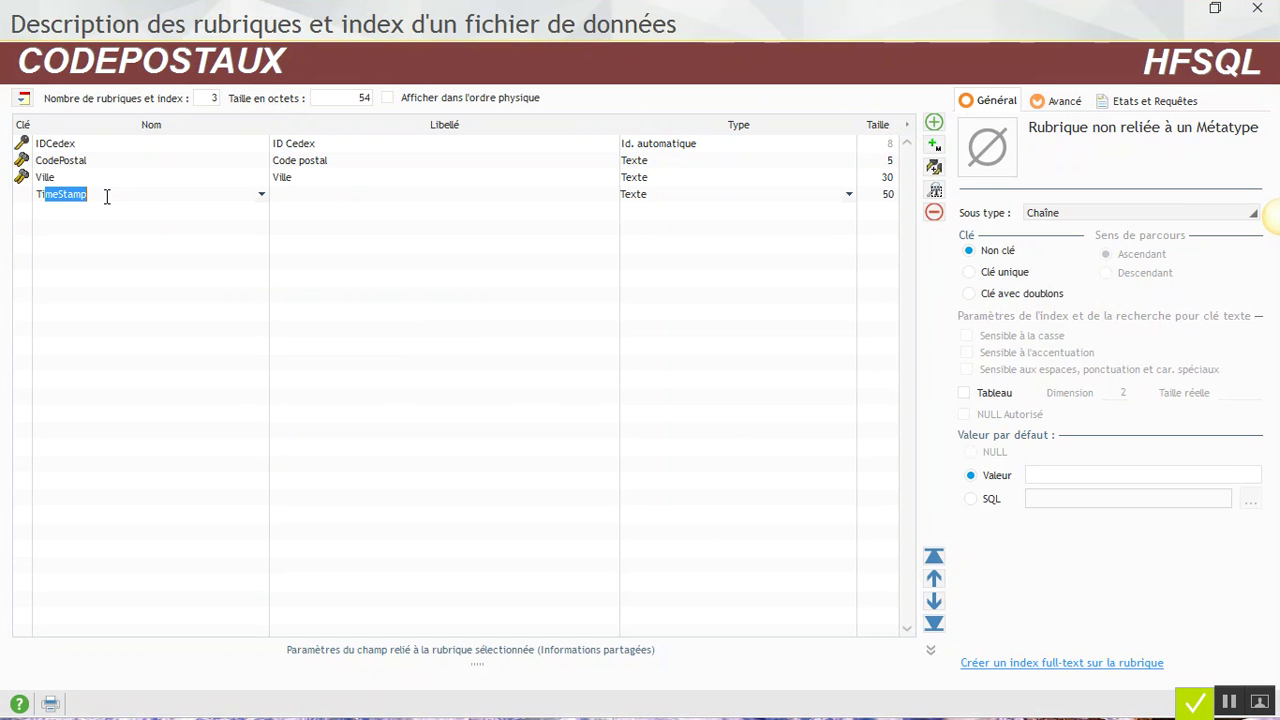
{"action": "key", "text": "Tab"}
{"action": "left_click", "coordinate": [787, 516]}
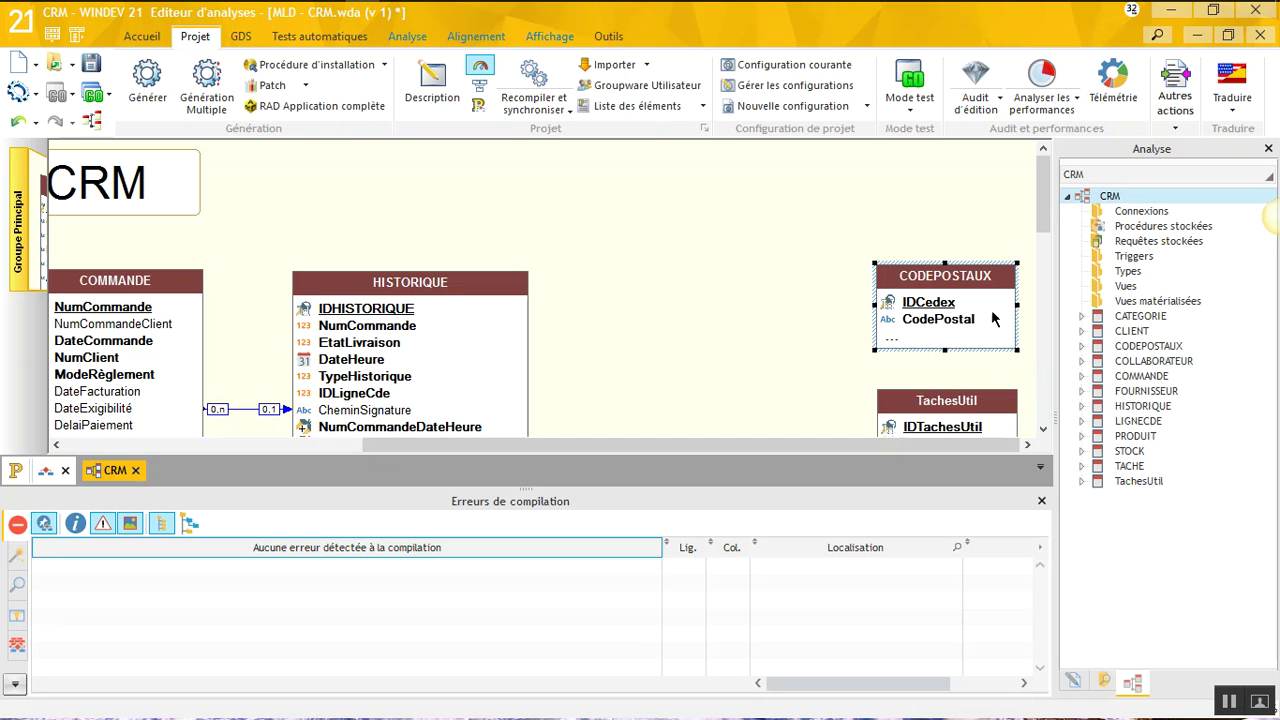
Add a TimeStamp item after LibelleTache in the TachesUtil file and close its item description.
{"action": "left_click", "coordinate": [934, 410]}
{"action": "double_click", "coordinate": [934, 410]}
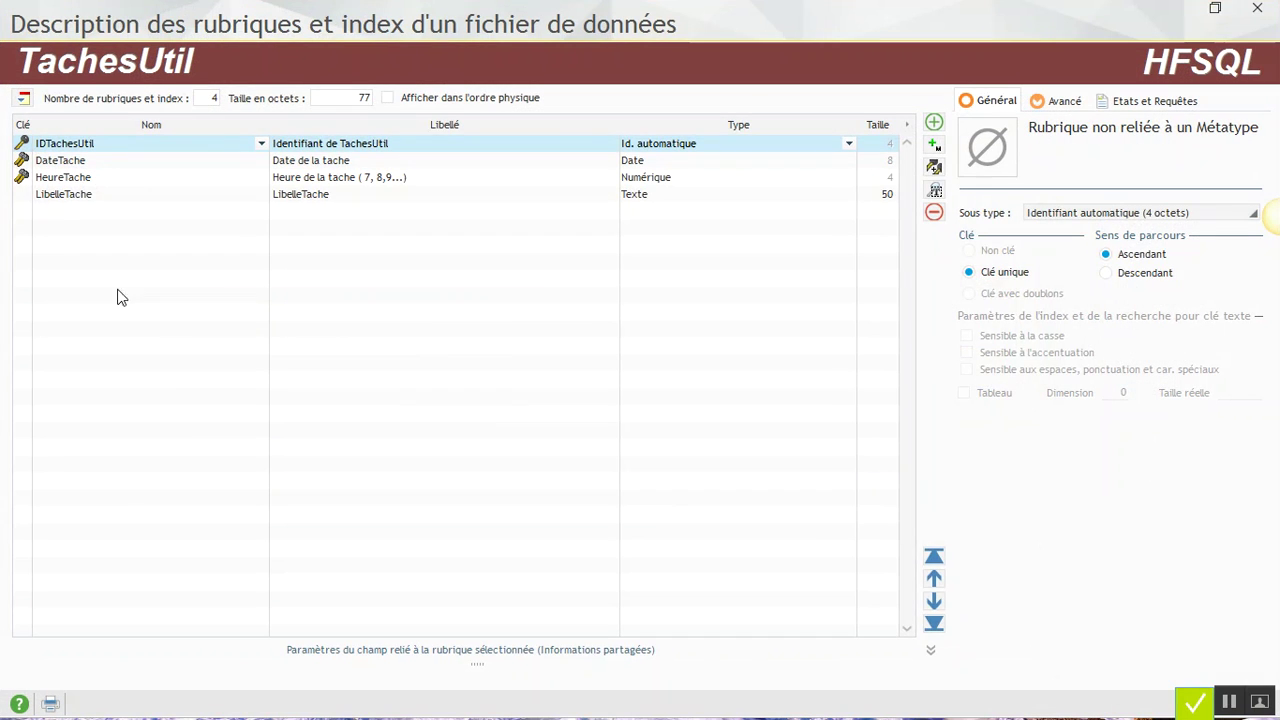
{"action": "left_click", "coordinate": [70, 210]}
{"action": "type", "text": "Ti"}
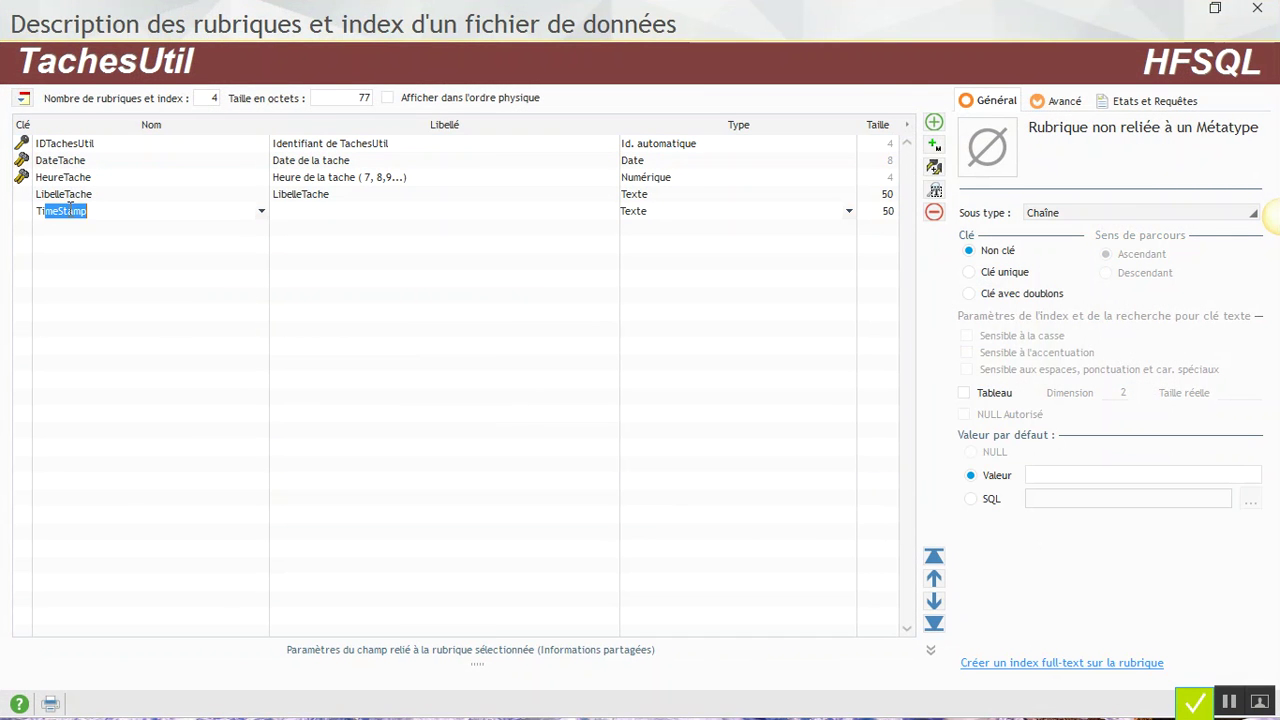
{"action": "key", "text": "Escape"}
{"action": "key", "text": "Escape"}
{"action": "key", "text": "Escape"}
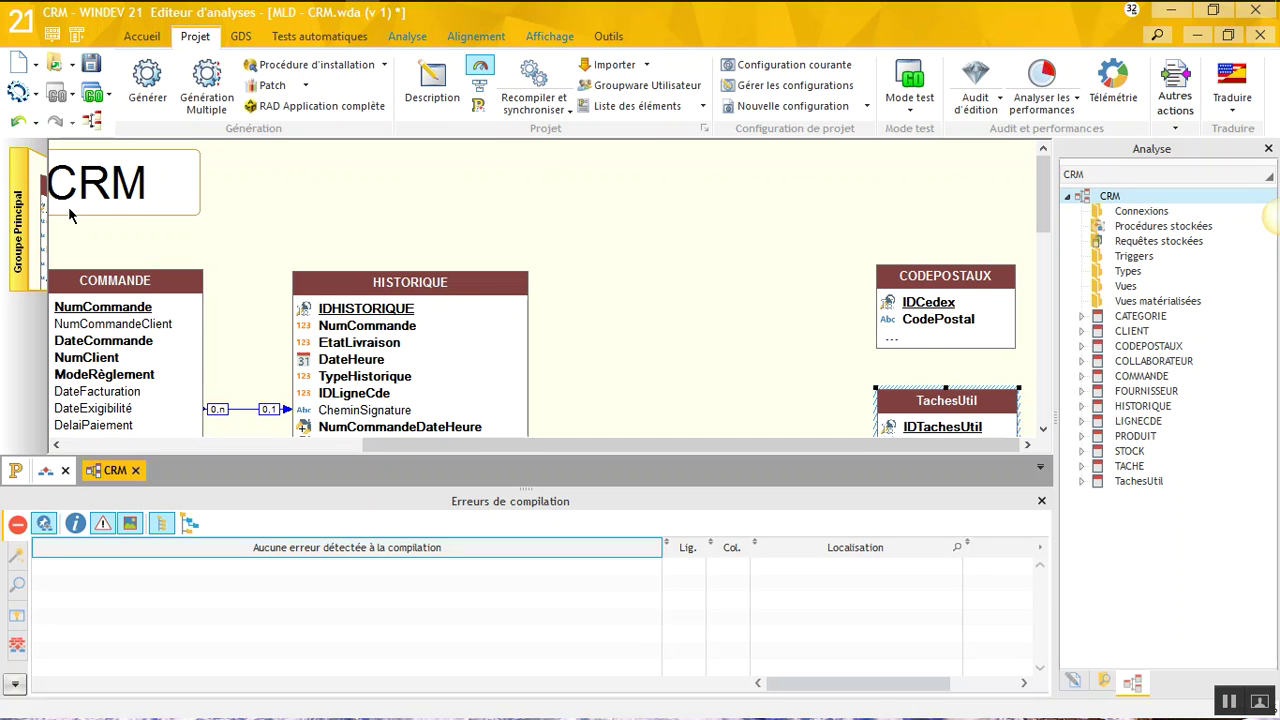
Add a TimeStamp item after NomPrénom in the TACHE file, reusing the description from CLIENT.
{"action": "scroll", "coordinate": [829, 337], "scroll_direction": "down", "scroll_amount": 5}
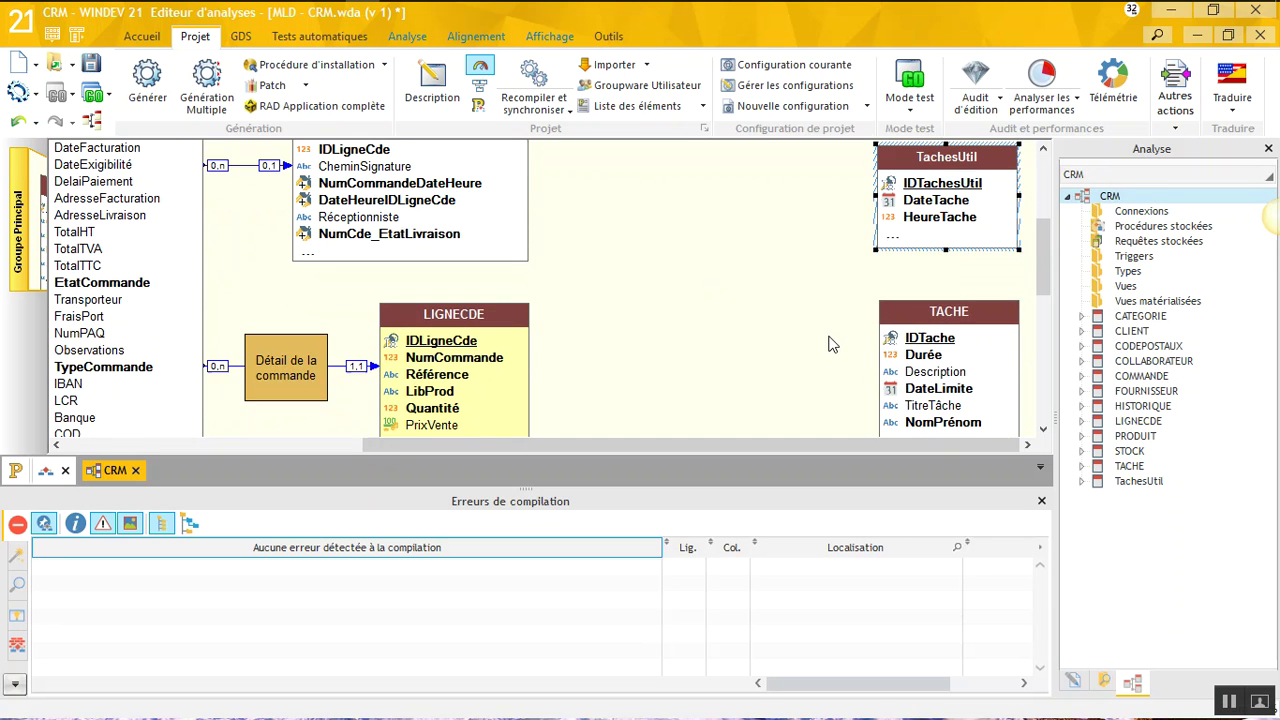
{"action": "double_click", "coordinate": [940, 348]}
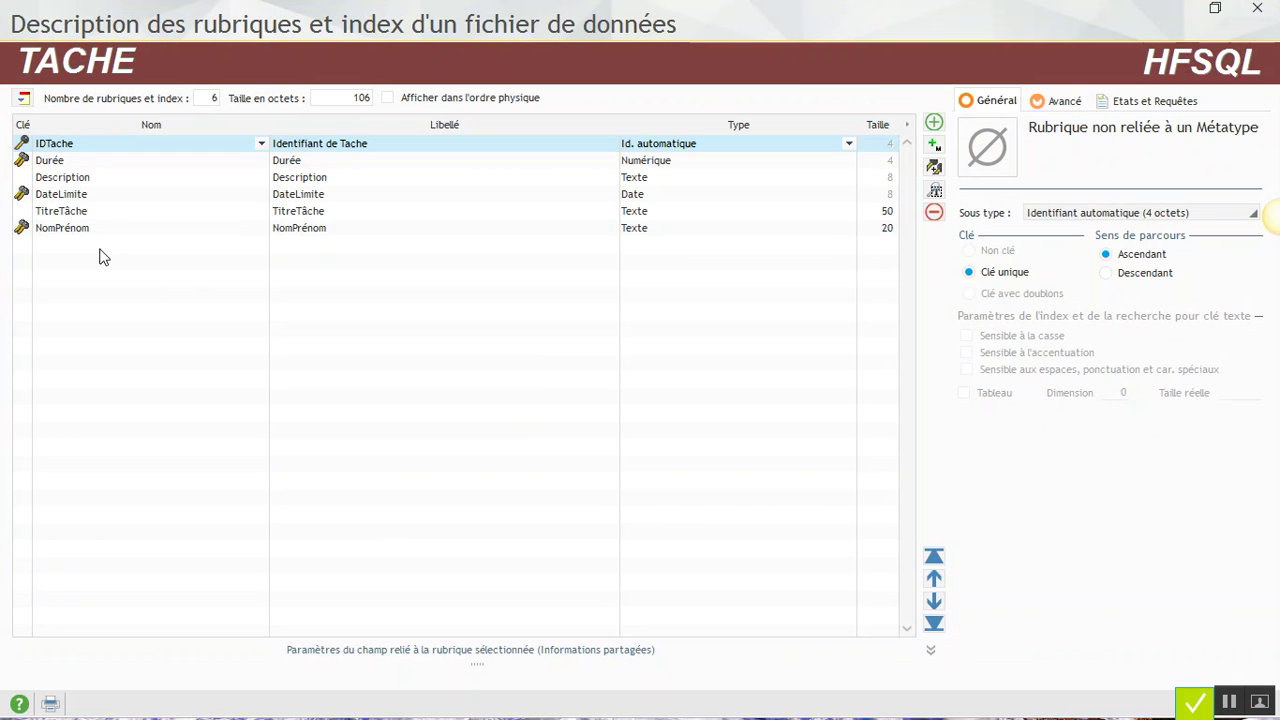
{"action": "left_click", "coordinate": [105, 245]}
{"action": "type", "text": "TimeStamp"}
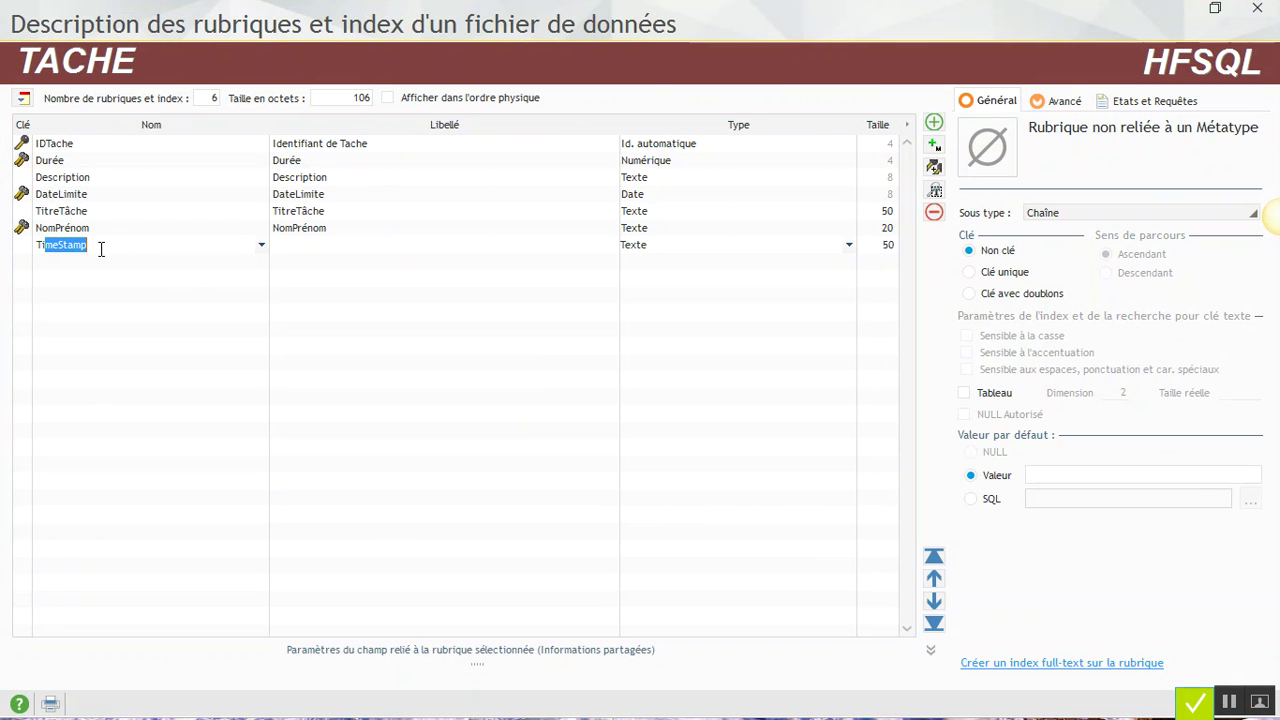
{"action": "key", "text": "Return"}
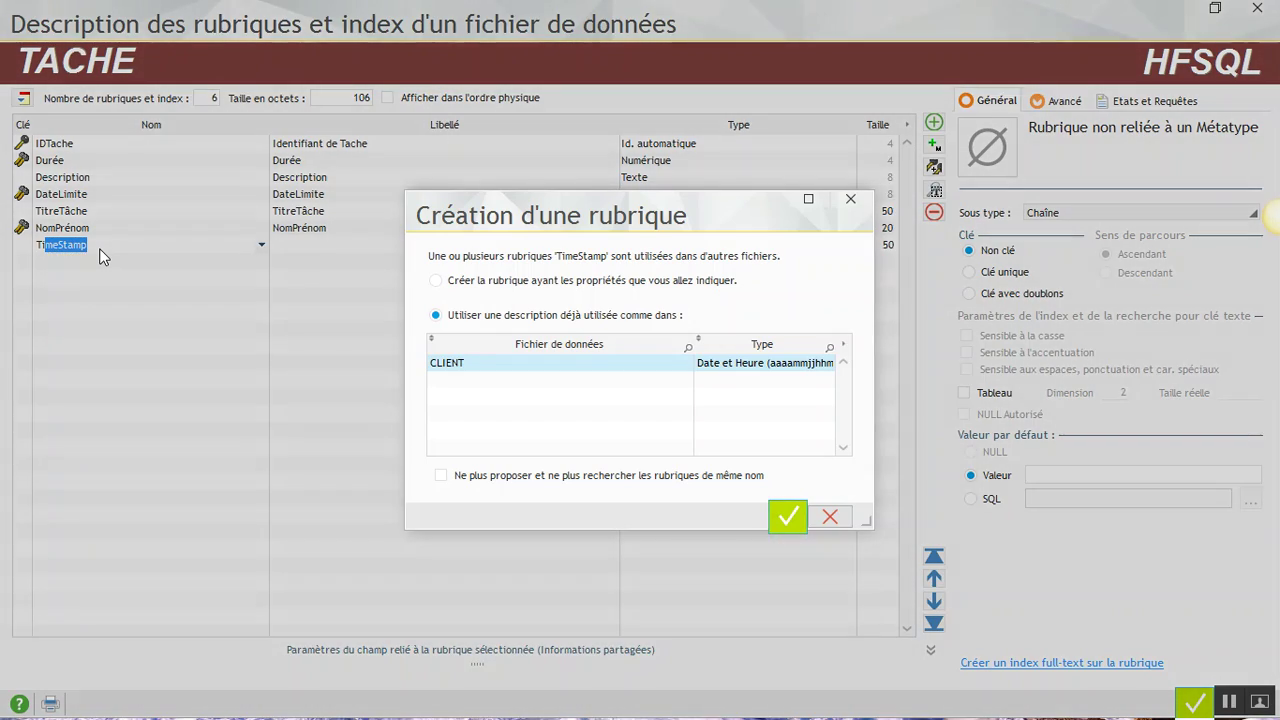
{"action": "key", "text": "Return"}
Add a TimeStamp item after the composite keys of the LIGNECDE file, reusing the existing Date et Heure description.
{"action": "double_click", "coordinate": [418, 365]}
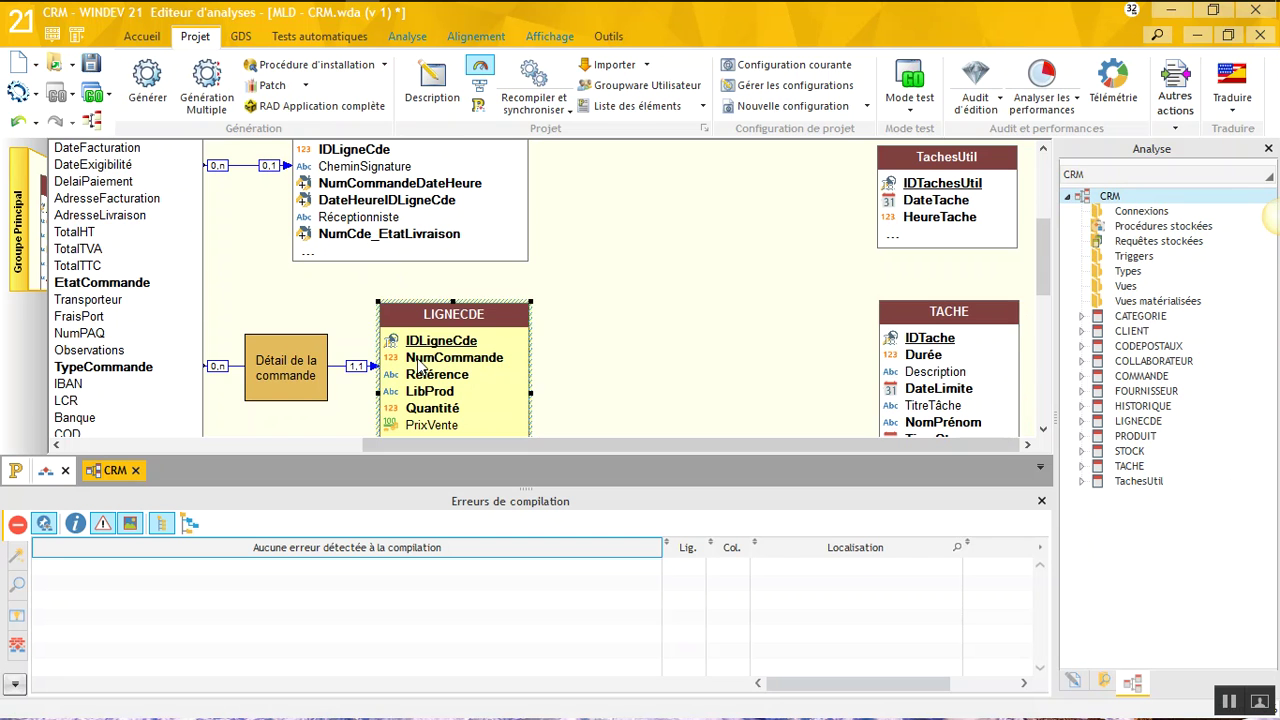
{"action": "left_click", "coordinate": [84, 329]}
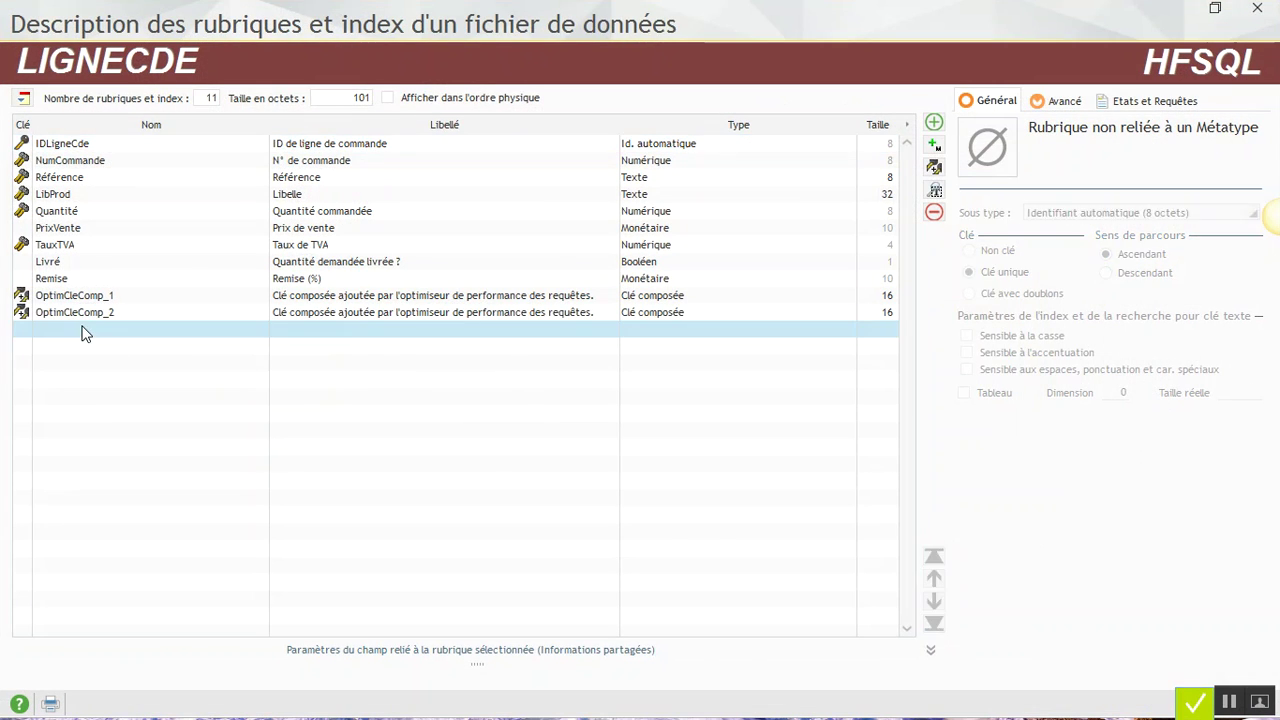
{"action": "type", "text": "toi"}
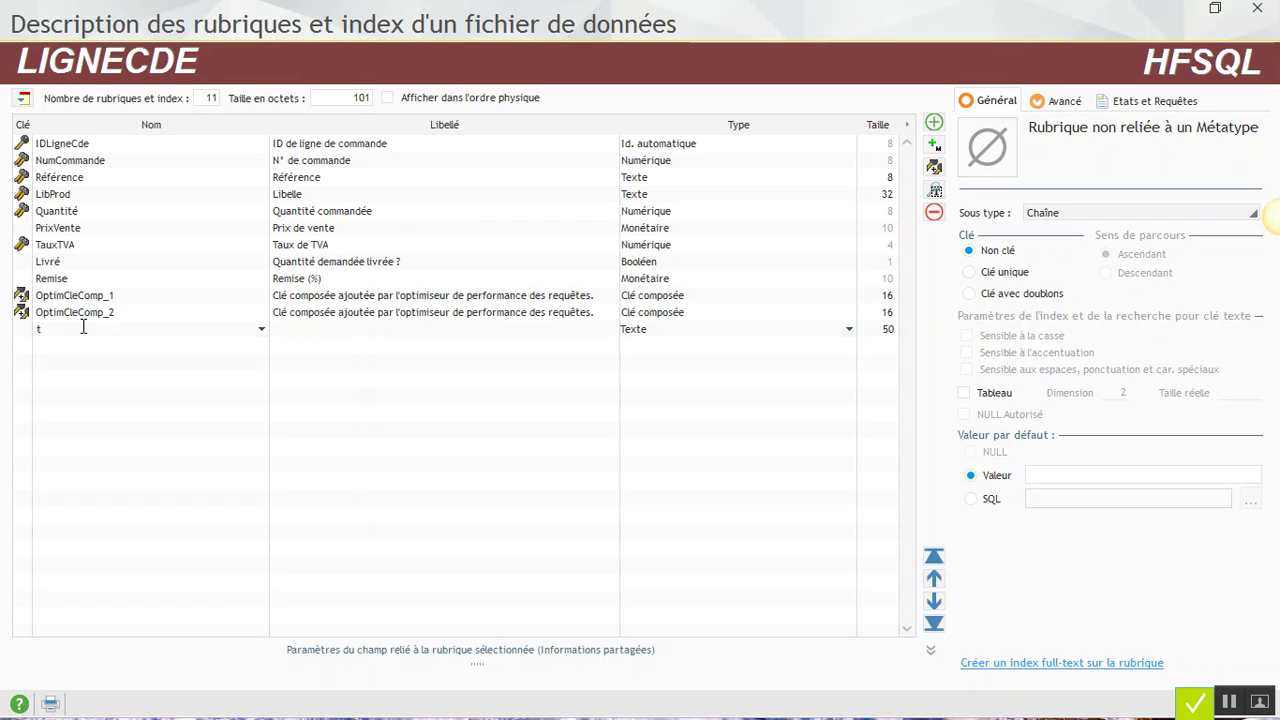
{"action": "type", "text": "imeStamp"}
{"action": "key", "text": "Return"}
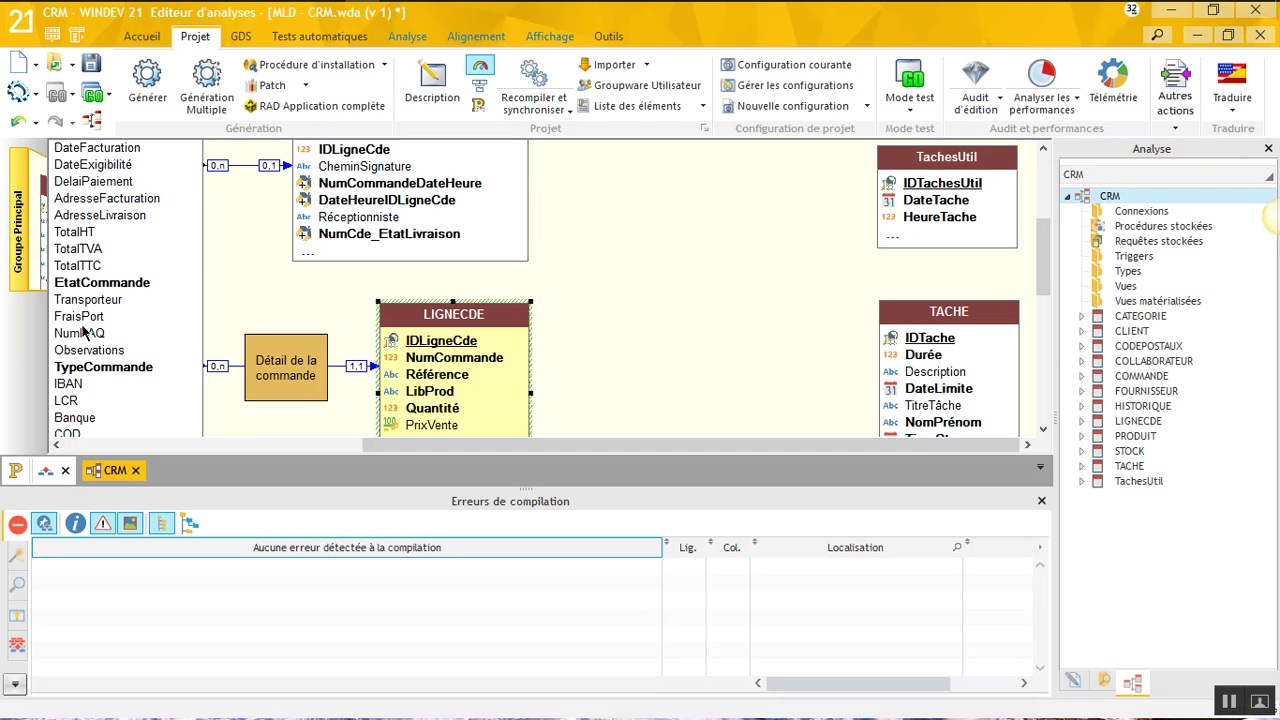
Add a TimeStamp item after Photo in the COLLABORATEUR file and validate its description.
{"action": "scroll", "coordinate": [571, 332], "scroll_direction": "down", "scroll_amount": 6}
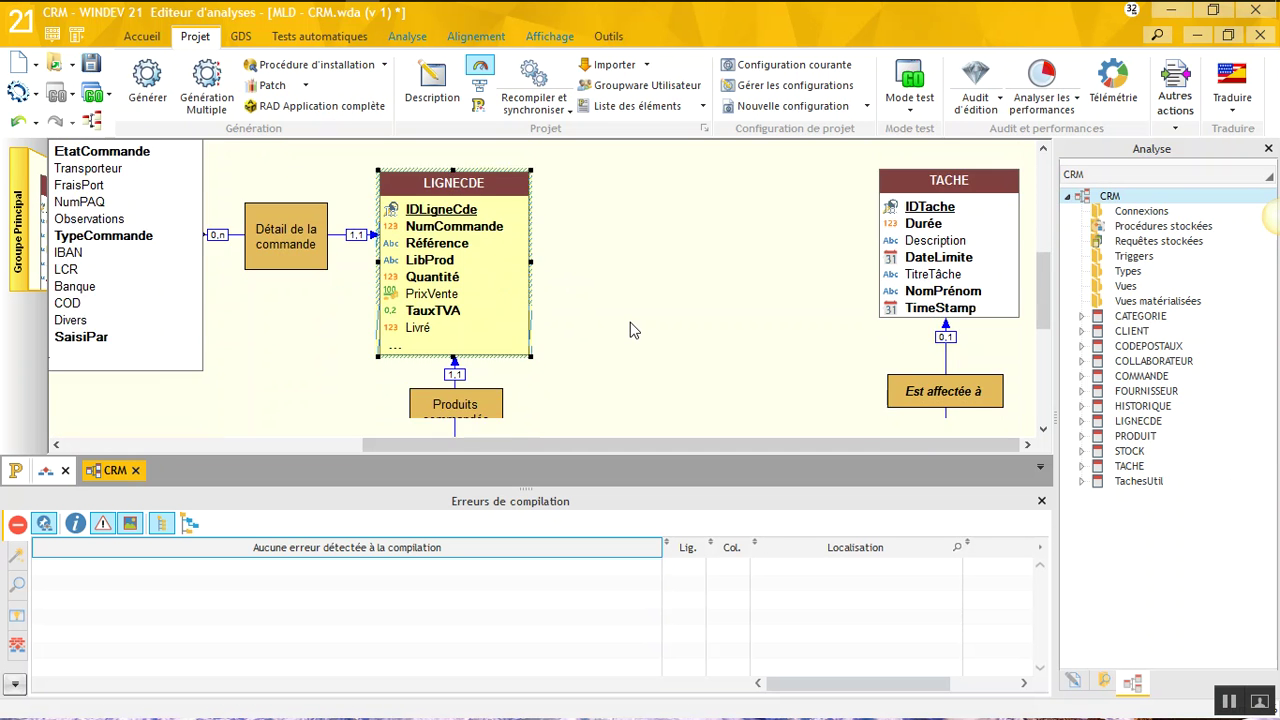
{"action": "double_click", "coordinate": [974, 405]}
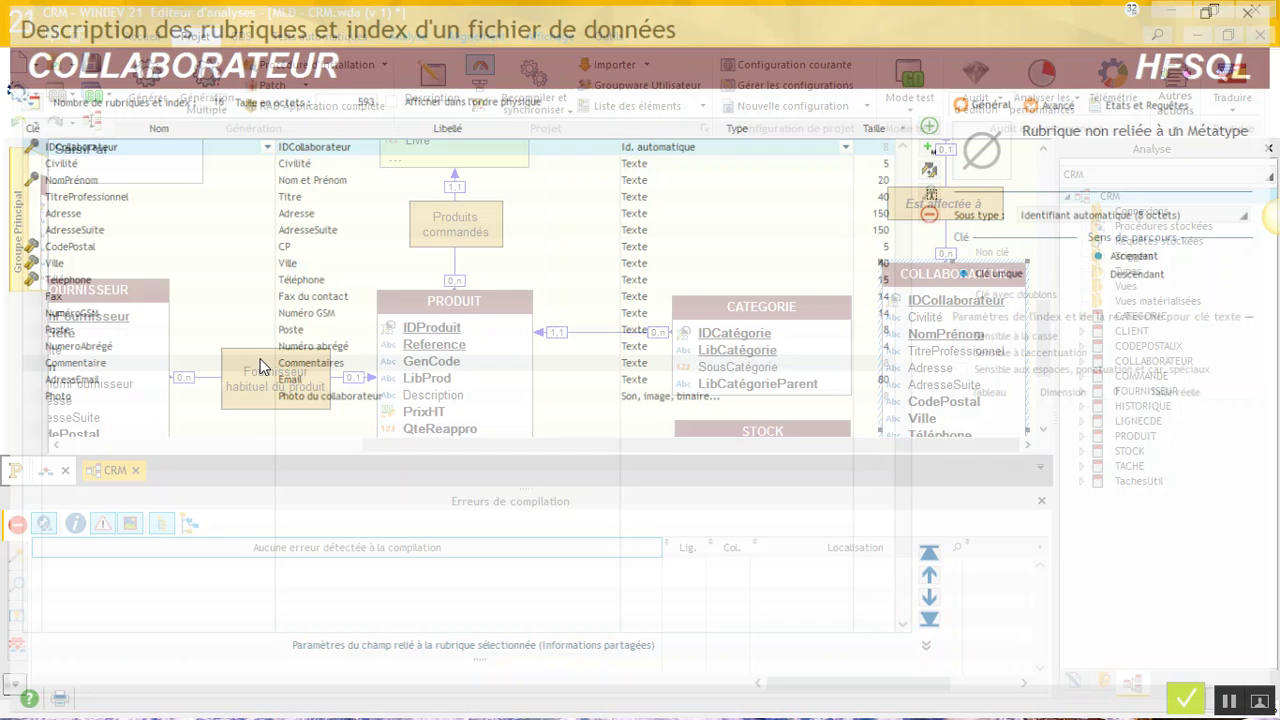
{"action": "left_click", "coordinate": [52, 413]}
{"action": "type", "text": "TimeStamp"}
{"action": "key", "text": "Return"}
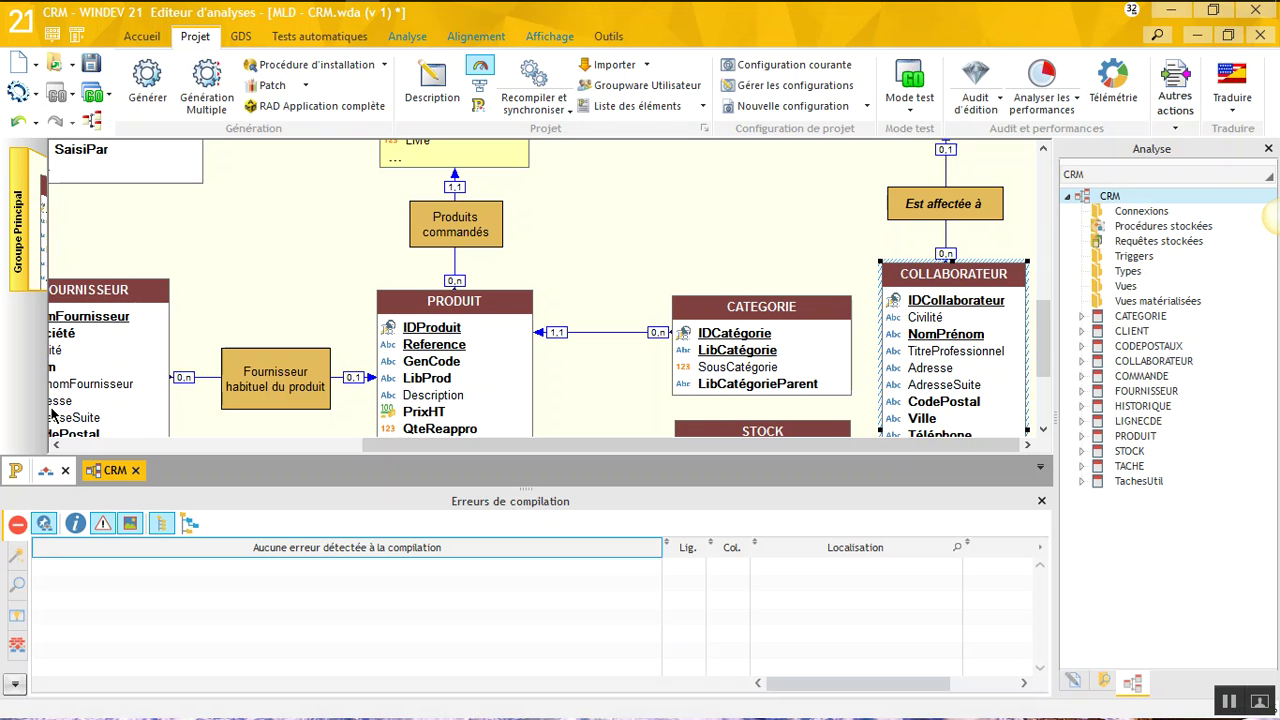
Add a TimeStamp item after LibCatégorieParent in the CATEGORIE file and validate its description.
{"action": "double_click", "coordinate": [755, 362]}
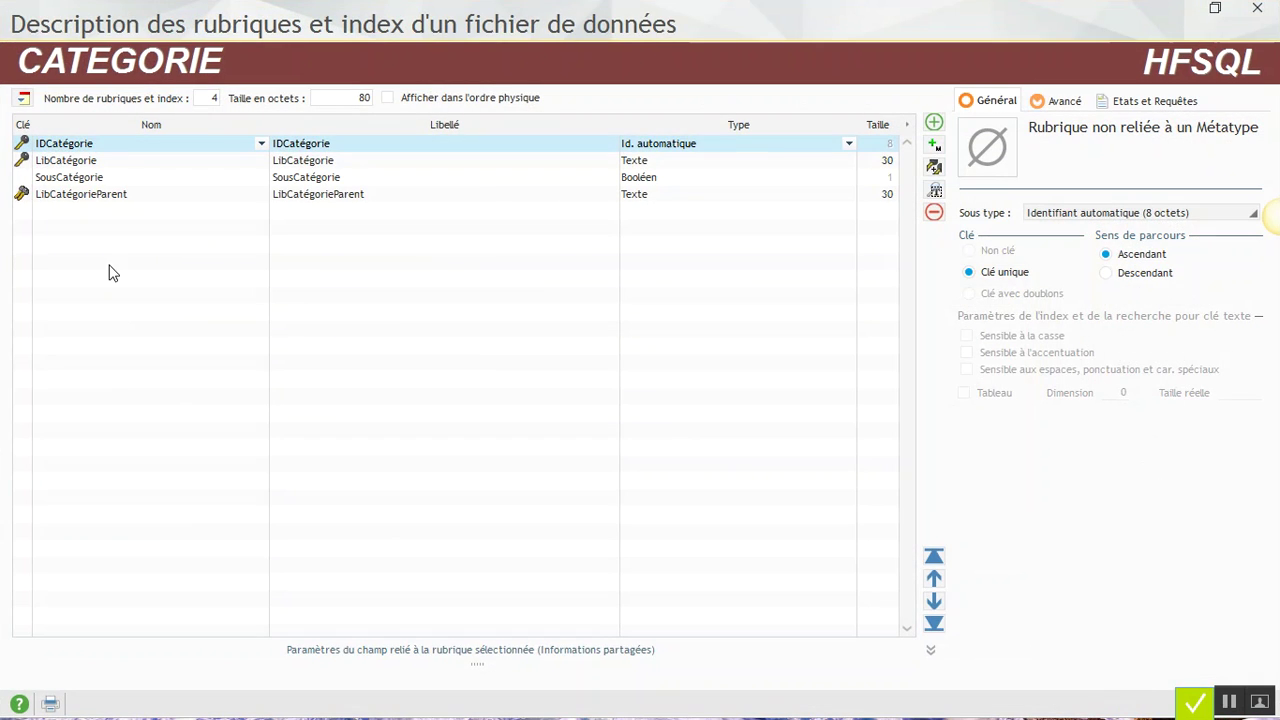
{"action": "left_click", "coordinate": [57, 210]}
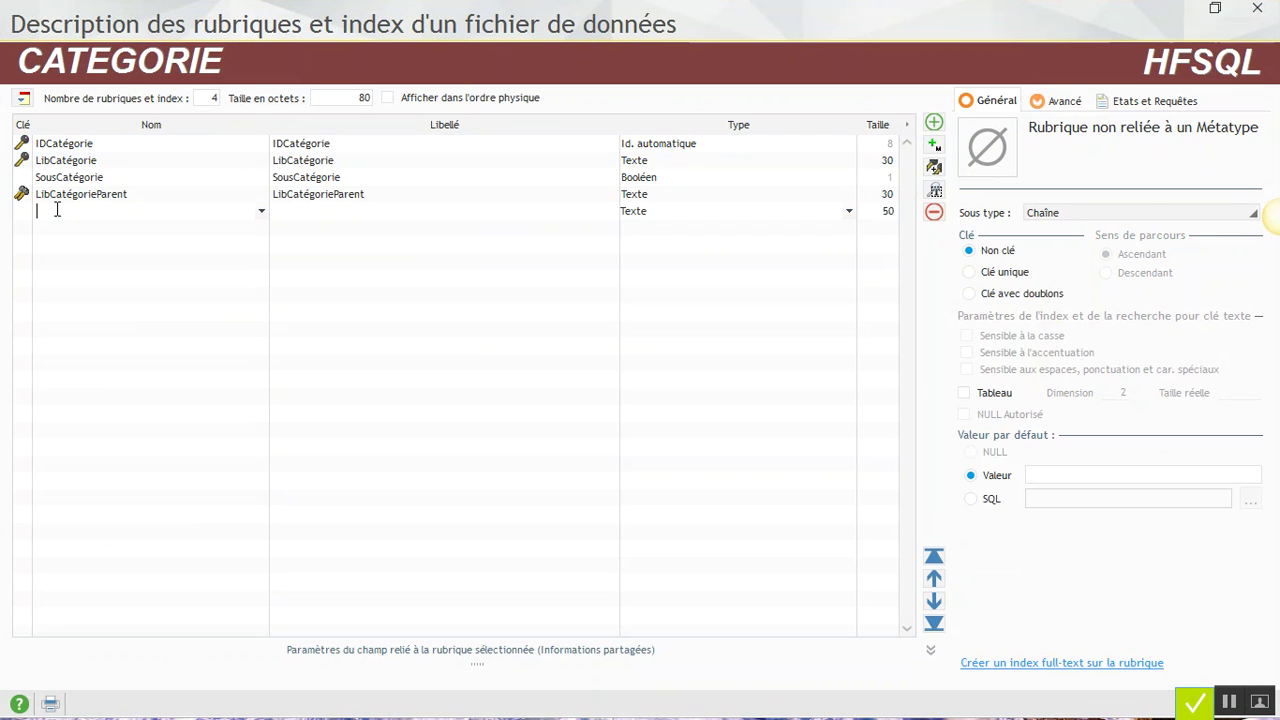
{"action": "type", "text": "Ti"}
{"action": "key", "text": "Return"}
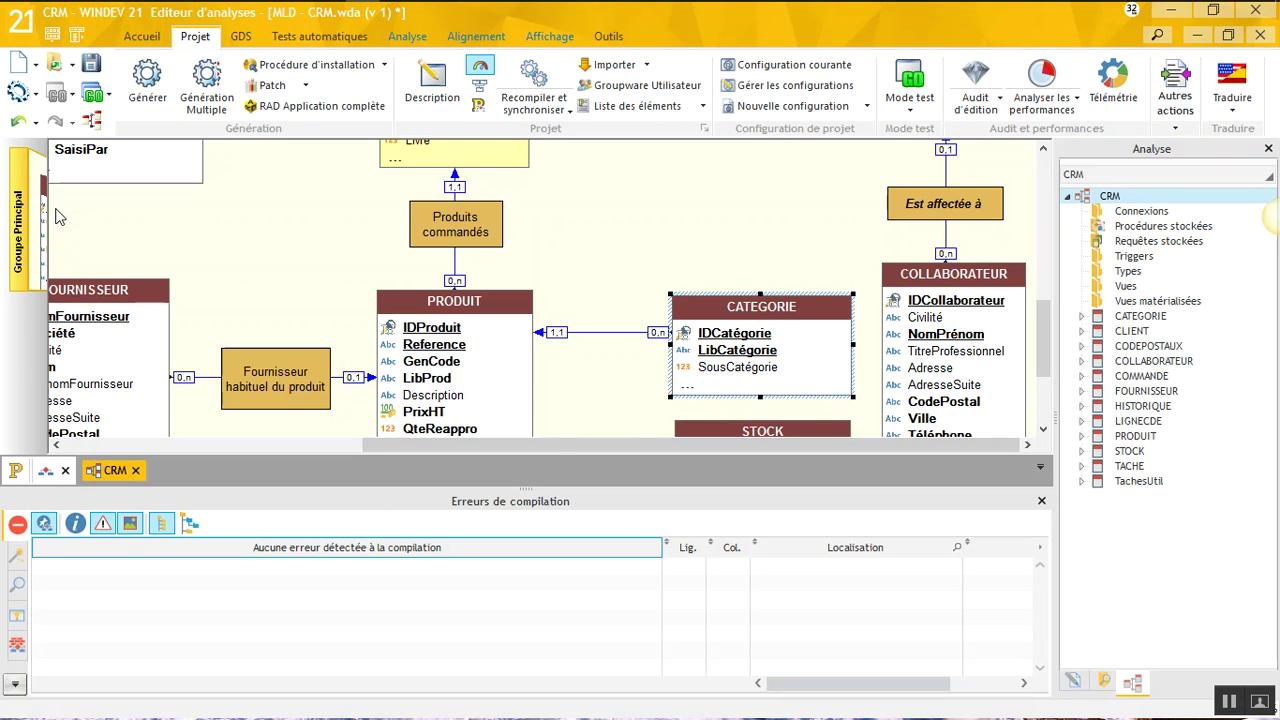
Add a TimeStamp item after DateModif in the STOCK file, reusing the description from CLIENT.
{"action": "scroll", "coordinate": [556, 273], "scroll_direction": "down", "scroll_amount": 3}
{"action": "double_click", "coordinate": [796, 404]}
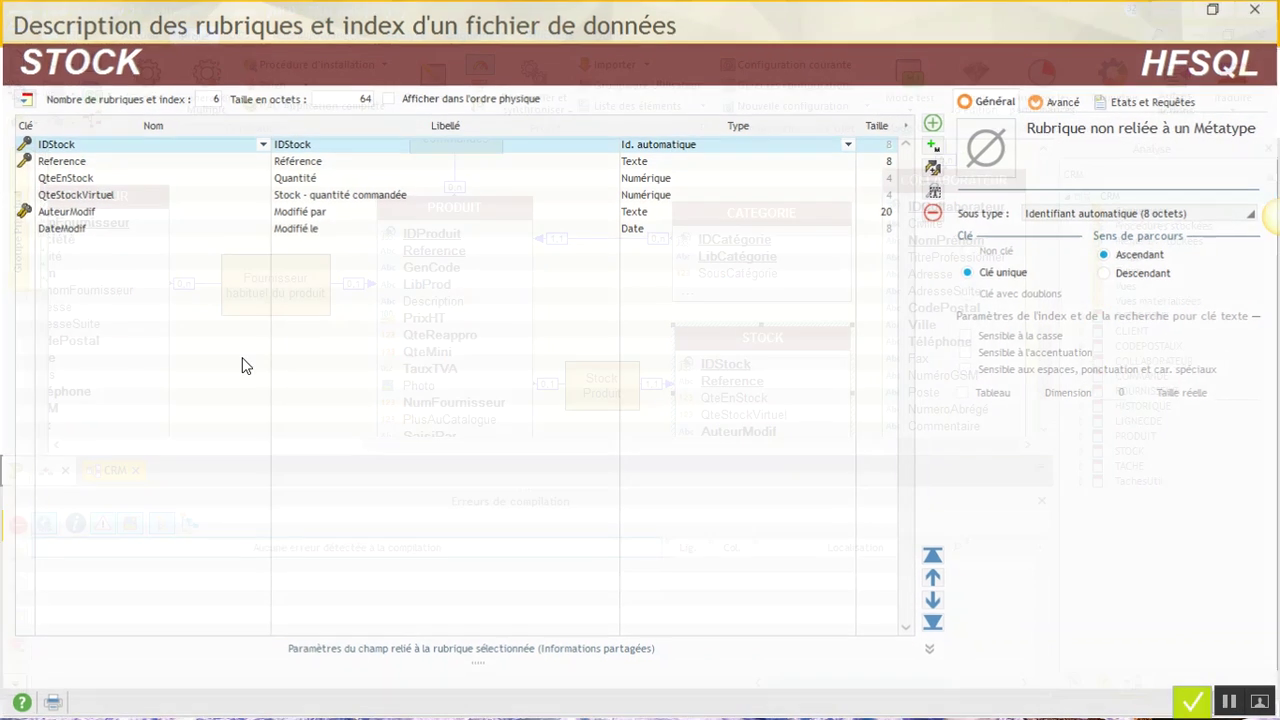
{"action": "left_click", "coordinate": [43, 244]}
{"action": "type", "text": "TimeStamp"}
{"action": "key", "text": "Return"}
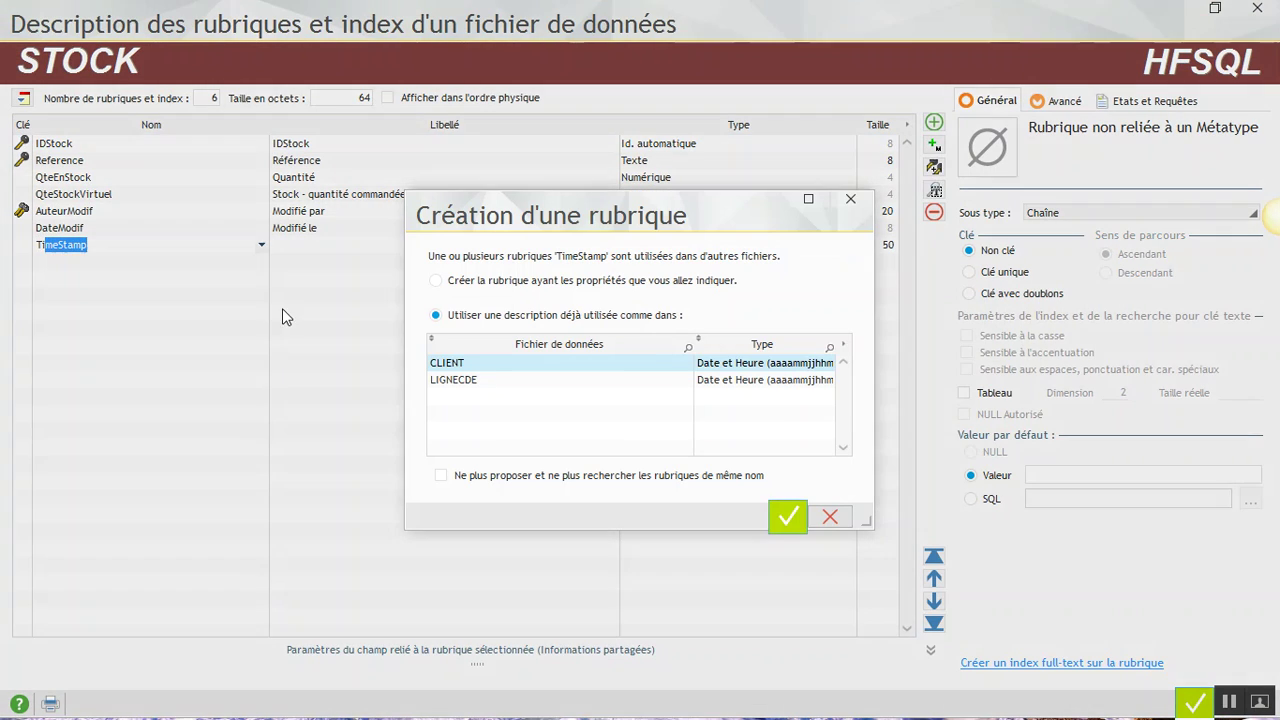
{"action": "left_click", "coordinate": [787, 516]}
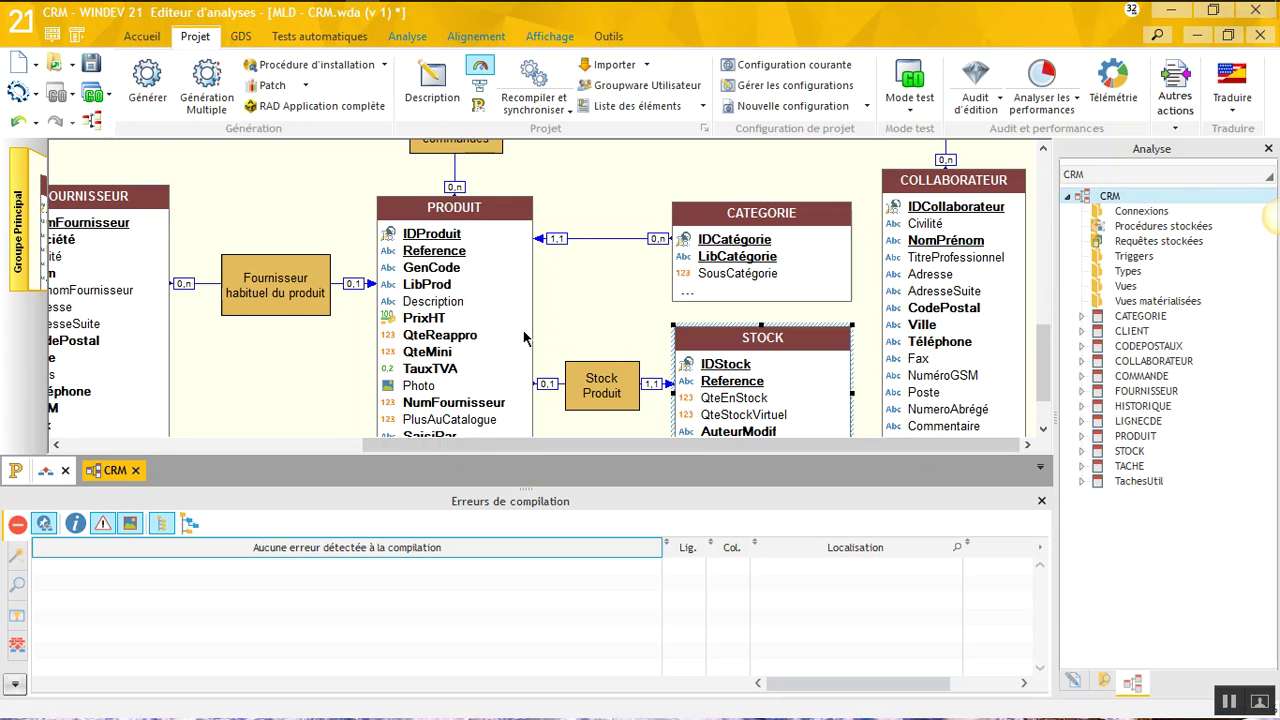
Add a TimeStamp item after LibCatégorie in the PRODUIT file, reusing the existing TimeStamp description.
{"action": "scroll", "coordinate": [520, 346], "scroll_direction": "down", "scroll_amount": 2}
{"action": "double_click", "coordinate": [452, 298]}
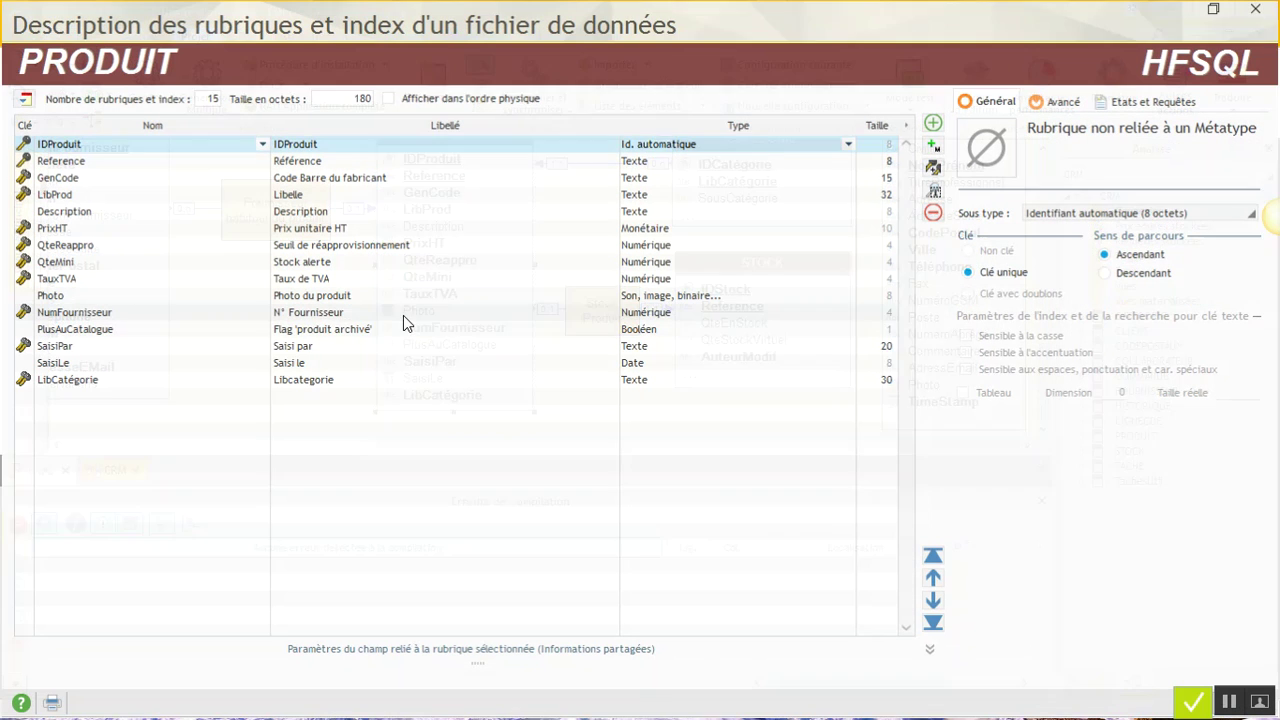
{"action": "left_click", "coordinate": [63, 394]}
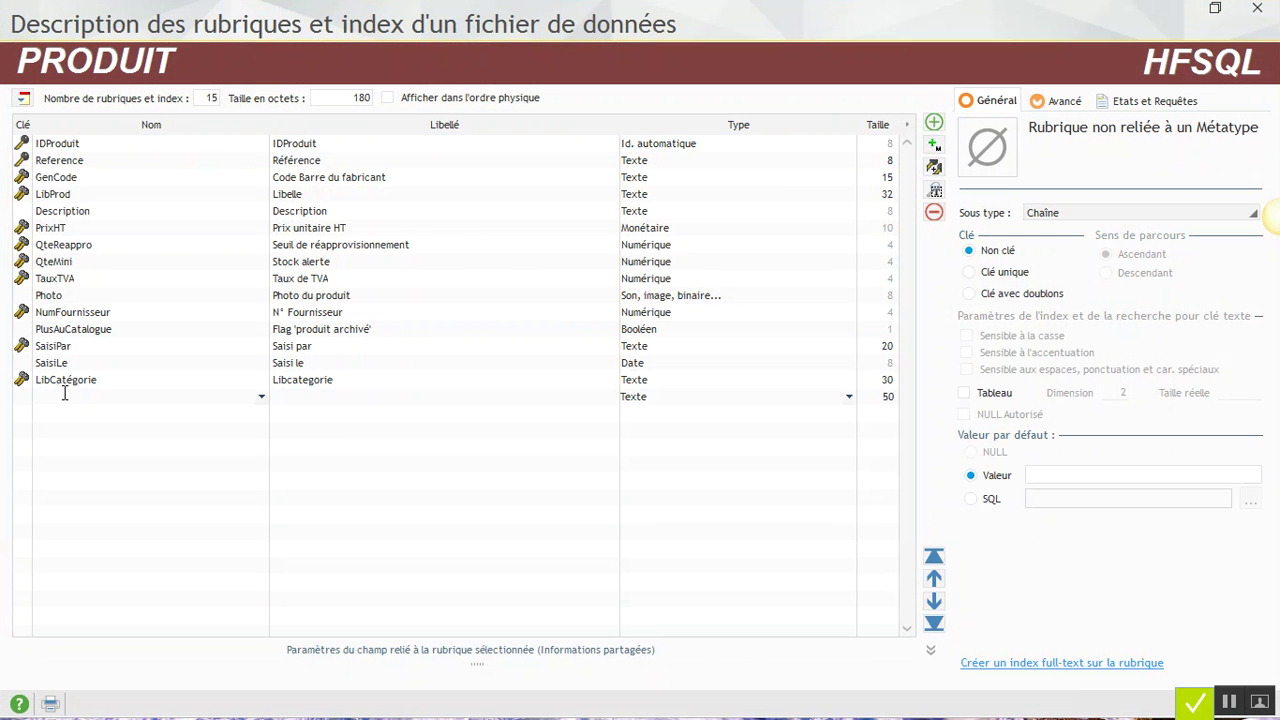
{"action": "type", "text": "TimeStamp"}
{"action": "key", "text": "Return"}
{"action": "key", "text": "Return"}
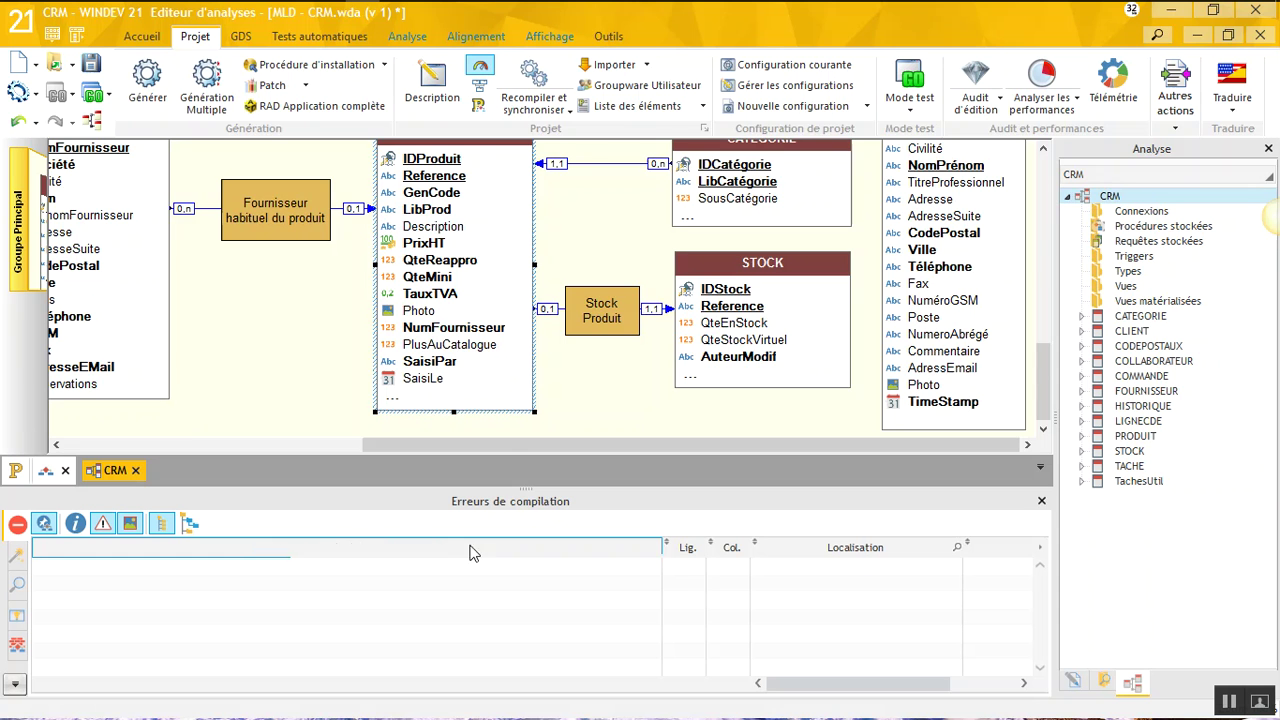
Add a TimeStamp item to the FOURNISSEUR file, reusing the existing TimeStamp description.
{"action": "scroll", "coordinate": [200, 442], "scroll_direction": "left", "scroll_amount": 3}
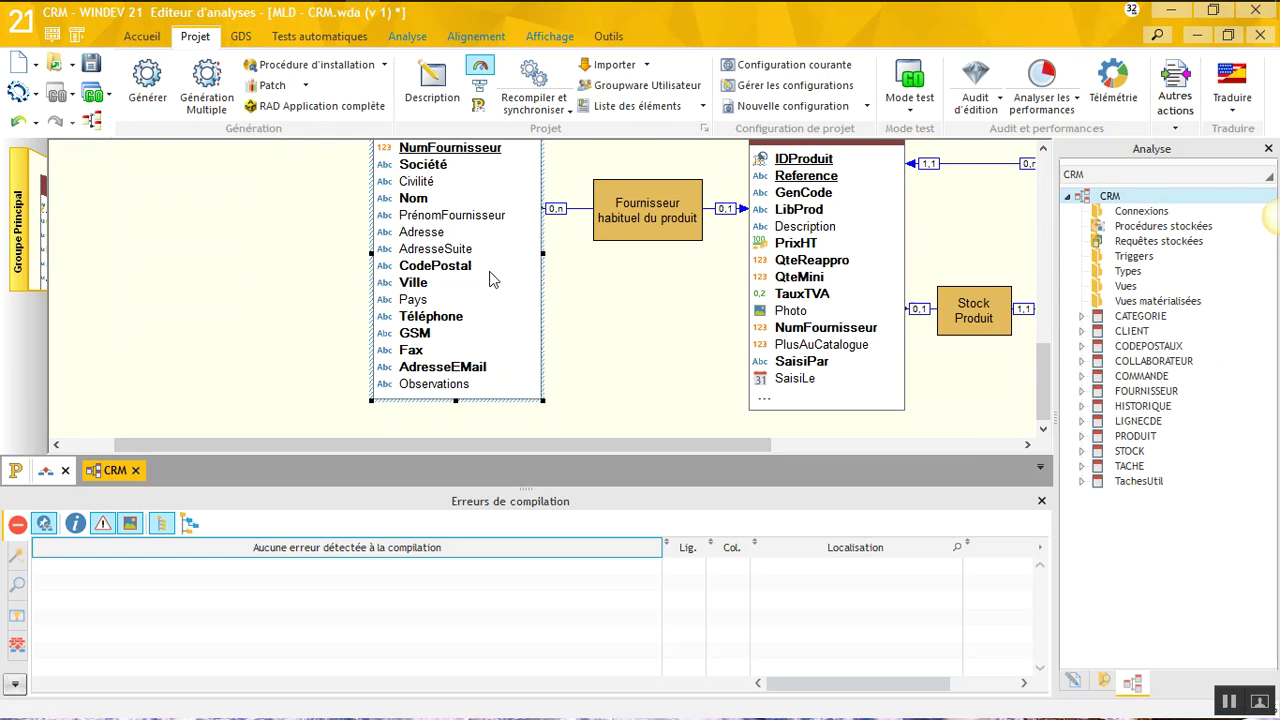
{"action": "double_click", "coordinate": [490, 271]}
{"action": "type", "text": "Ti"}
{"action": "key", "text": "Return"}
{"action": "key", "text": "Return"}
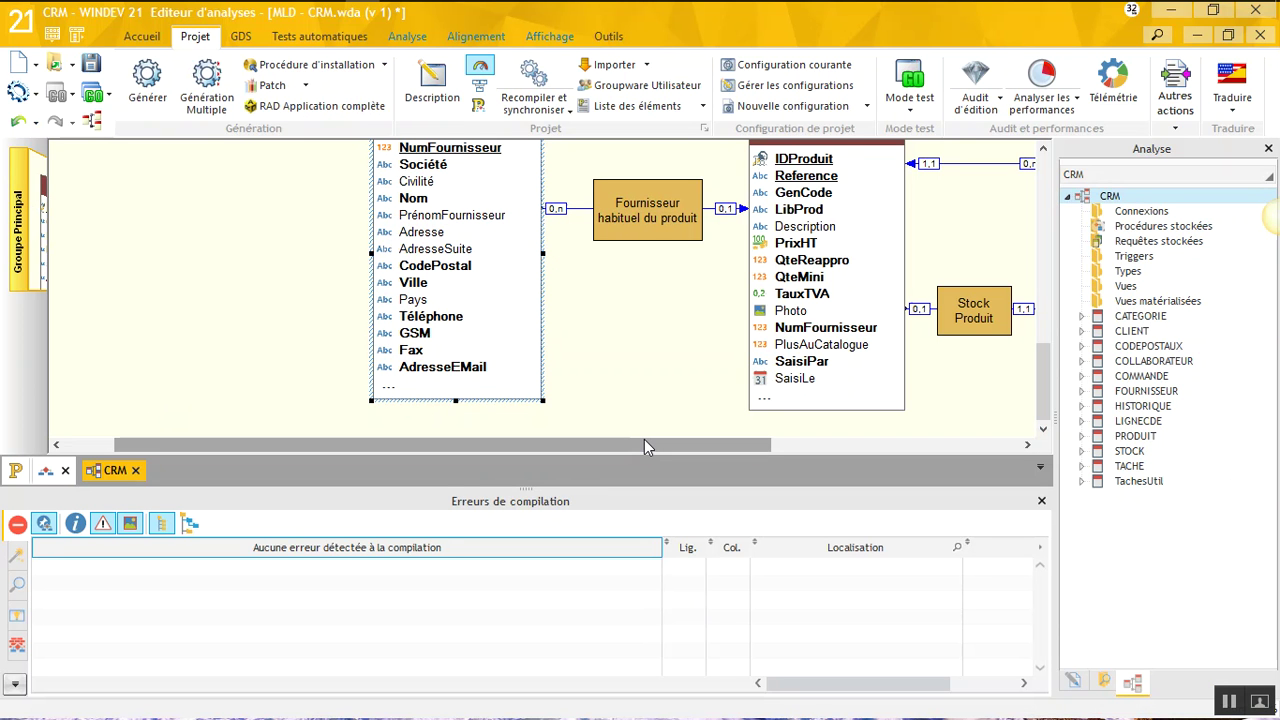
Check the items of the CATEGORIE, CLIENT, CODEPOSTAUX, COLLABORATEUR and COMMANDE files for a TimeStamp item.
{"action": "left_click", "coordinate": [1082, 316]}
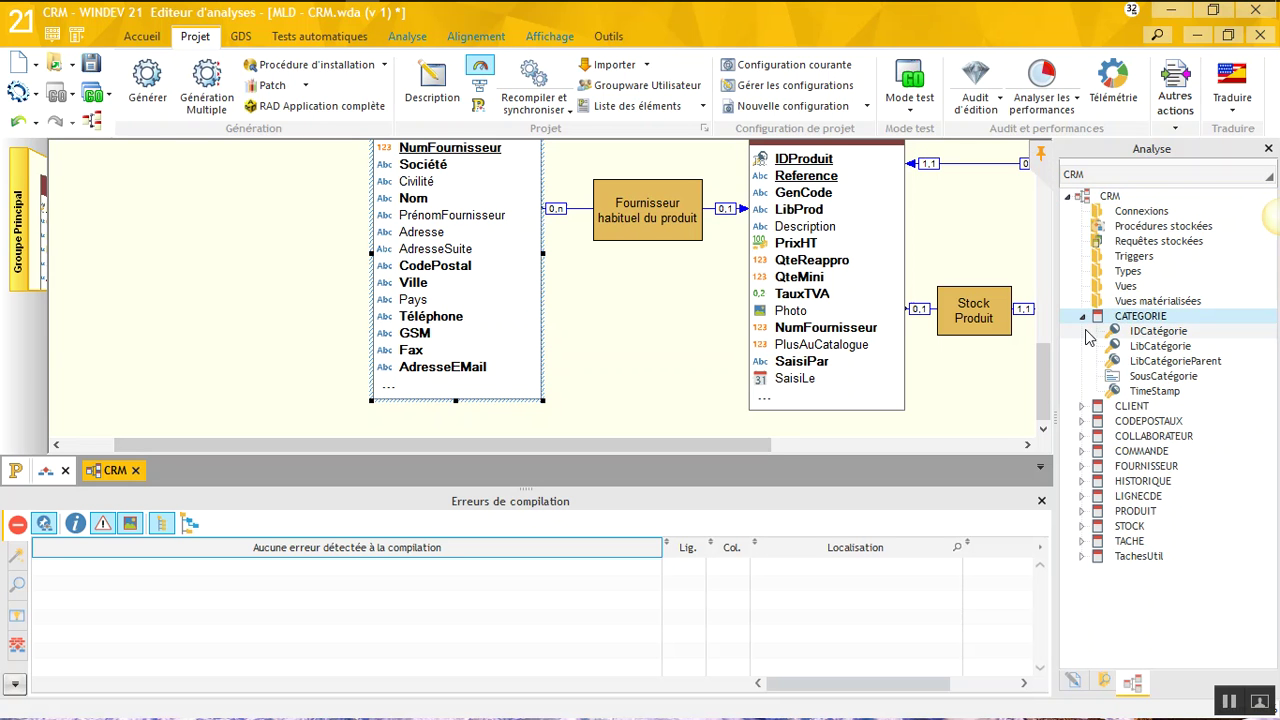
{"action": "left_click", "coordinate": [1081, 408]}
{"action": "scroll", "coordinate": [1100, 470], "scroll_direction": "down", "scroll_amount": 6}
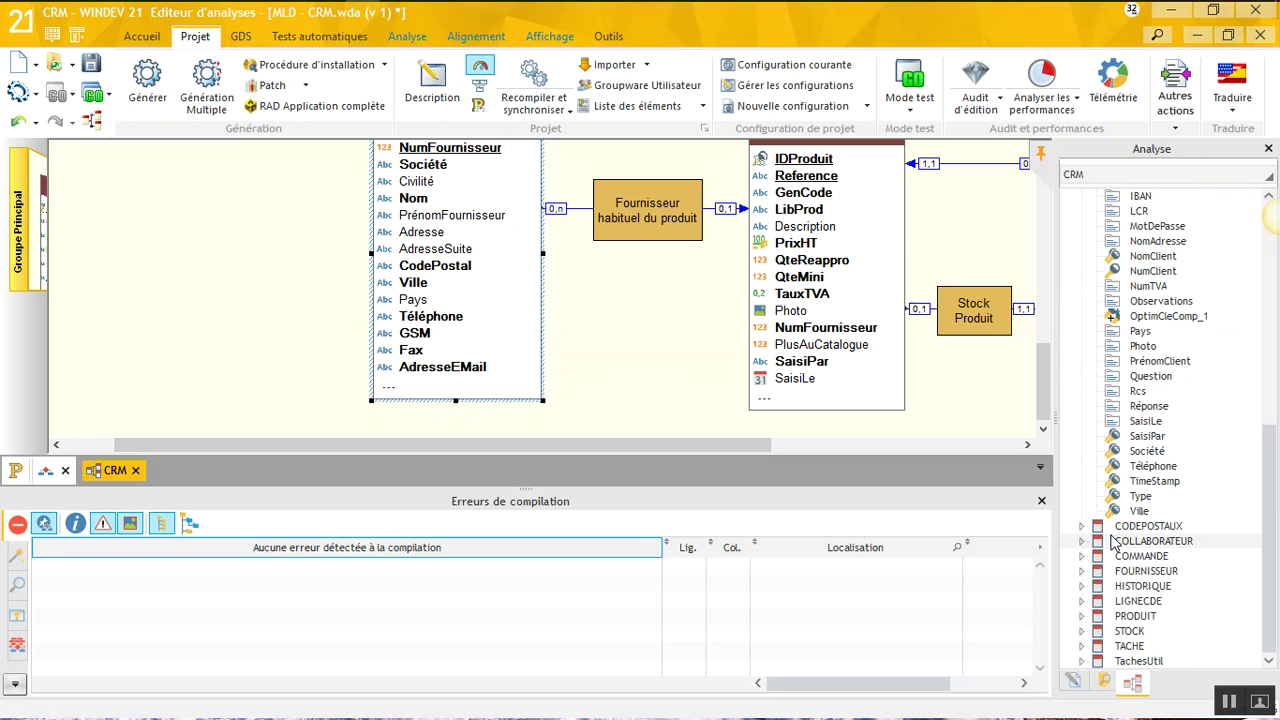
{"action": "left_click", "coordinate": [1083, 528]}
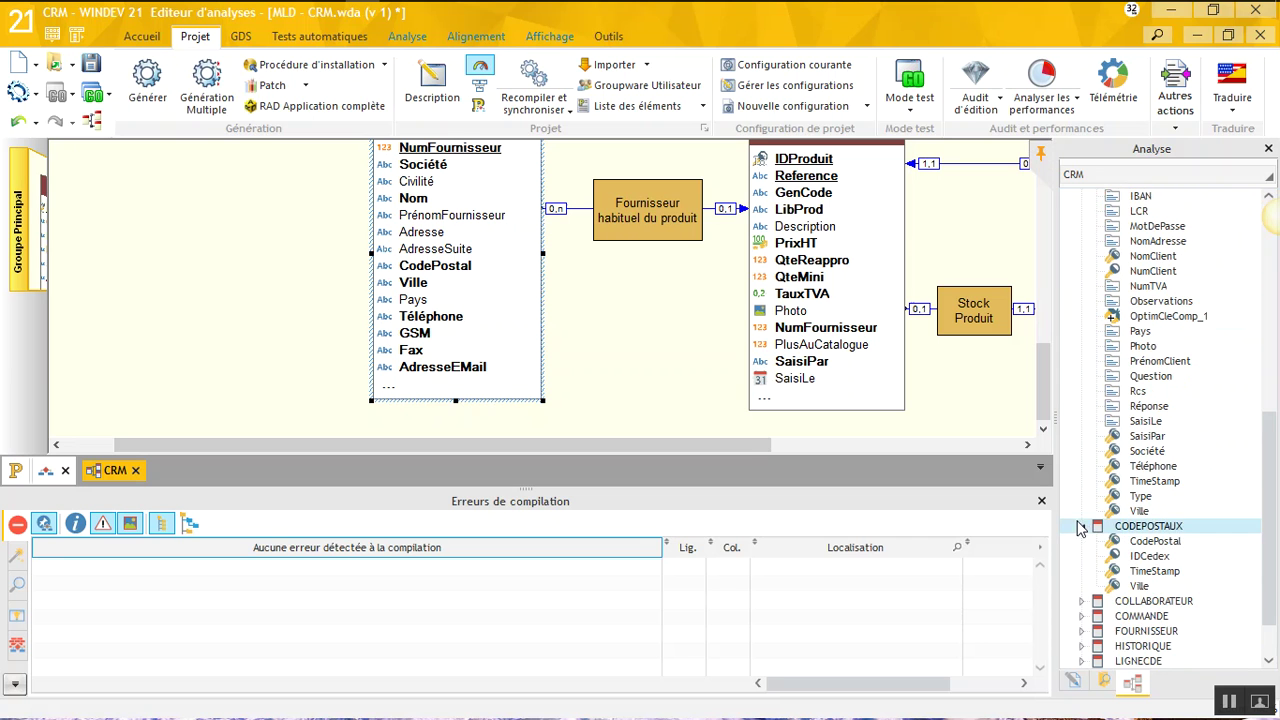
{"action": "scroll", "coordinate": [1098, 537], "scroll_direction": "down", "scroll_amount": 2}
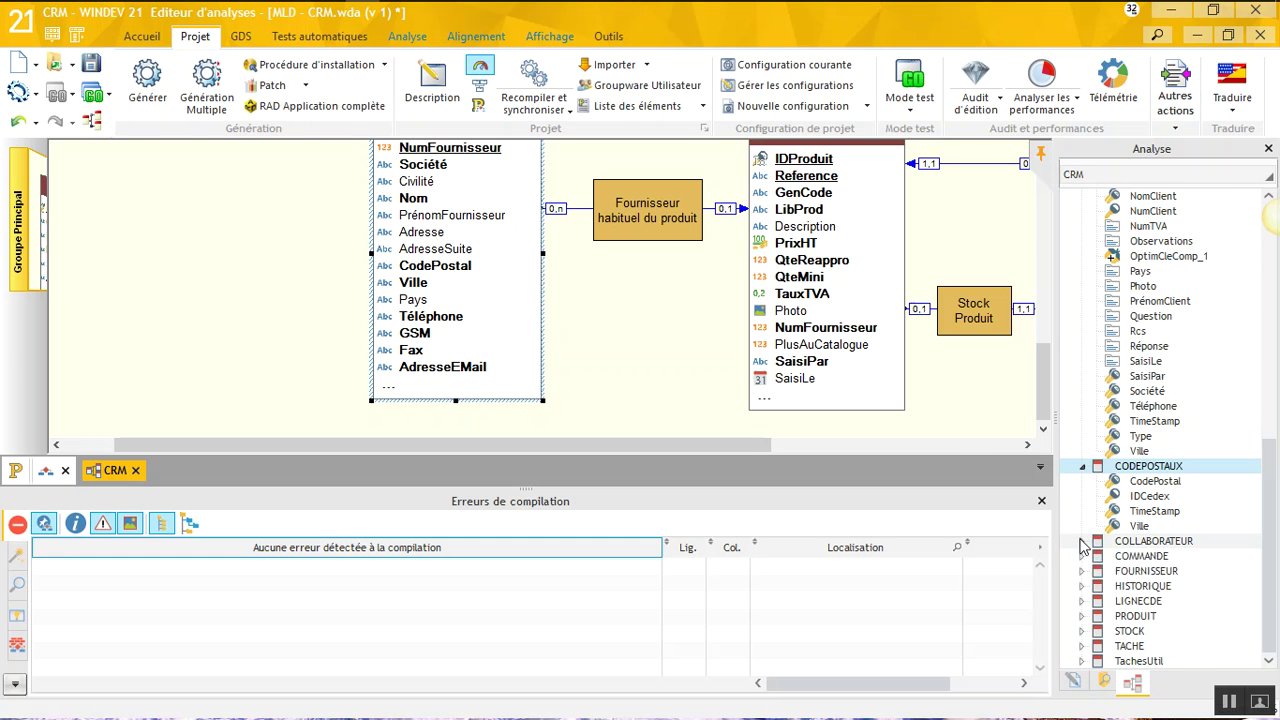
{"action": "left_click", "coordinate": [1081, 541]}
{"action": "scroll", "coordinate": [1080, 545], "scroll_direction": "down", "scroll_amount": 5}
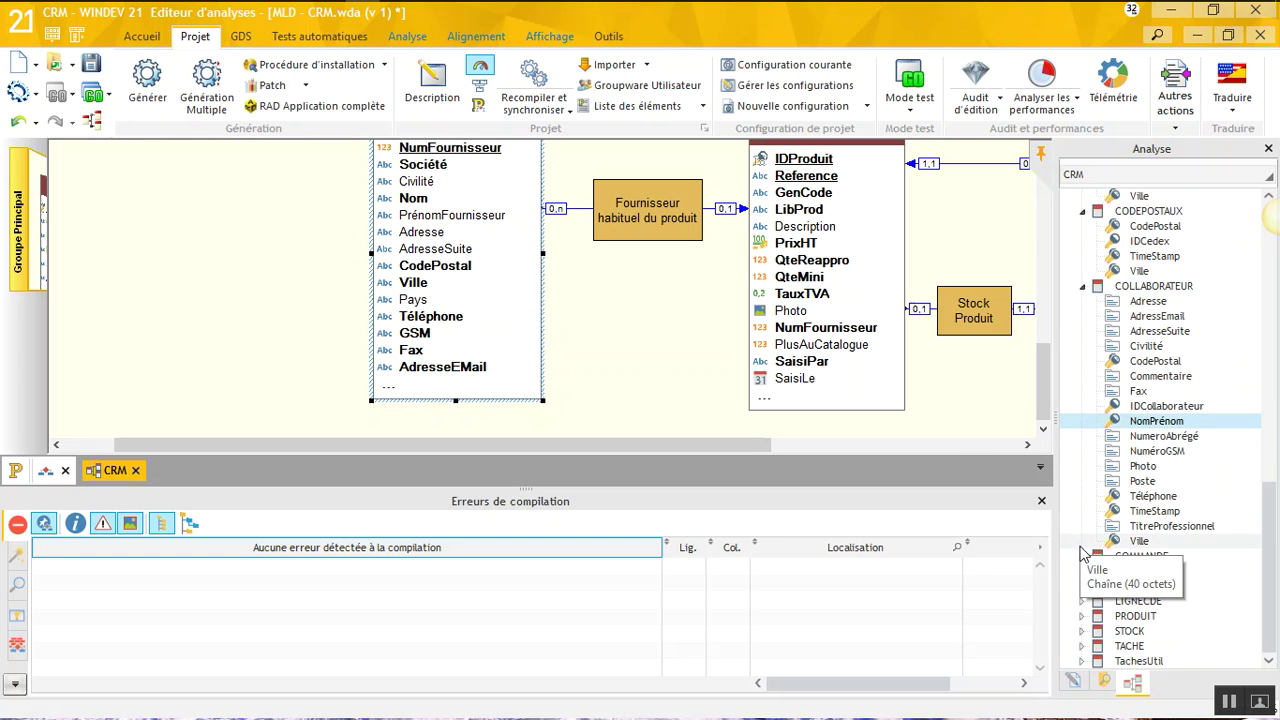
{"action": "left_click", "coordinate": [1082, 557]}
{"action": "scroll", "coordinate": [1088, 560], "scroll_direction": "down", "scroll_amount": 8}
{"action": "scroll", "coordinate": [1088, 560], "scroll_direction": "down", "scroll_amount": 3}
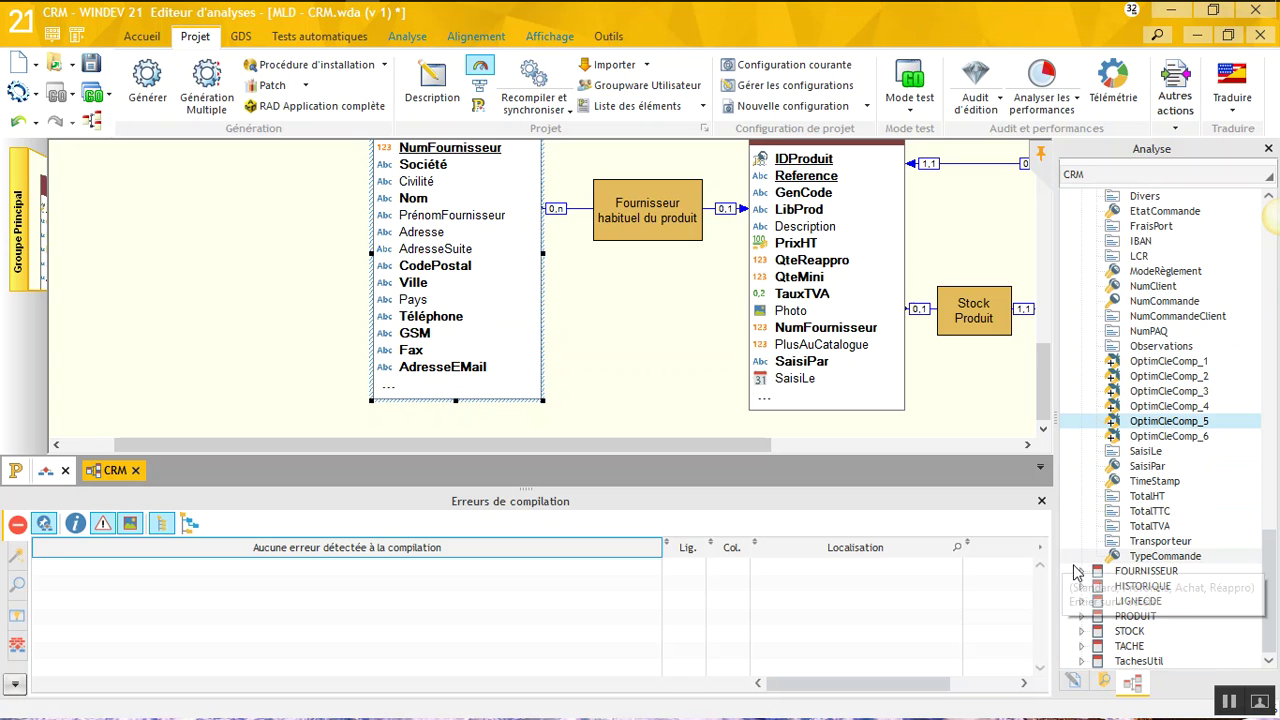
Check the items of the FOURNISSEUR, HISTORIQUE, LIGNECDE, PRODUIT, STOCK, TACHE and TachesUtil files for a TimeStamp item.
{"action": "left_click", "coordinate": [1082, 566]}
{"action": "scroll", "coordinate": [1085, 575], "scroll_direction": "down", "scroll_amount": 1}
{"action": "scroll", "coordinate": [1085, 582], "scroll_direction": "down", "scroll_amount": 4}
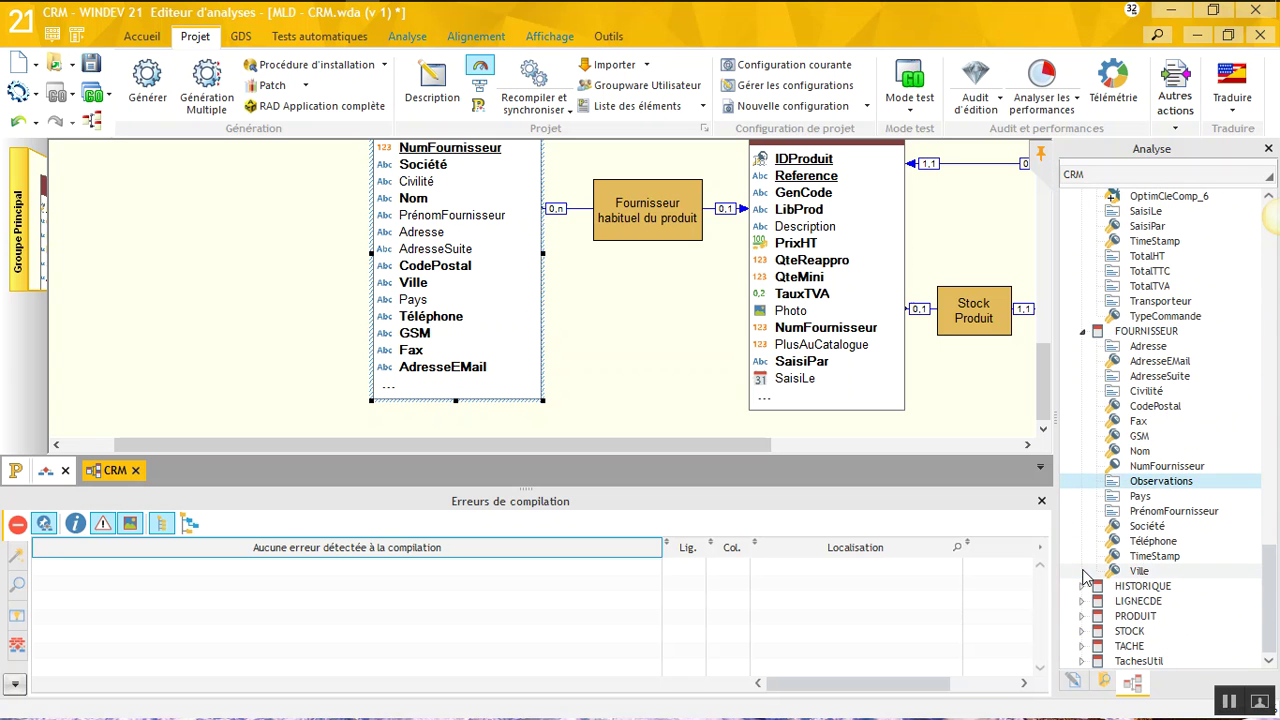
{"action": "left_click", "coordinate": [1082, 587]}
{"action": "scroll", "coordinate": [1085, 590], "scroll_direction": "down", "scroll_amount": 4}
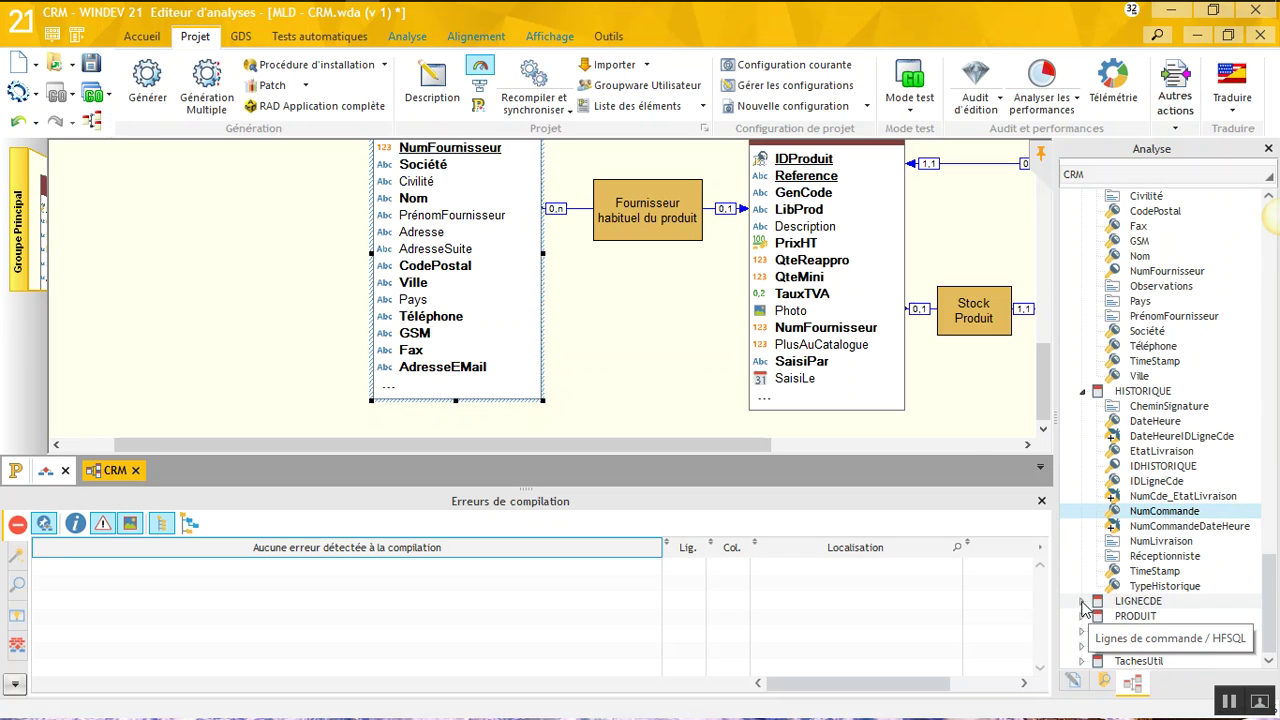
{"action": "left_click", "coordinate": [1082, 600]}
{"action": "scroll", "coordinate": [1085, 605], "scroll_direction": "down", "scroll_amount": 4}
{"action": "left_click", "coordinate": [1082, 616]}
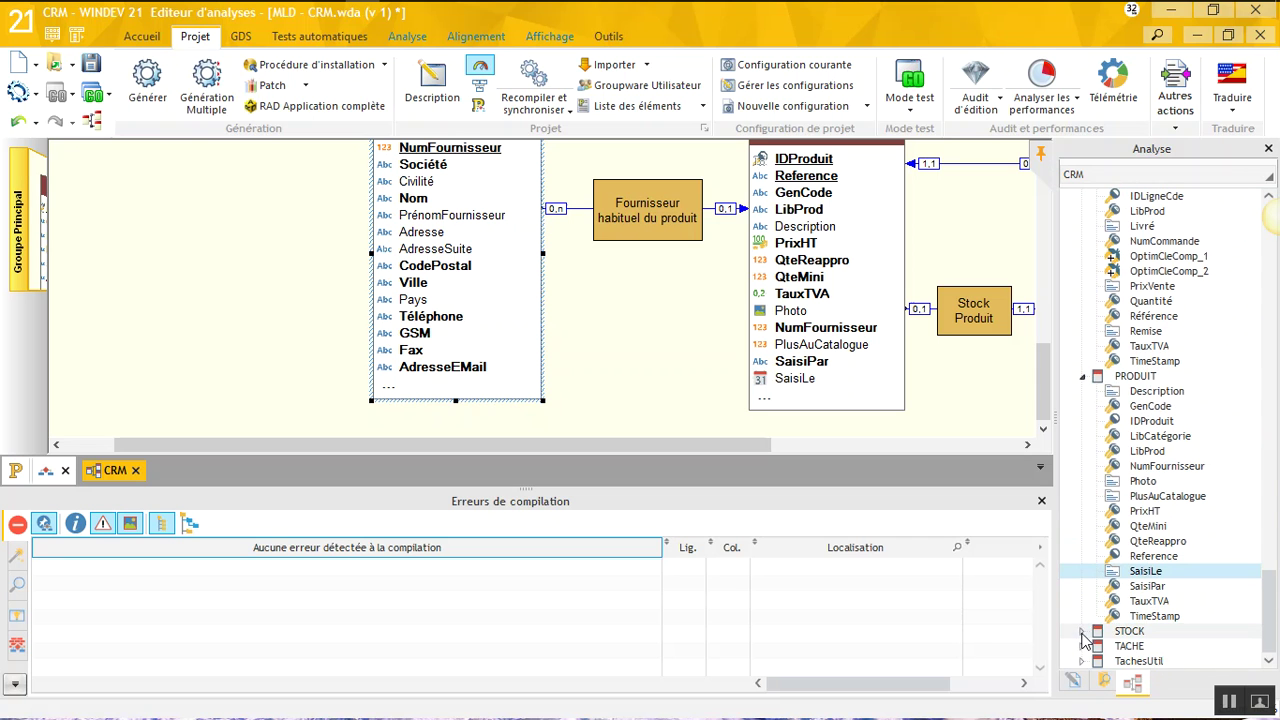
{"action": "left_click", "coordinate": [1082, 631]}
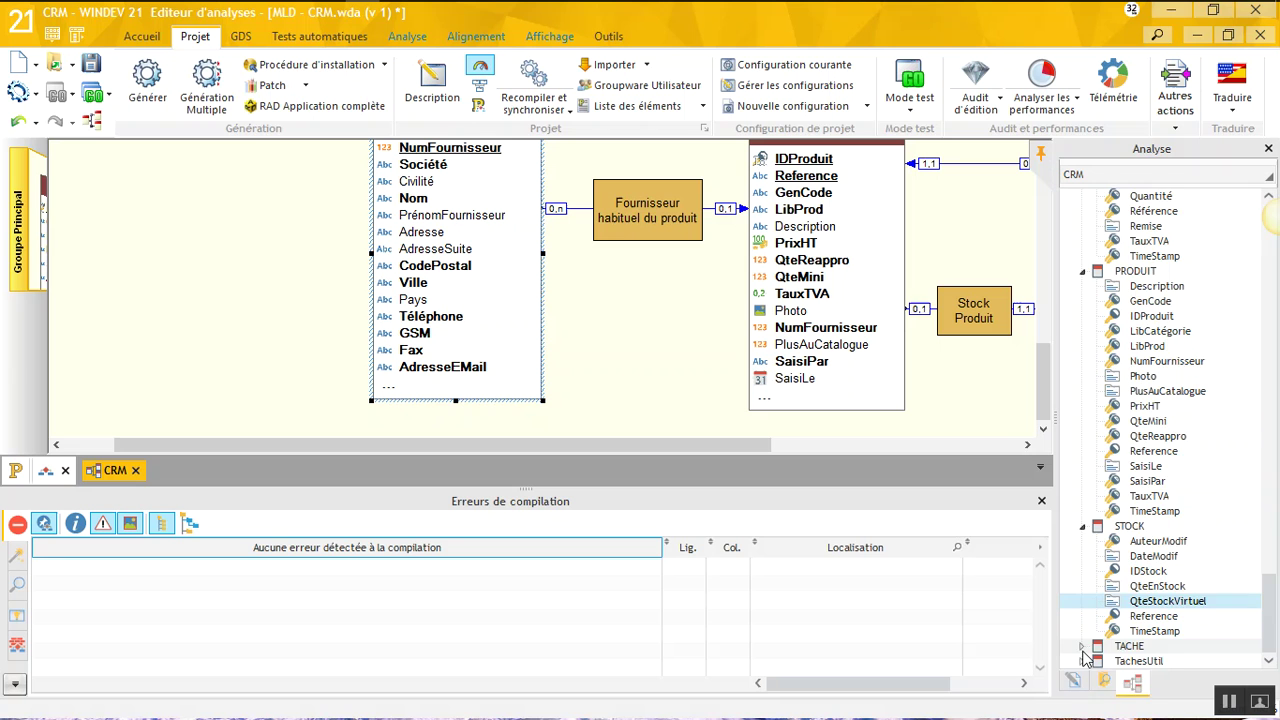
{"action": "left_click", "coordinate": [1082, 646]}
{"action": "left_click", "coordinate": [1084, 661]}
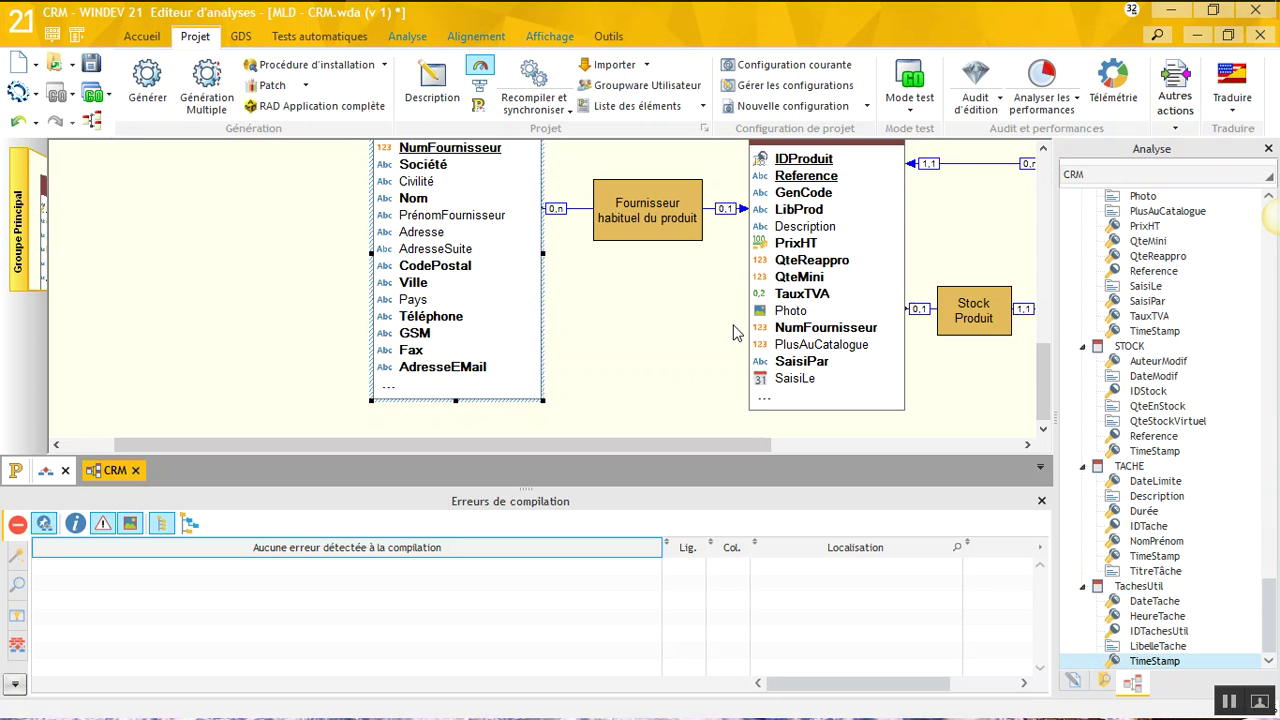
Delete the "Fournisseur habituel du produit" and "Stock Produit" links attached to the PRODUIT file.
{"action": "left_click", "coordinate": [731, 210]}
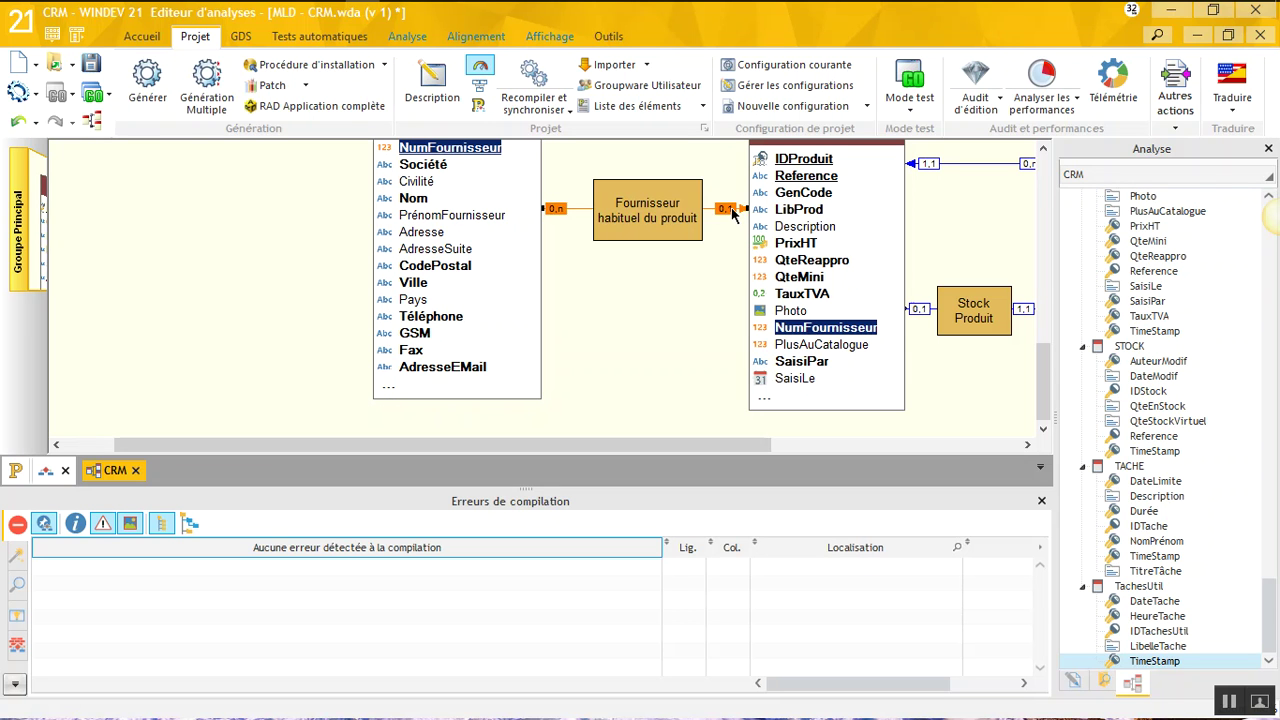
{"action": "key", "text": "Delete"}
{"action": "left_click", "coordinate": [1022, 312]}
{"action": "key", "text": "Delete"}
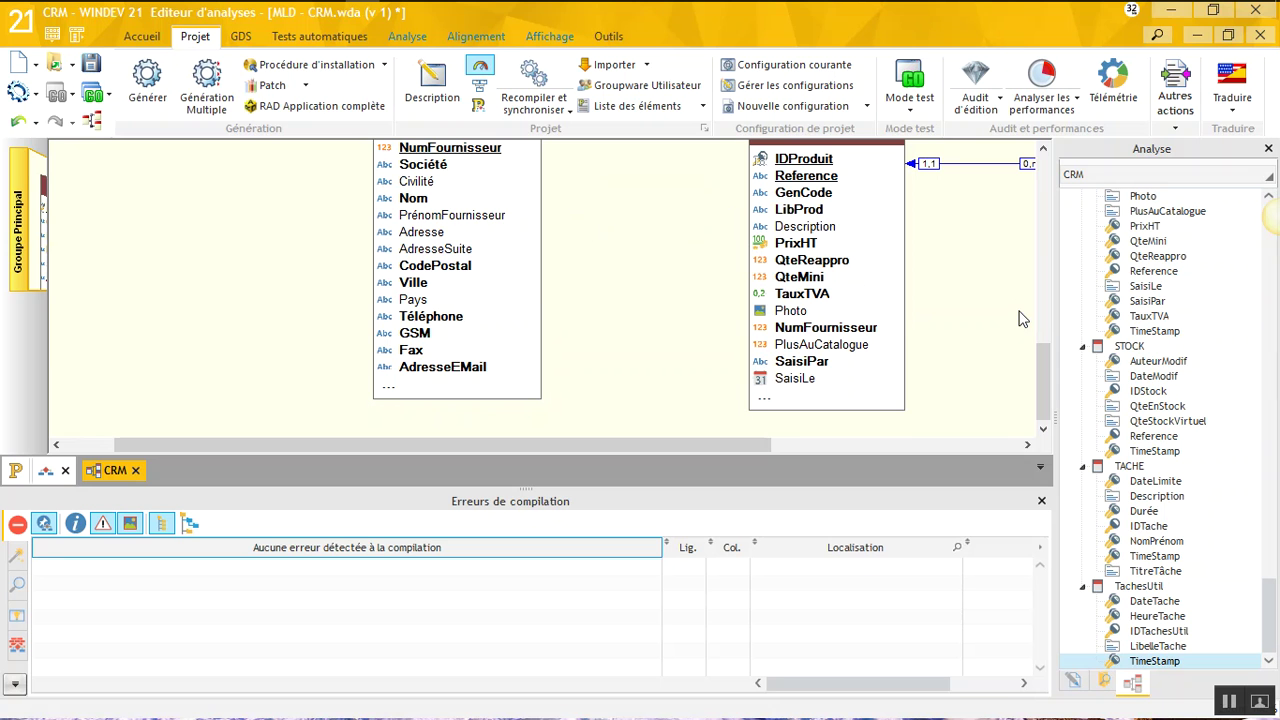
Delete the link between the PRODUIT and CATEGORIE files.
{"action": "left_click_drag", "start_coordinate": [708, 443], "coordinate": [1037, 460]}
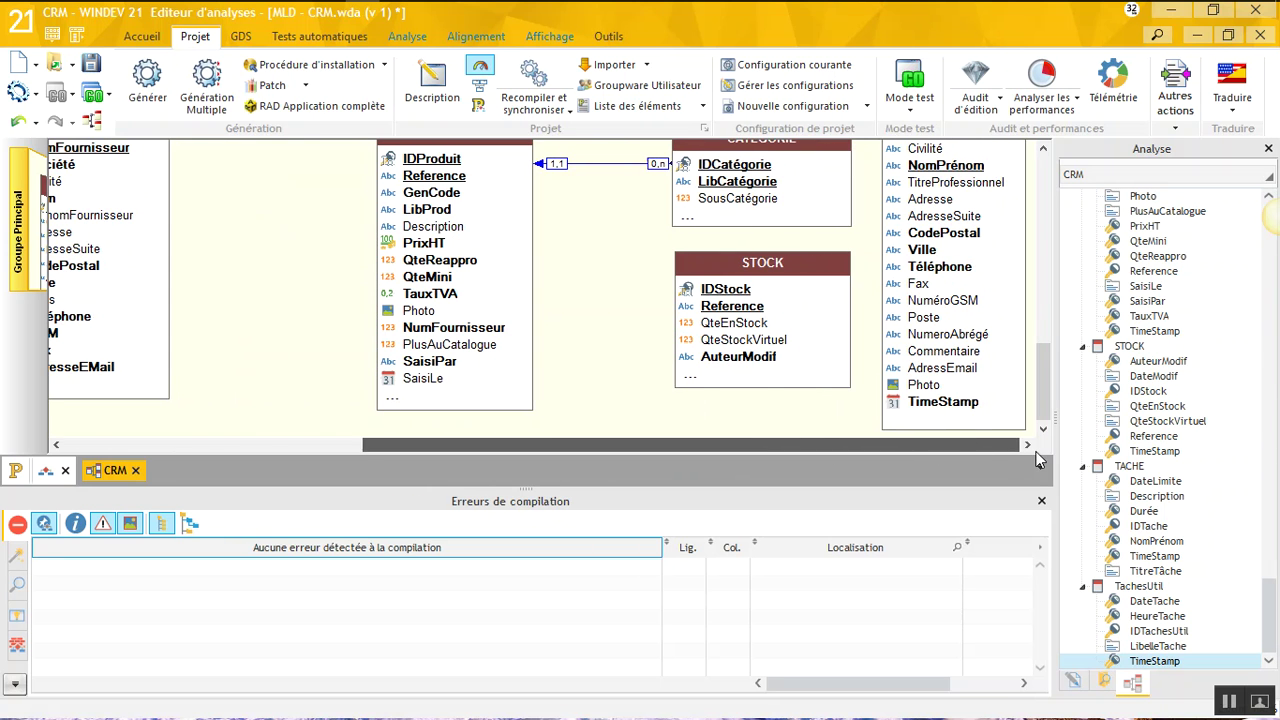
{"action": "left_click", "coordinate": [612, 164]}
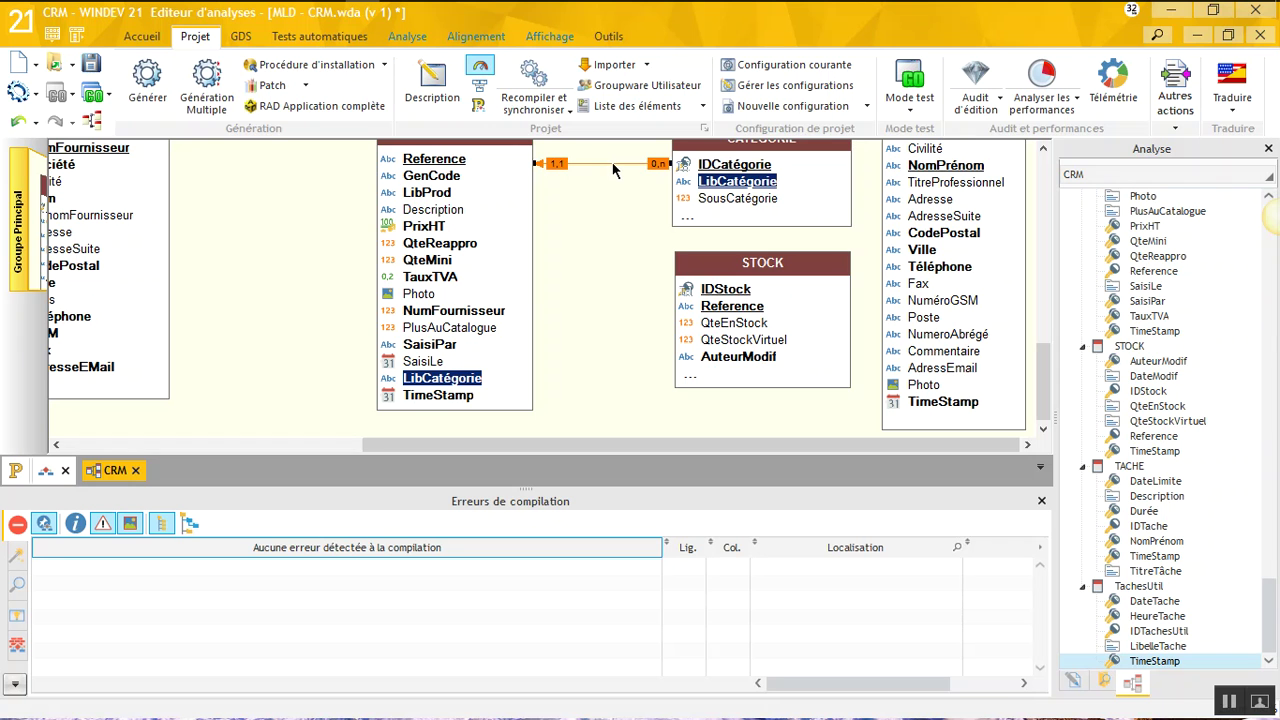
{"action": "left_click", "coordinate": [613, 170]}
Delete the "Est affectée à" link between COLLABORATEUR and TACHE and the "Produits commandés" link between PRODUIT and LIGNECDE.
{"action": "scroll", "coordinate": [612, 163], "scroll_direction": "up", "scroll_amount": 5}
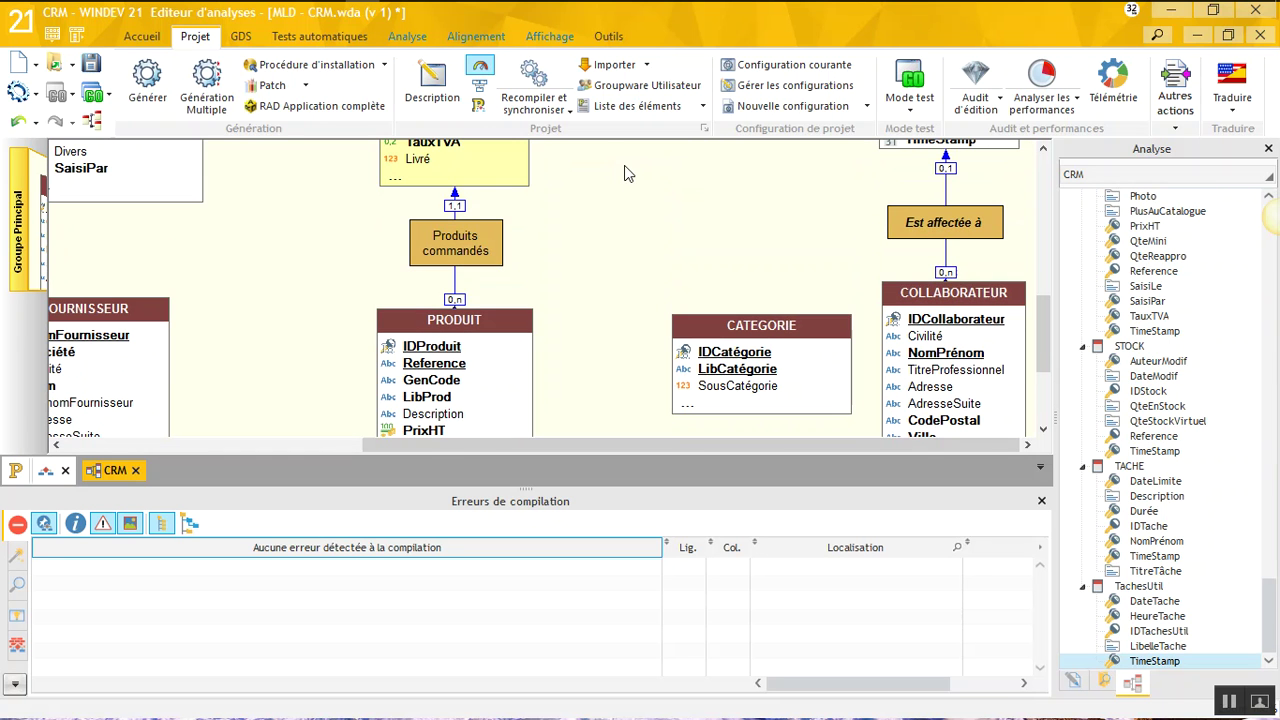
{"action": "left_click", "coordinate": [946, 258]}
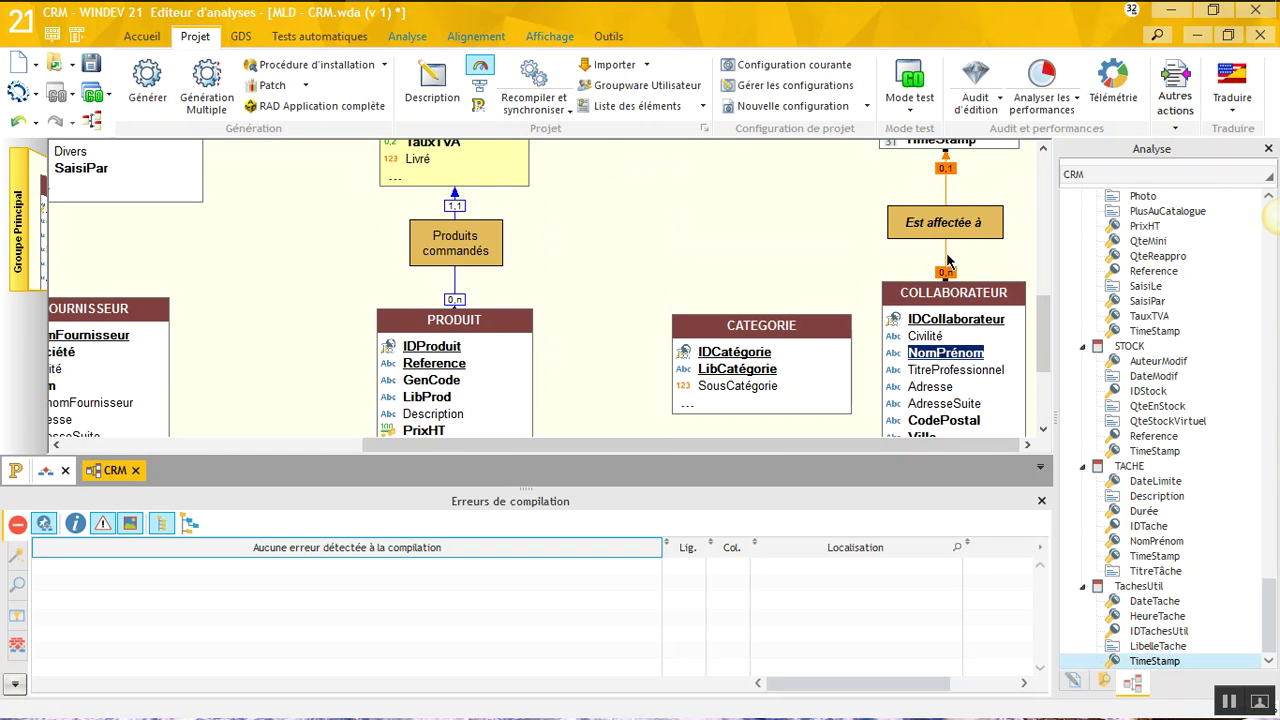
{"action": "scroll", "coordinate": [297, 437], "scroll_direction": "up", "scroll_amount": 3}
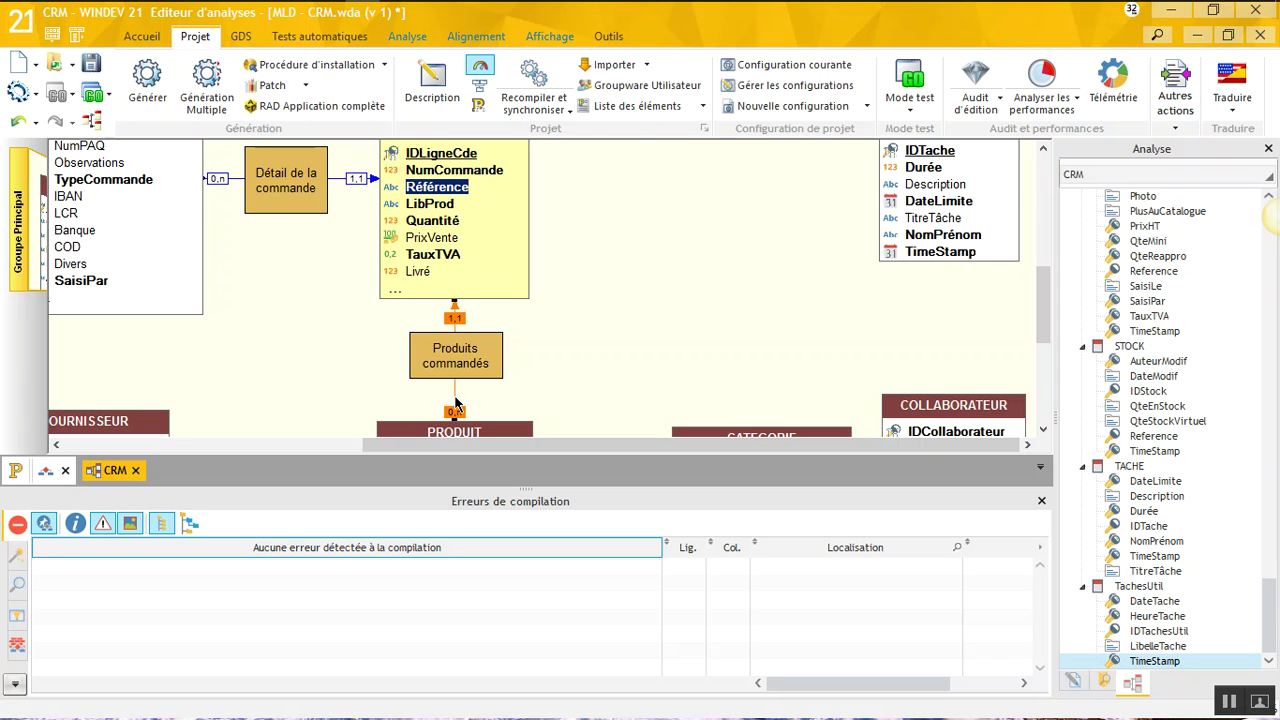
{"action": "key", "text": "Delete"}
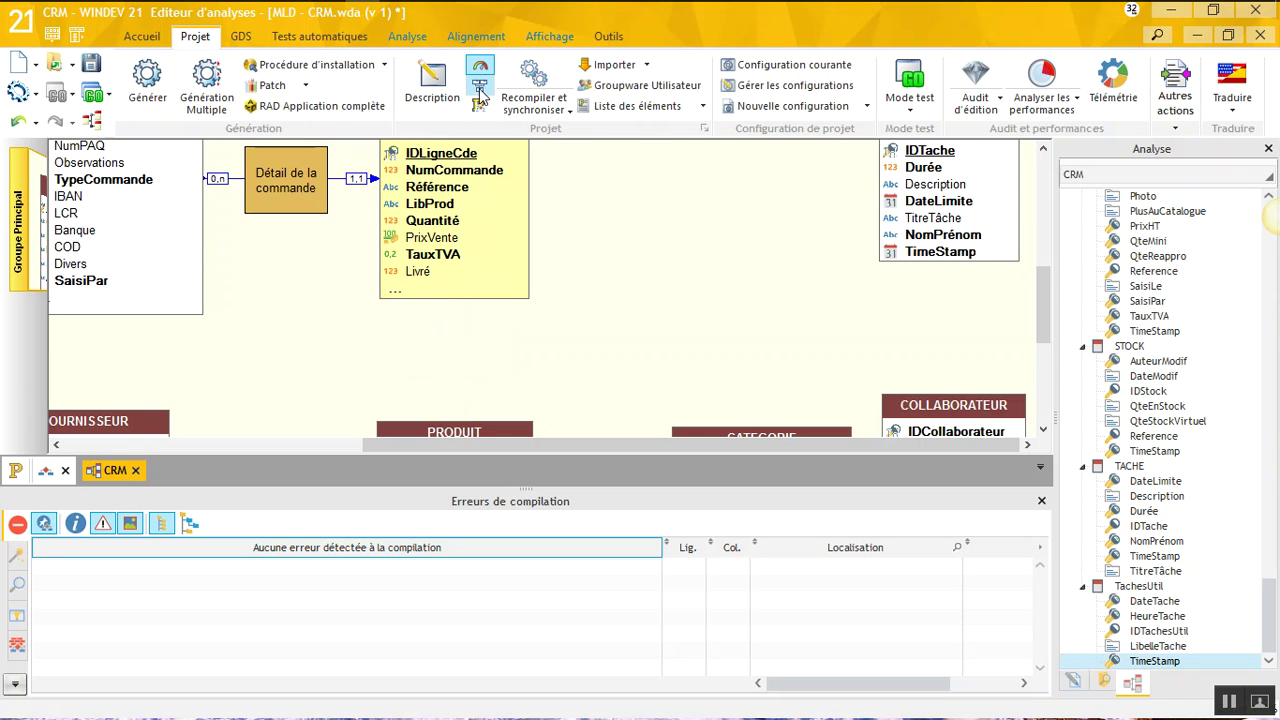
Delete the "Détail de la commande" link to LIGNECDE and the "Le client passe commande" link between the client and order files.
{"action": "scroll", "coordinate": [478, 92], "scroll_direction": "up", "scroll_amount": 1}
{"action": "scroll", "coordinate": [308, 428], "scroll_direction": "up", "scroll_amount": 1}
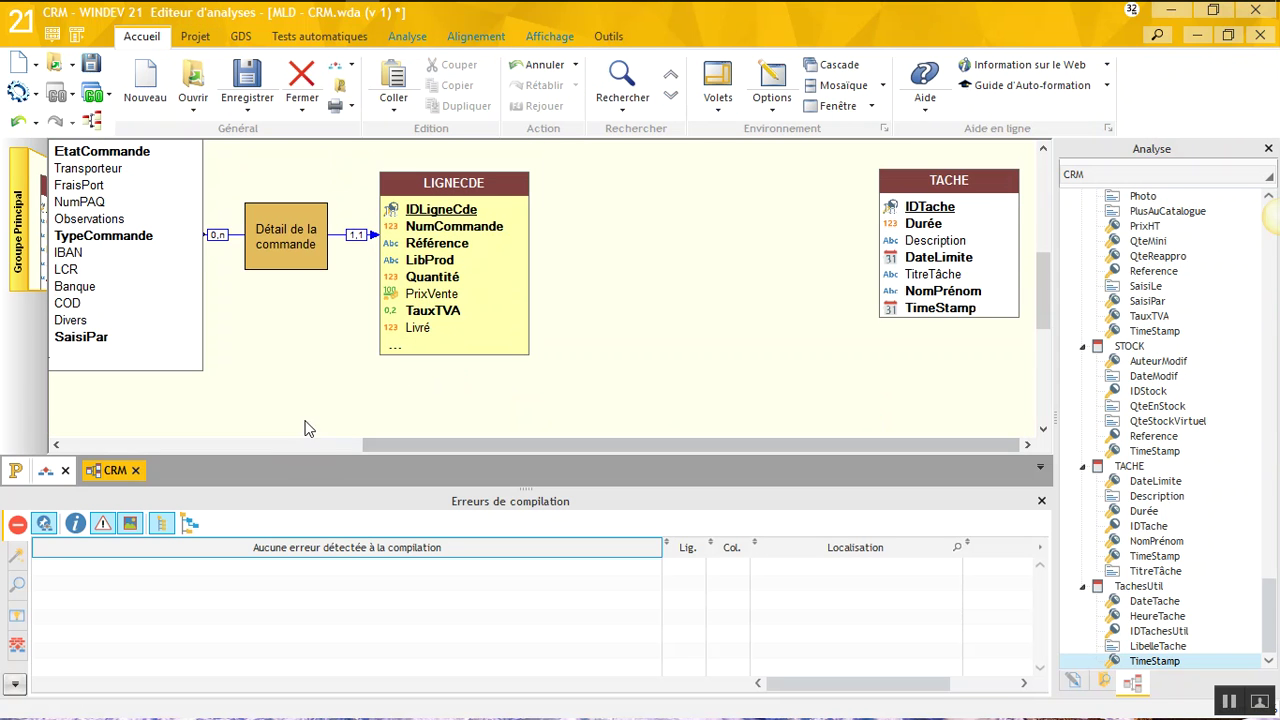
{"action": "left_click", "coordinate": [349, 240]}
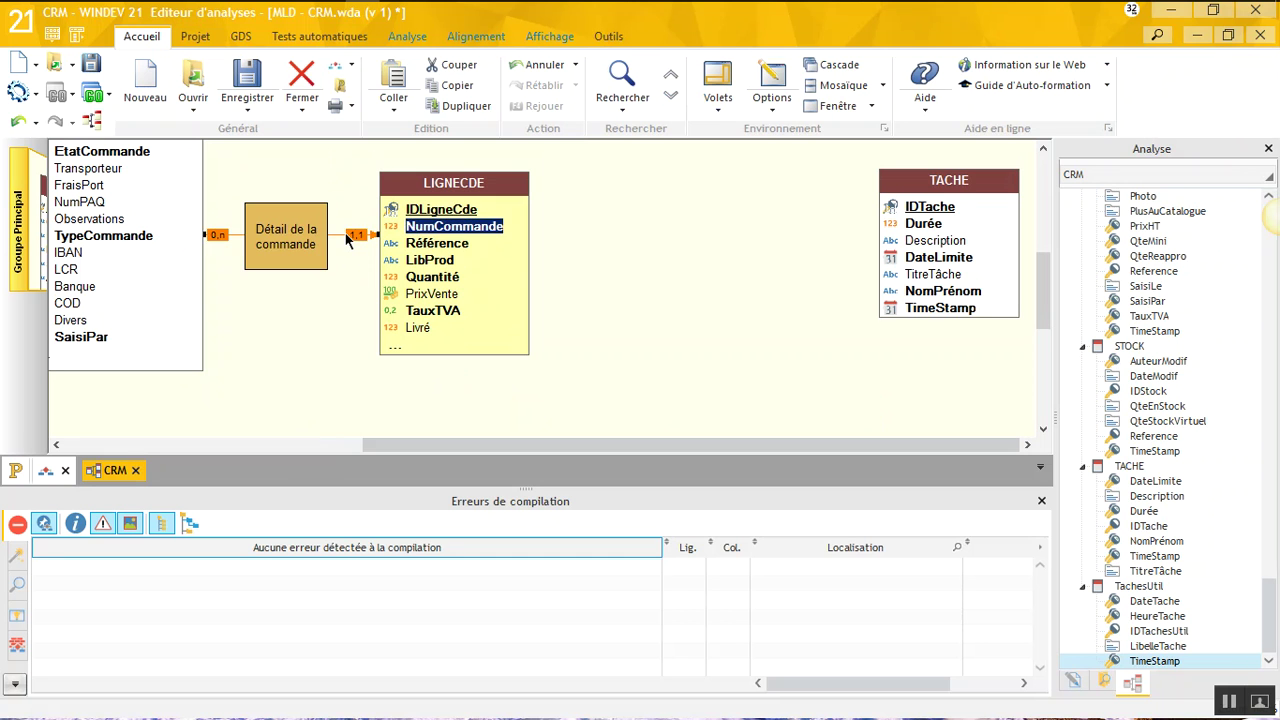
{"action": "key", "text": "Delete"}
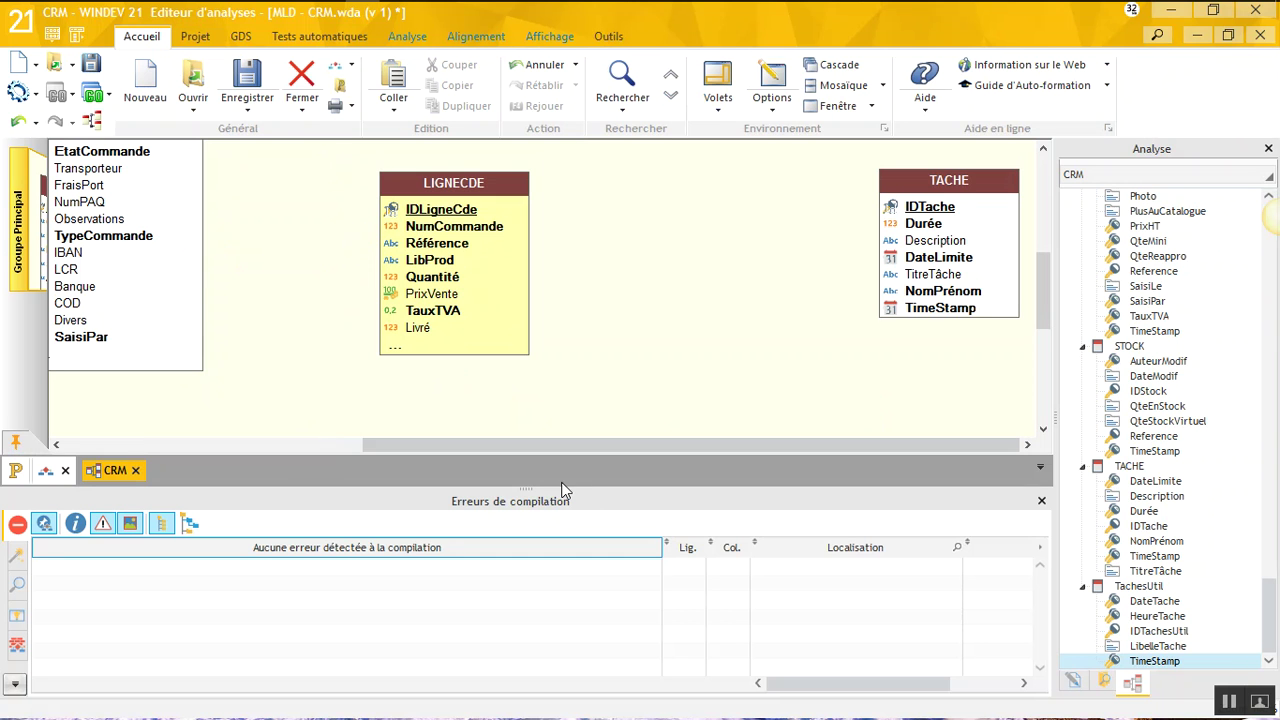
{"action": "left_click_drag", "start_coordinate": [539, 444], "coordinate": [201, 408]}
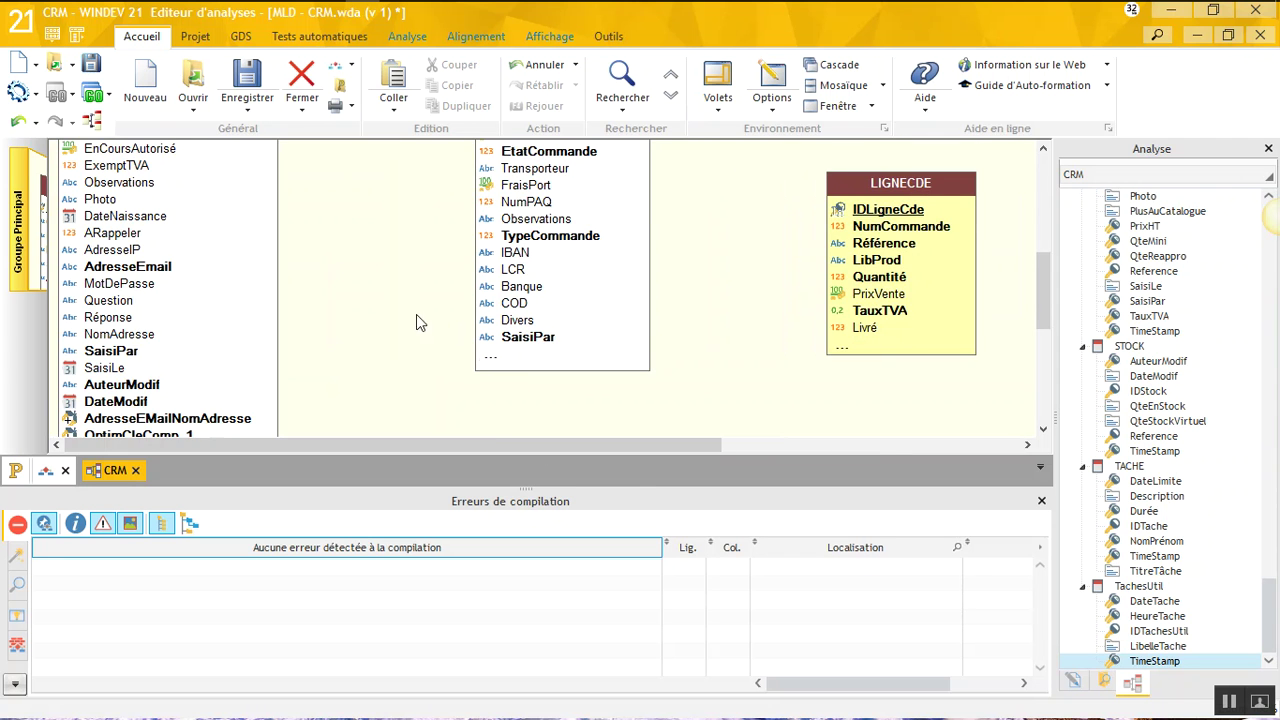
{"action": "scroll", "coordinate": [422, 304], "scroll_direction": "up", "scroll_amount": 1}
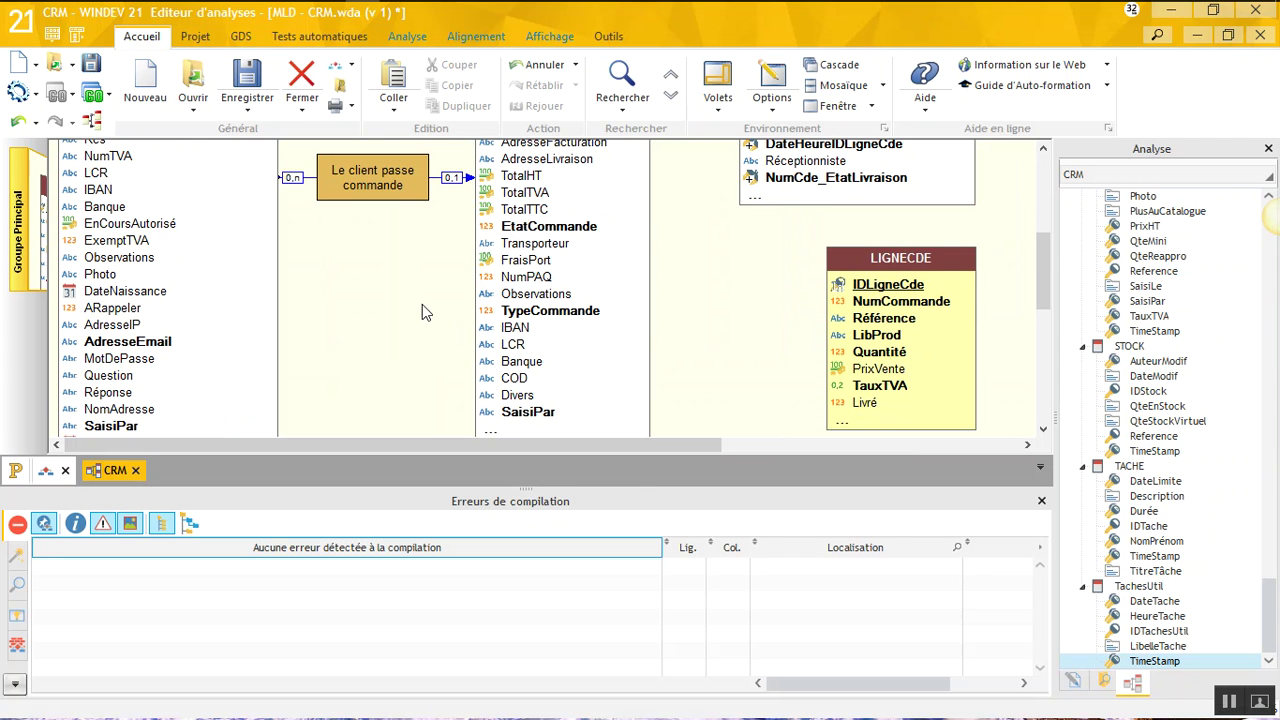
{"action": "left_click", "coordinate": [455, 180]}
{"action": "key", "text": "Delete"}
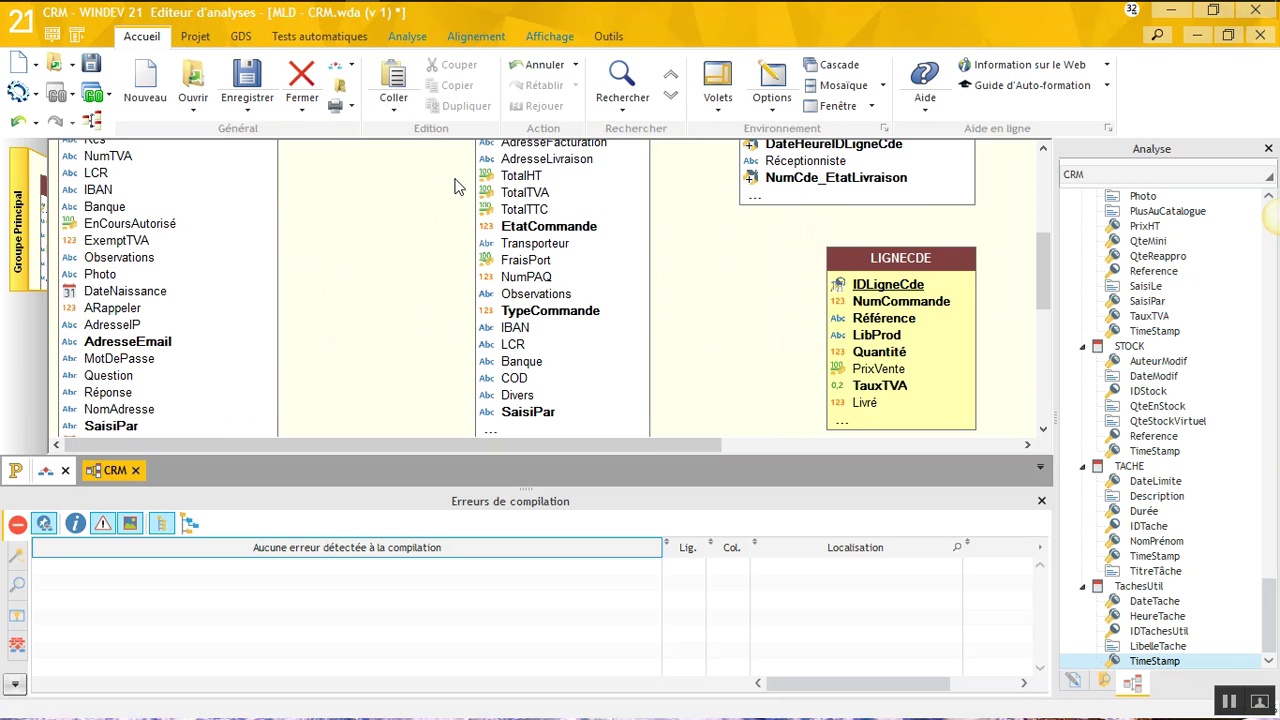
Set the diagram zoom to Adapté to view the whole analysis.
{"action": "left_click", "coordinate": [545, 35]}
{"action": "left_click", "coordinate": [302, 86]}
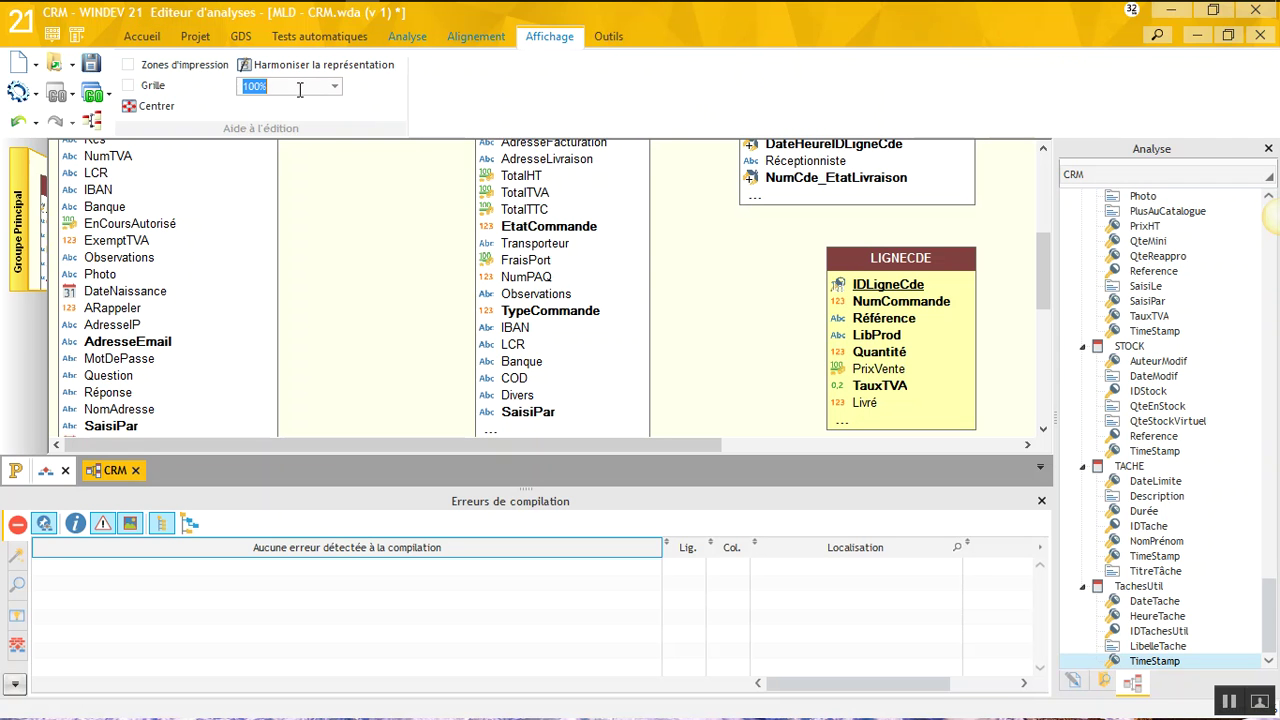
{"action": "left_click", "coordinate": [335, 86]}
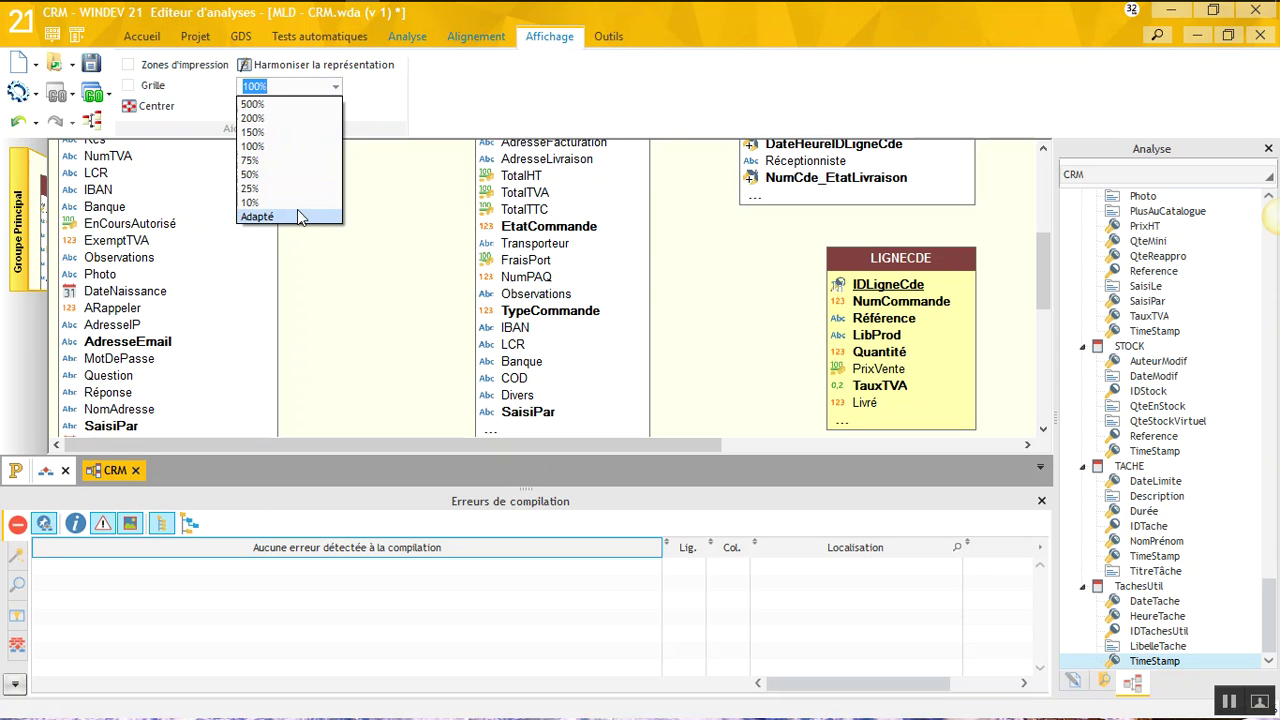
{"action": "left_click", "coordinate": [298, 216]}
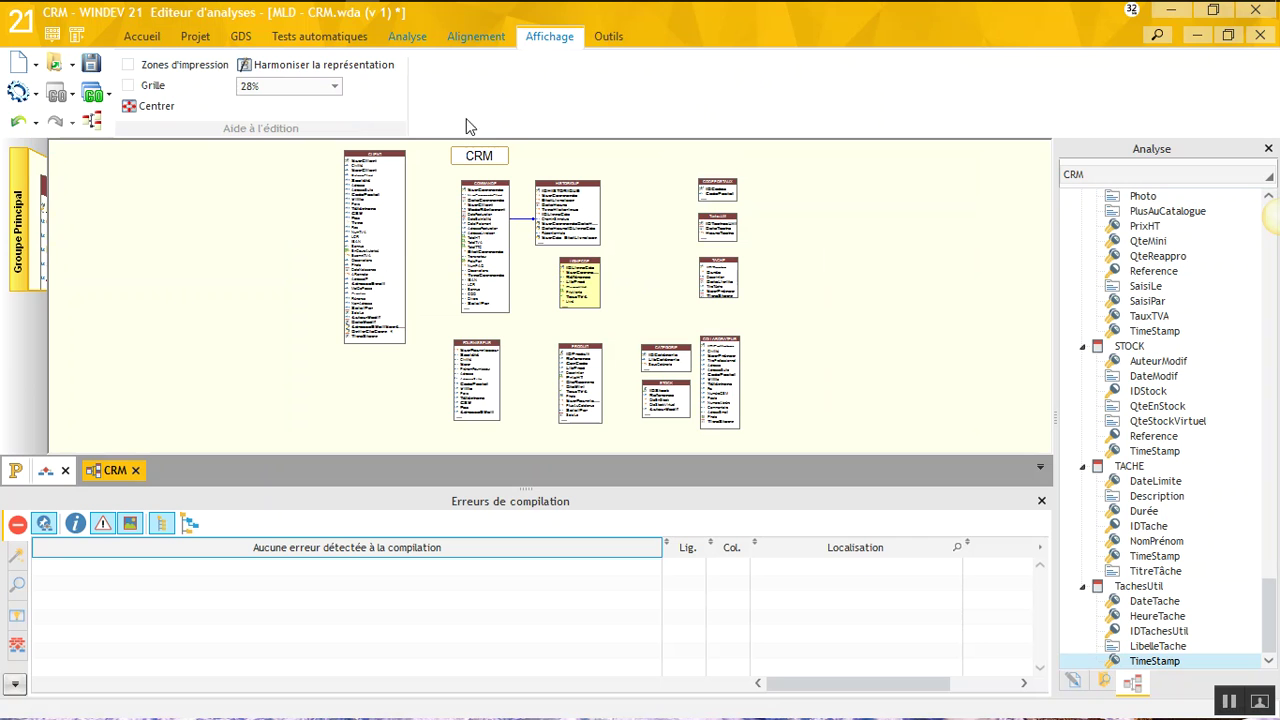
Generate the CRM analysis and start the automatic modification of its HFSQL data files.
{"action": "left_click", "coordinate": [403, 36]}
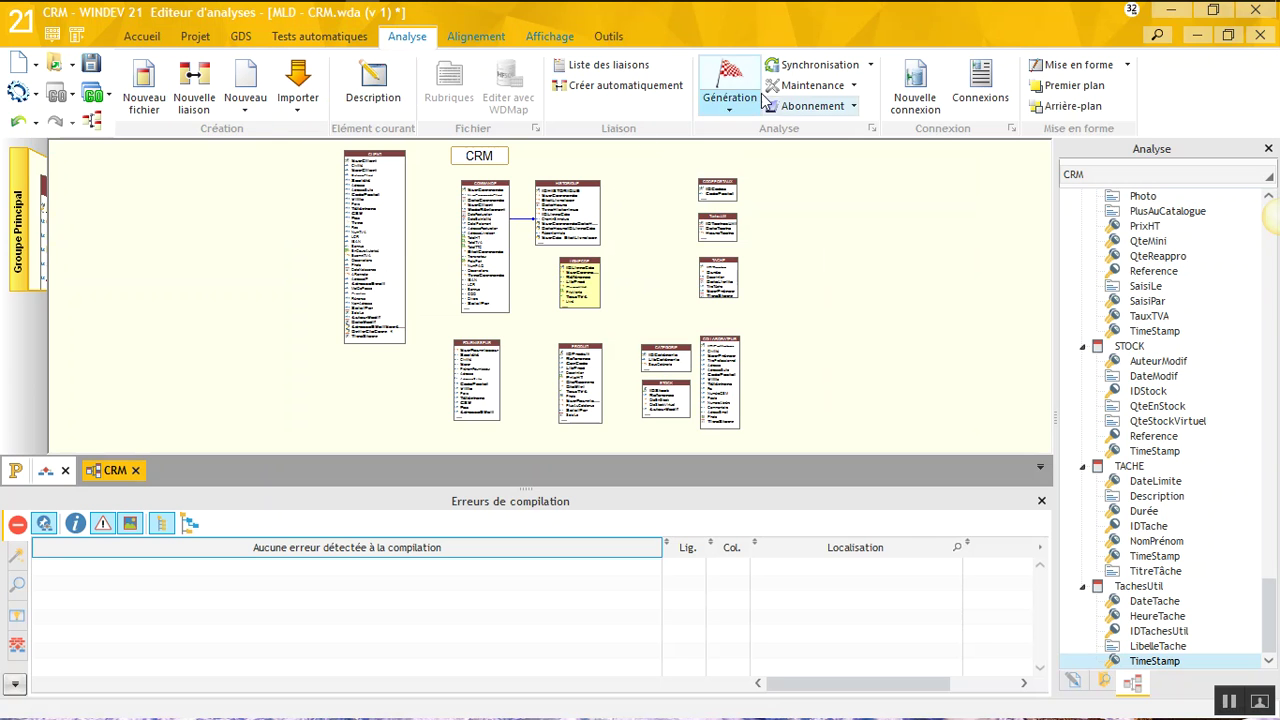
{"action": "left_click", "coordinate": [727, 85]}
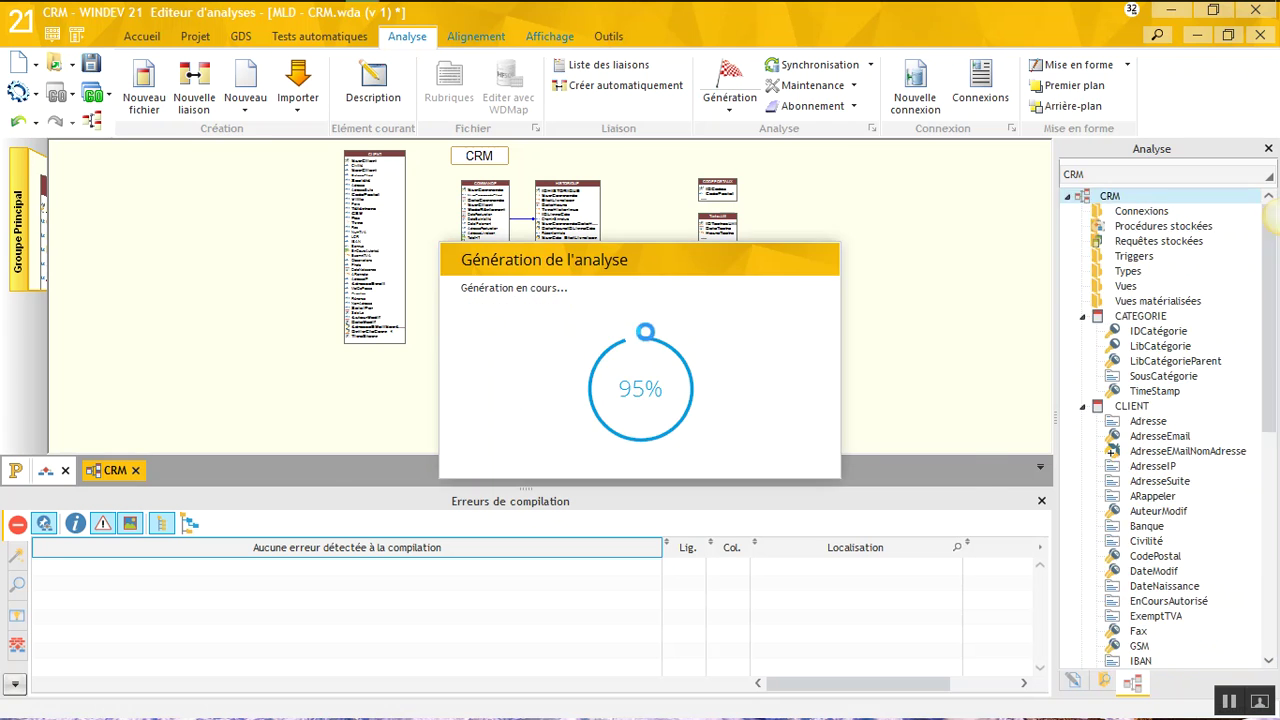
{"action": "left_click", "coordinate": [586, 427]}
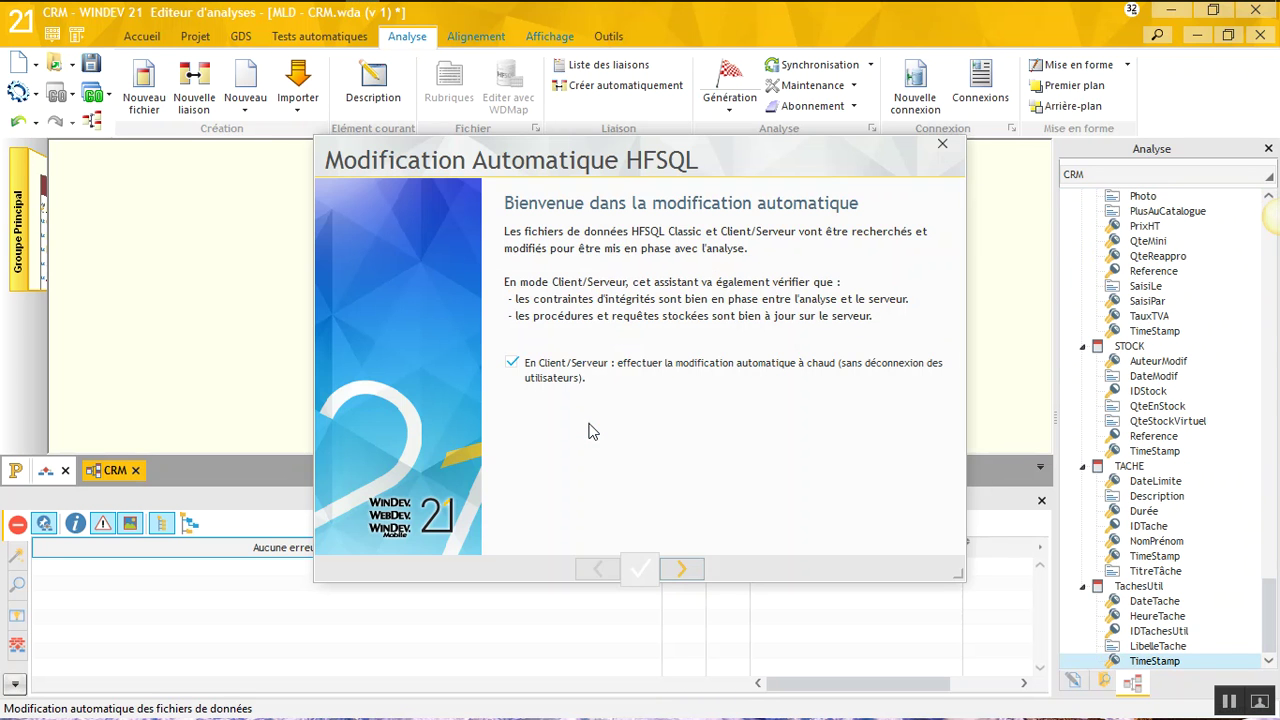
Complete the automatic modification of all listed data files in C:\Mes projets\WinDasso\Exe, without a backup or password changes.
{"action": "left_click", "coordinate": [680, 570]}
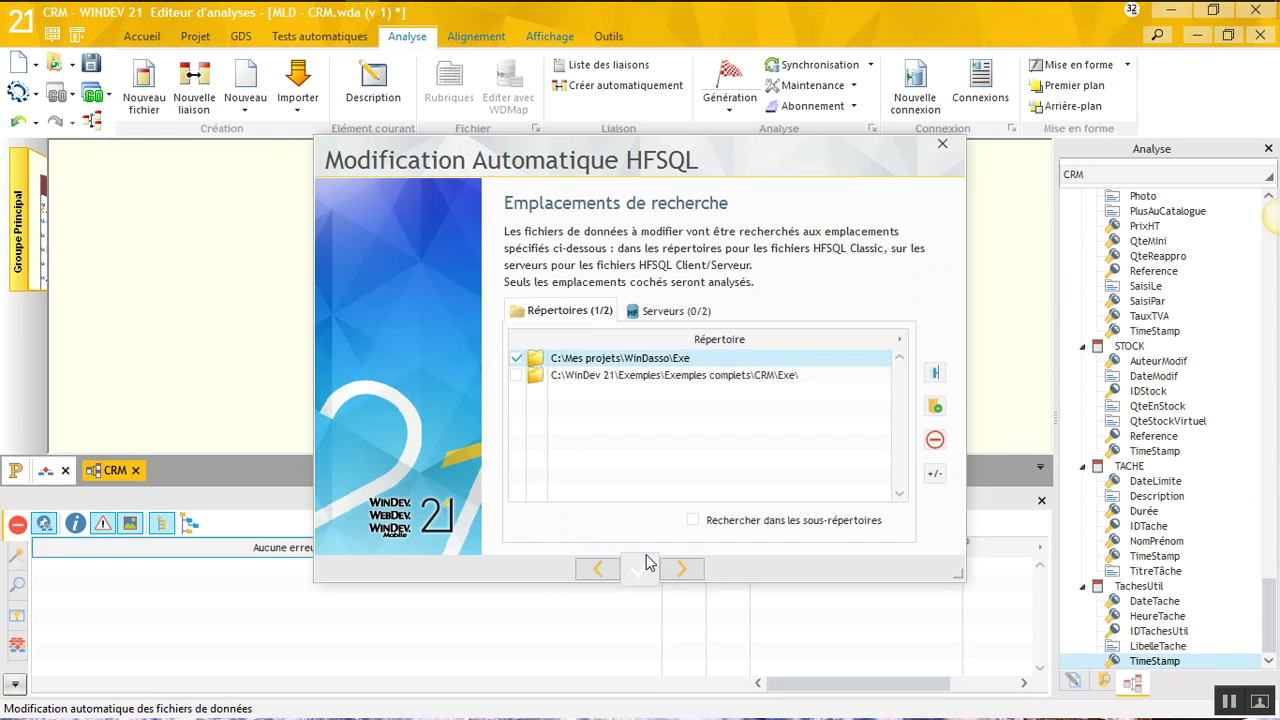
{"action": "left_click", "coordinate": [679, 570]}
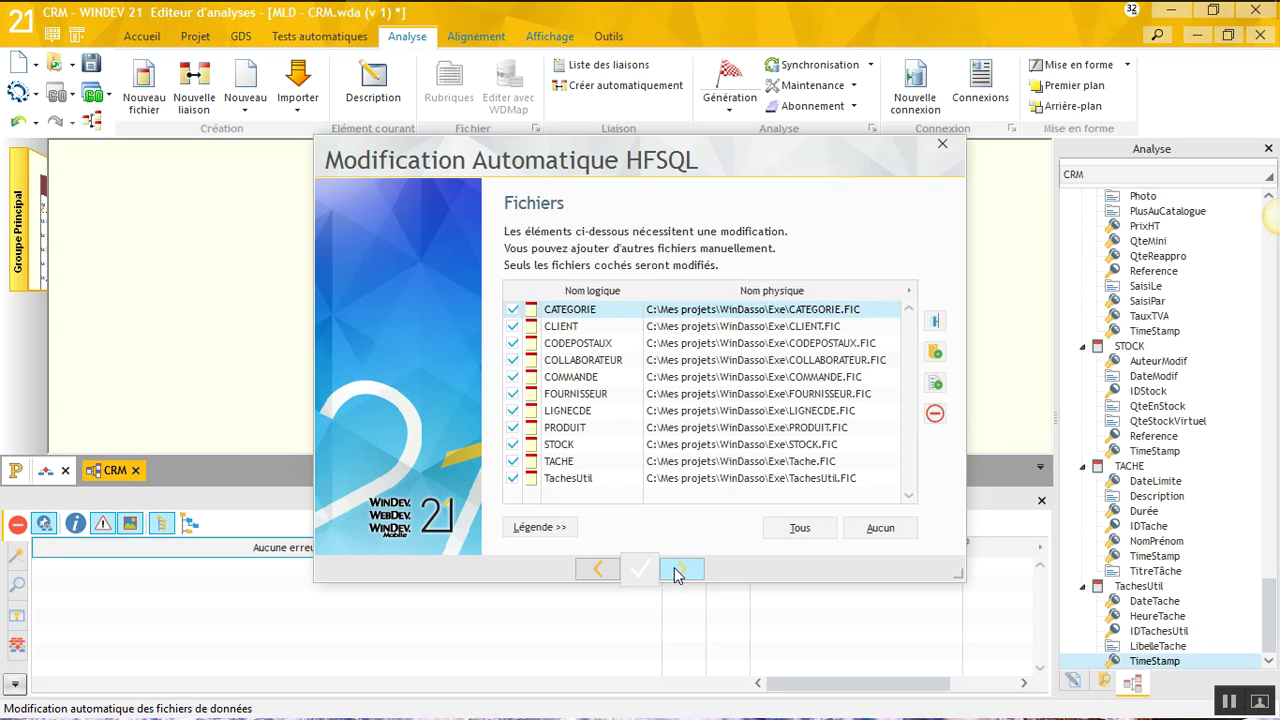
{"action": "left_click", "coordinate": [679, 571]}
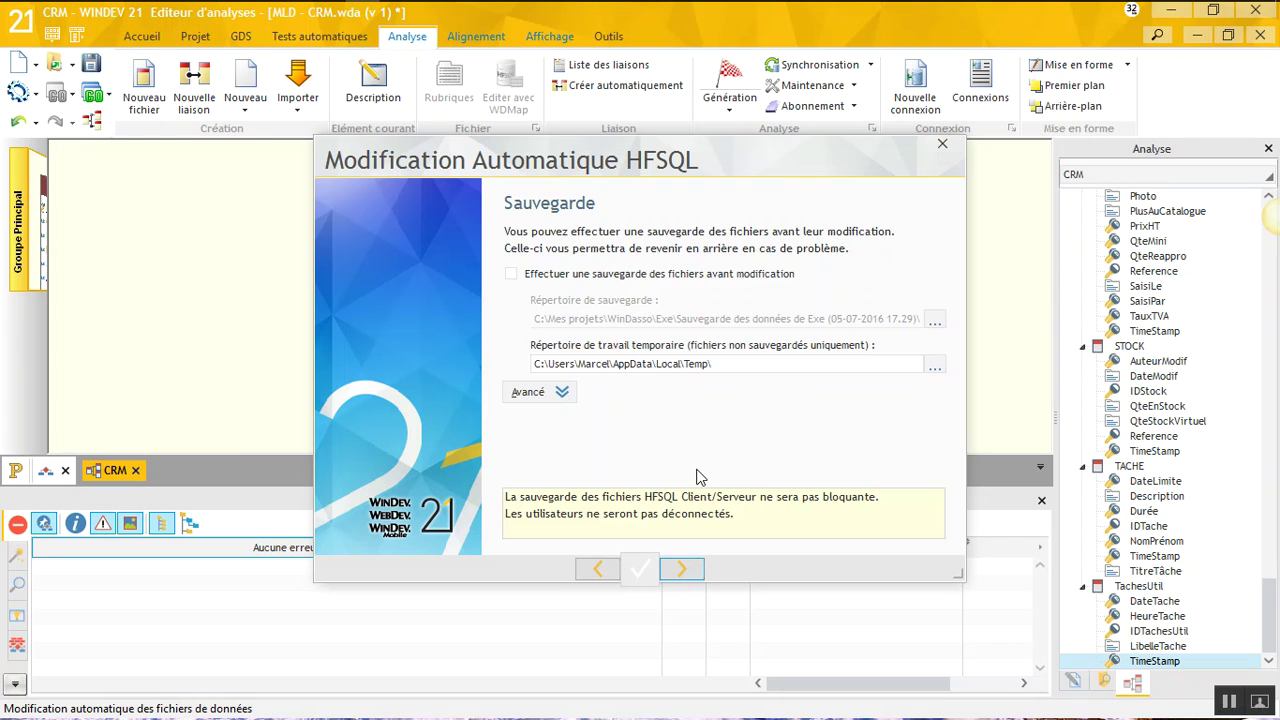
{"action": "left_click", "coordinate": [679, 569]}
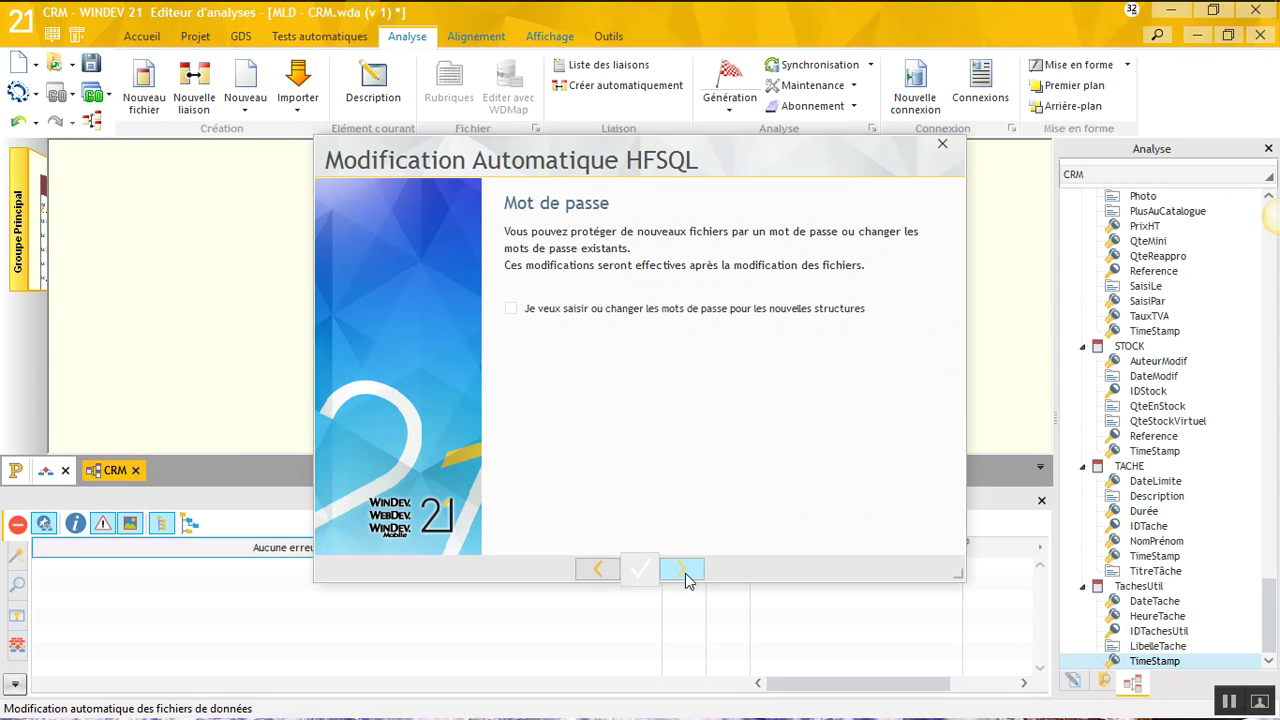
{"action": "left_click", "coordinate": [685, 570]}
{"action": "left_click", "coordinate": [685, 567]}
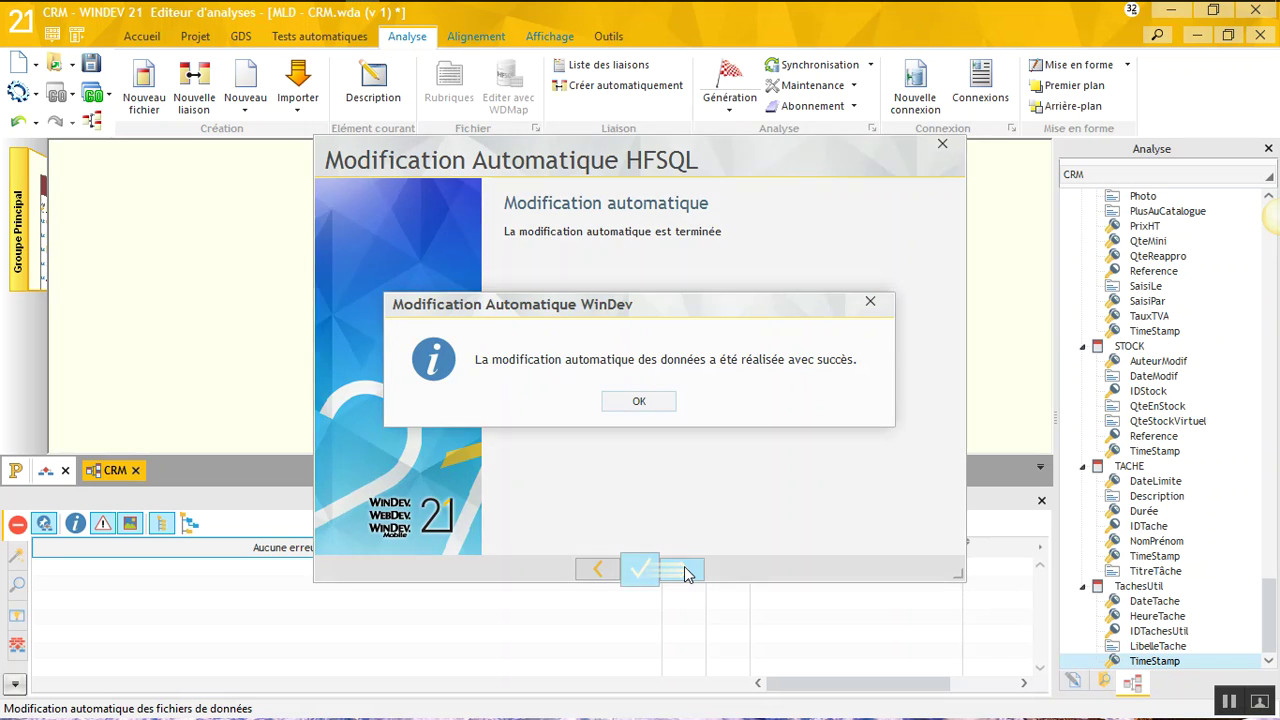
{"action": "left_click", "coordinate": [662, 402]}
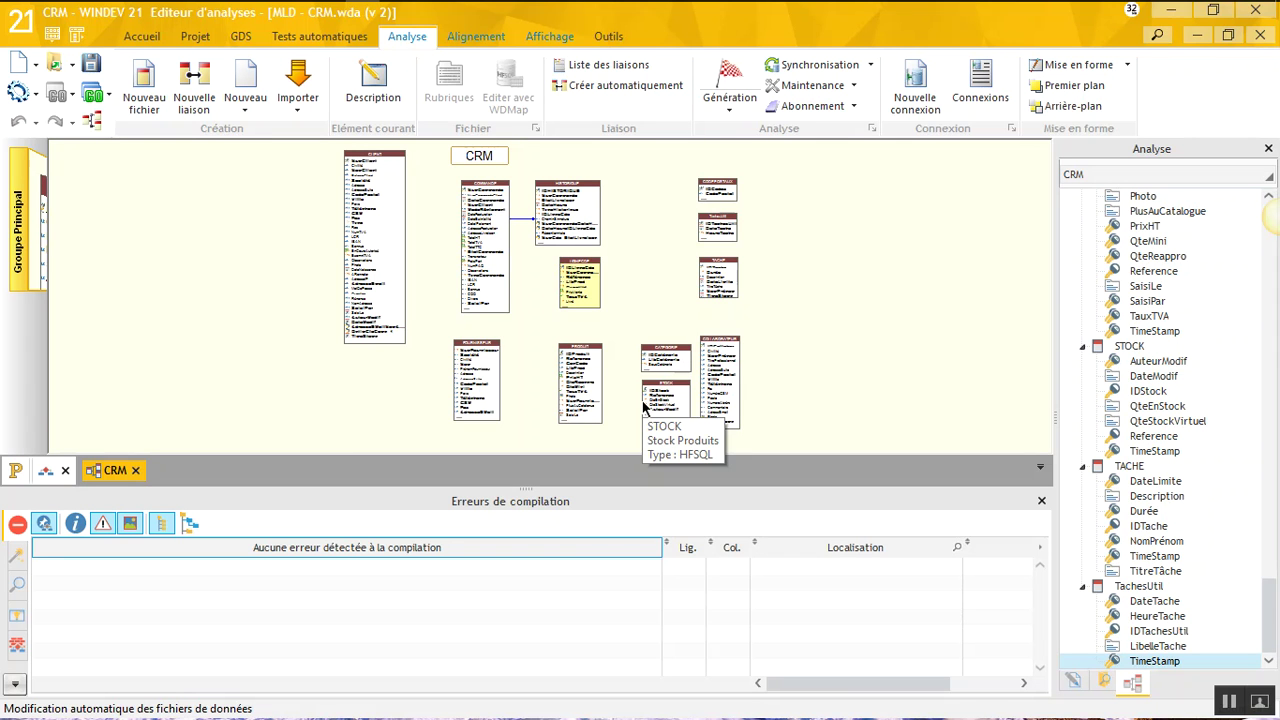
Open the CRM project's initialization code and select the ReplicInit call for review.
{"action": "left_click", "coordinate": [15, 472]}
{"action": "left_click", "coordinate": [17, 474]}
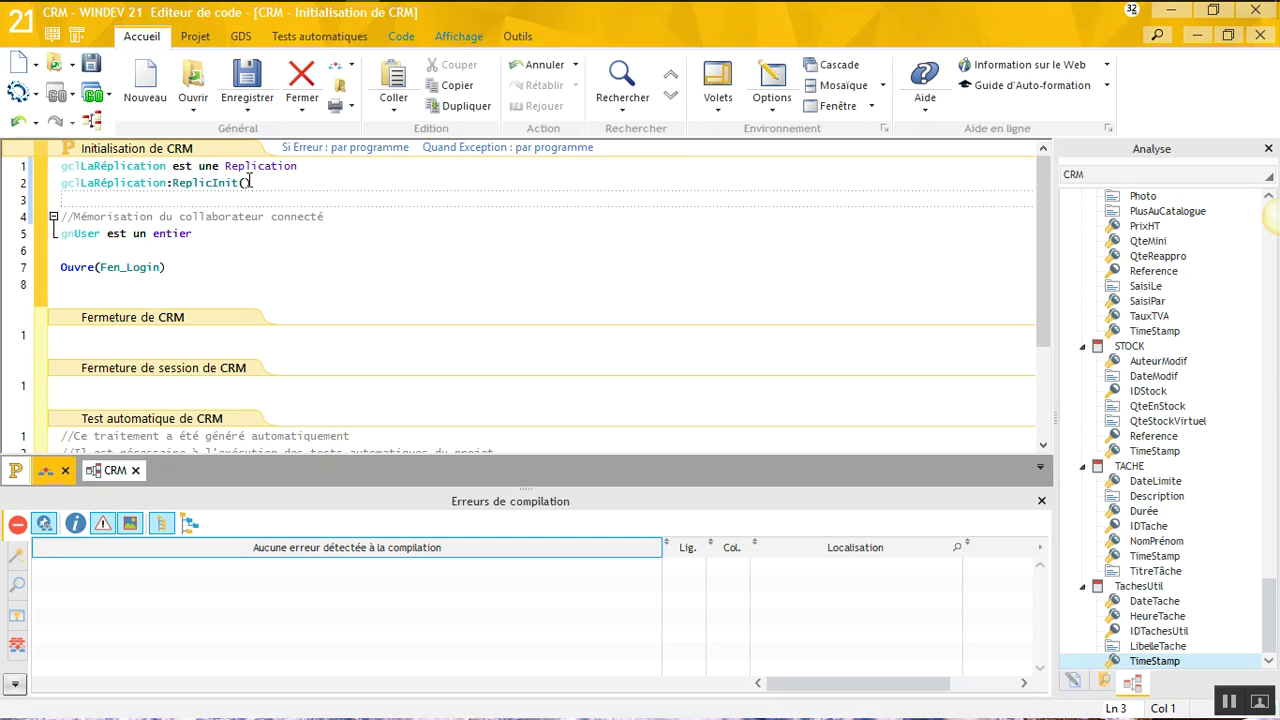
{"action": "left_click", "coordinate": [246, 183]}
{"action": "double_click", "coordinate": [211, 183]}
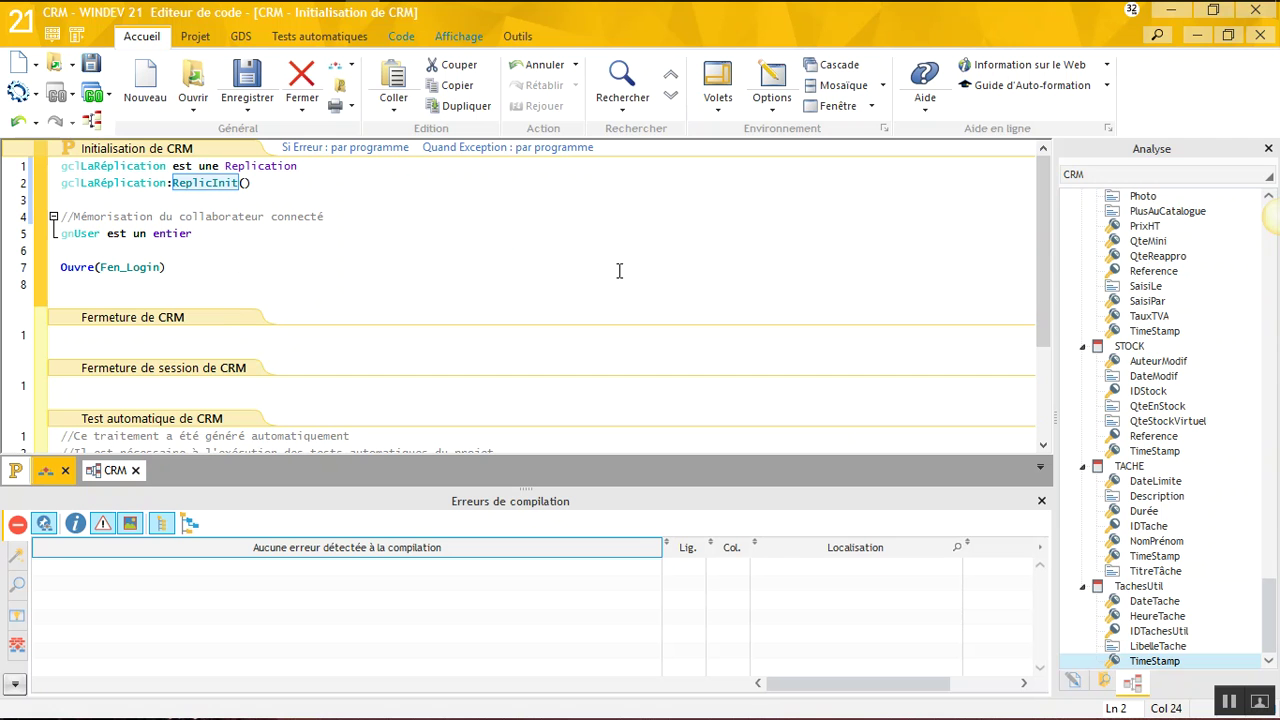
{"action": "left_click", "coordinate": [333, 15]}
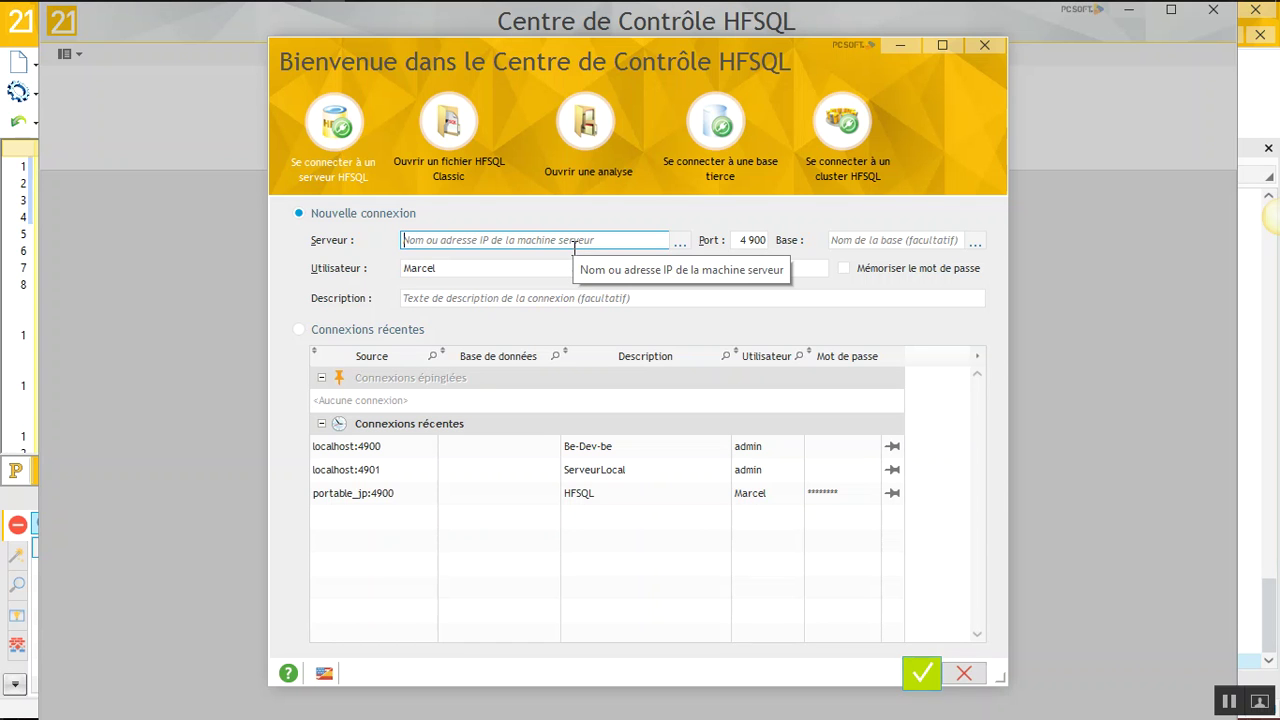
{"action": "double_click", "coordinate": [598, 470]}
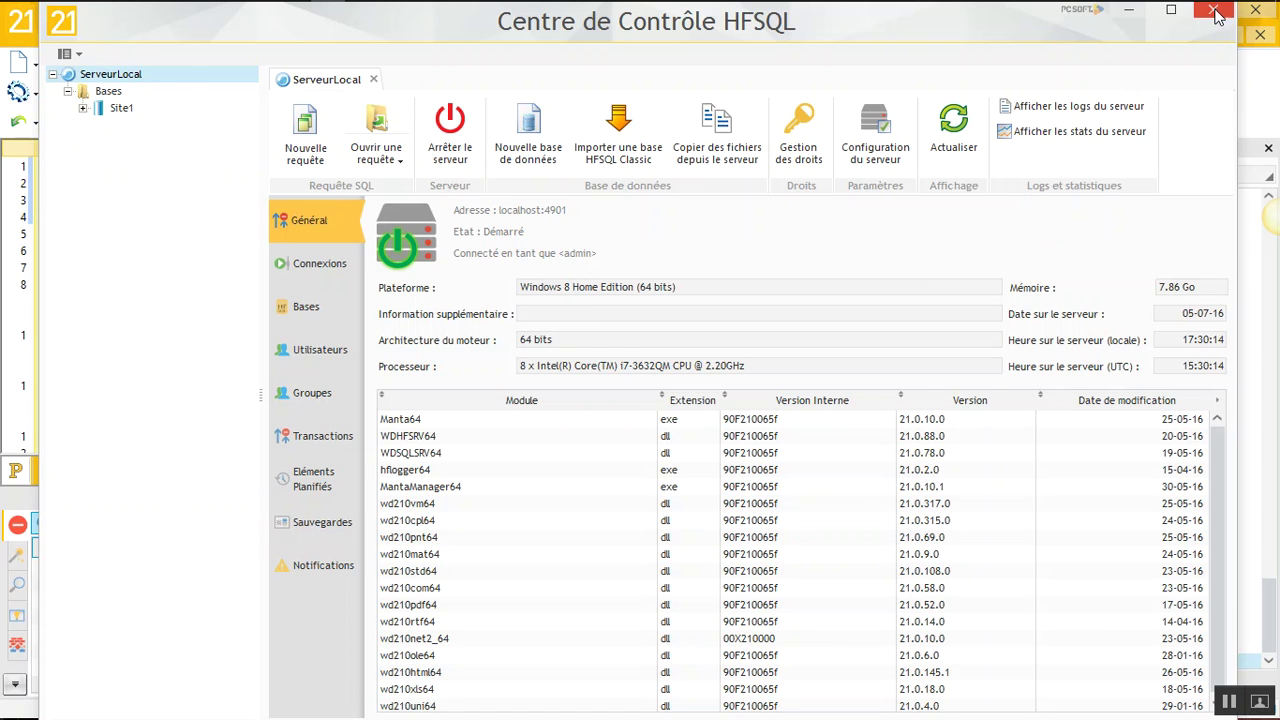
{"action": "left_click", "coordinate": [1213, 10]}
Switch to the HFSQL Control Center, connect to the Be-Dev-be server and delete its CRM database.
{"action": "mouse_move", "coordinate": [152, 1]}
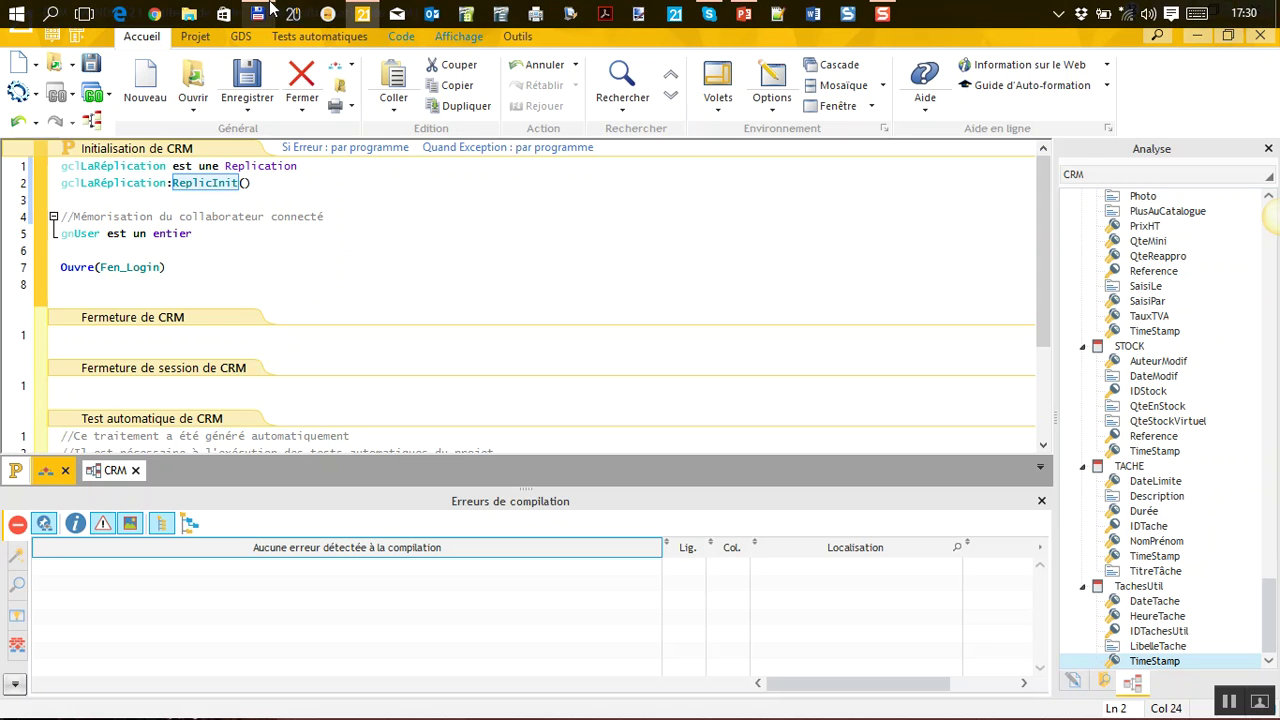
{"action": "left_click", "coordinate": [324, 13]}
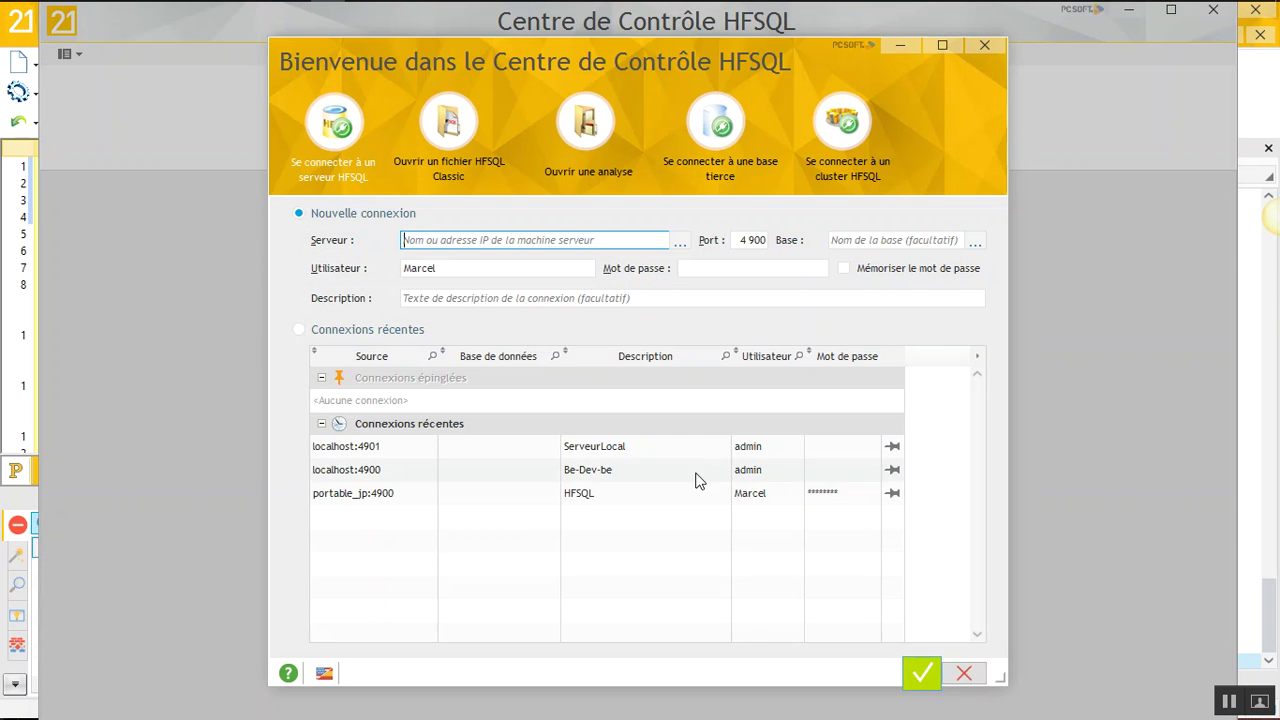
{"action": "double_click", "coordinate": [599, 470]}
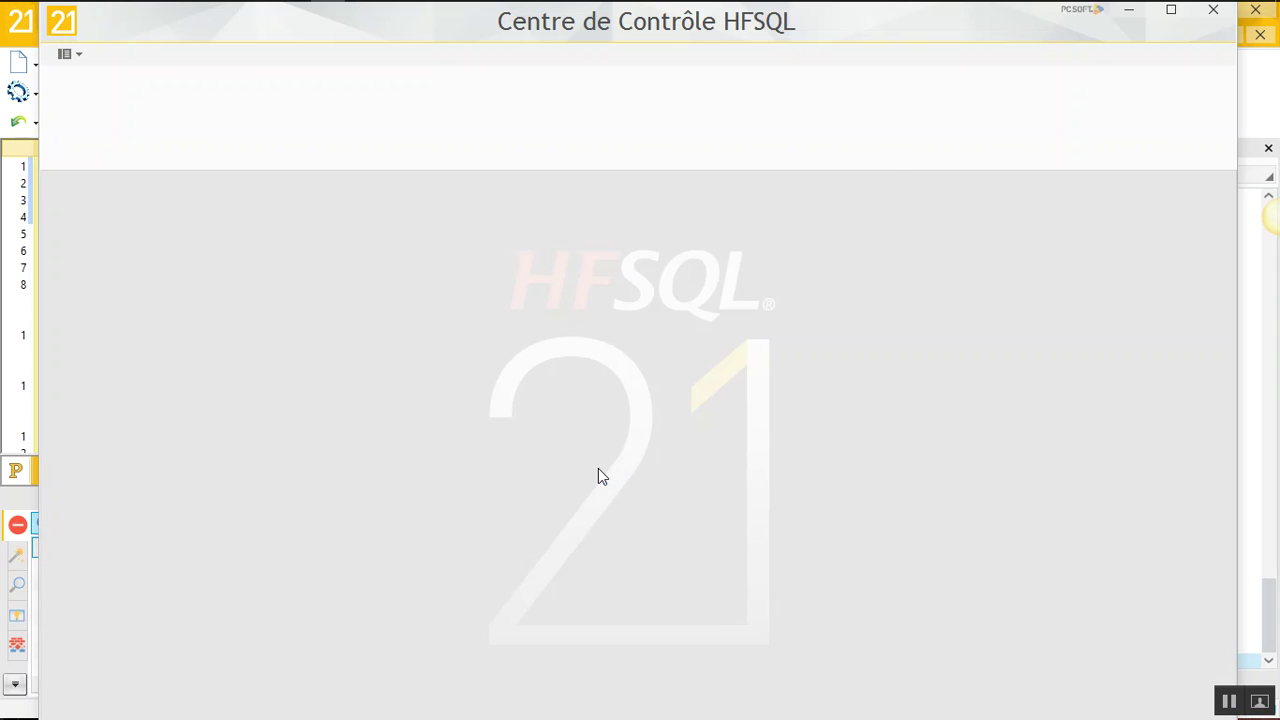
{"action": "left_click", "coordinate": [116, 110]}
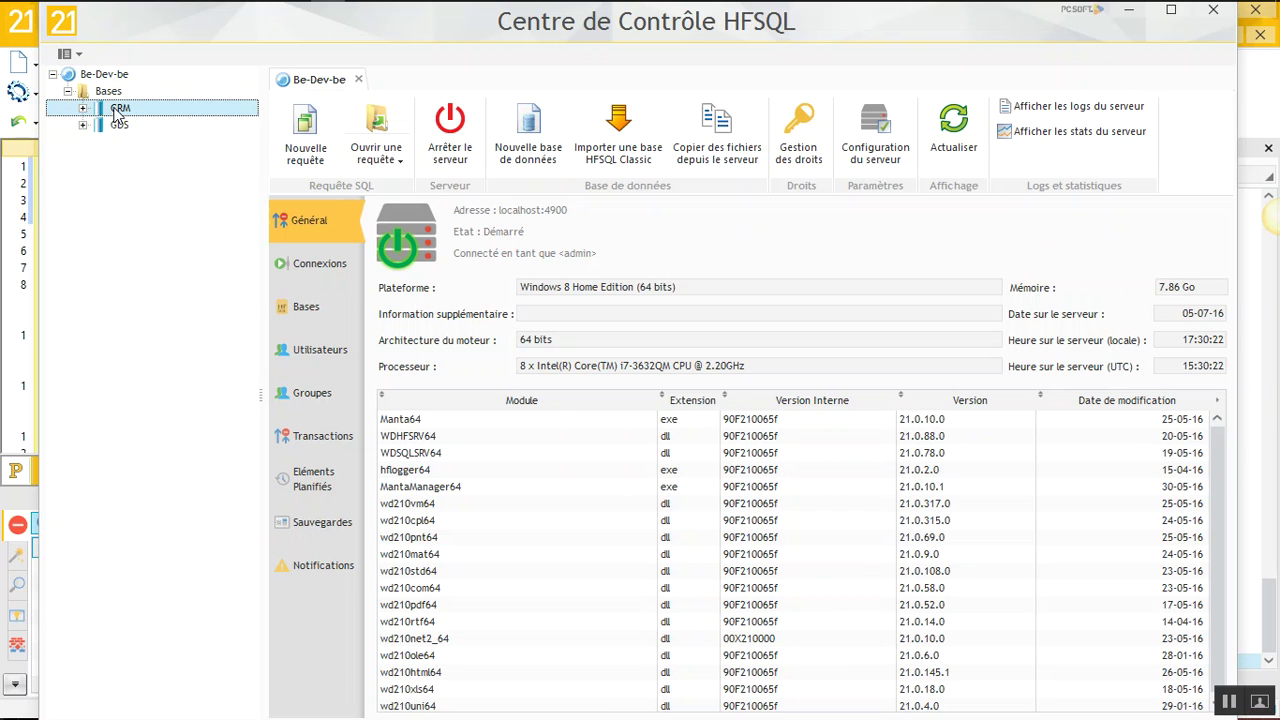
{"action": "right_click", "coordinate": [117, 112]}
{"action": "left_click", "coordinate": [172, 254]}
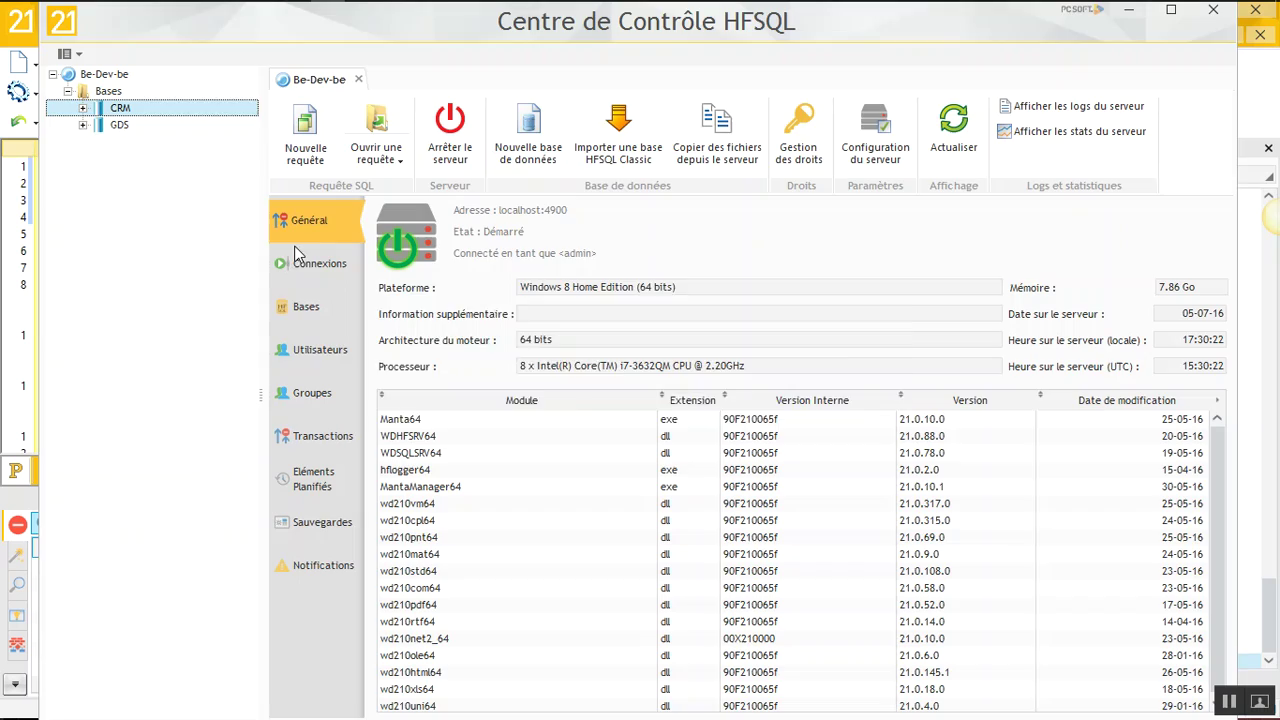
{"action": "left_click", "coordinate": [600, 400]}
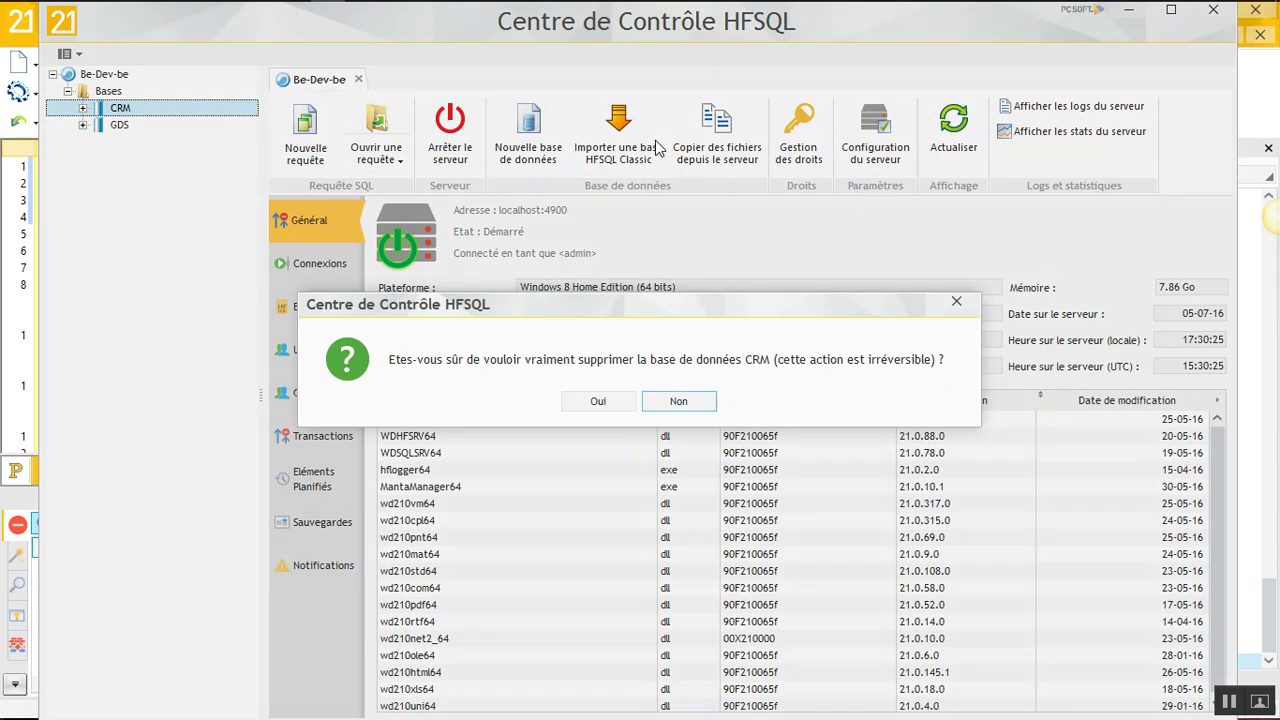
{"action": "left_click", "coordinate": [605, 401]}
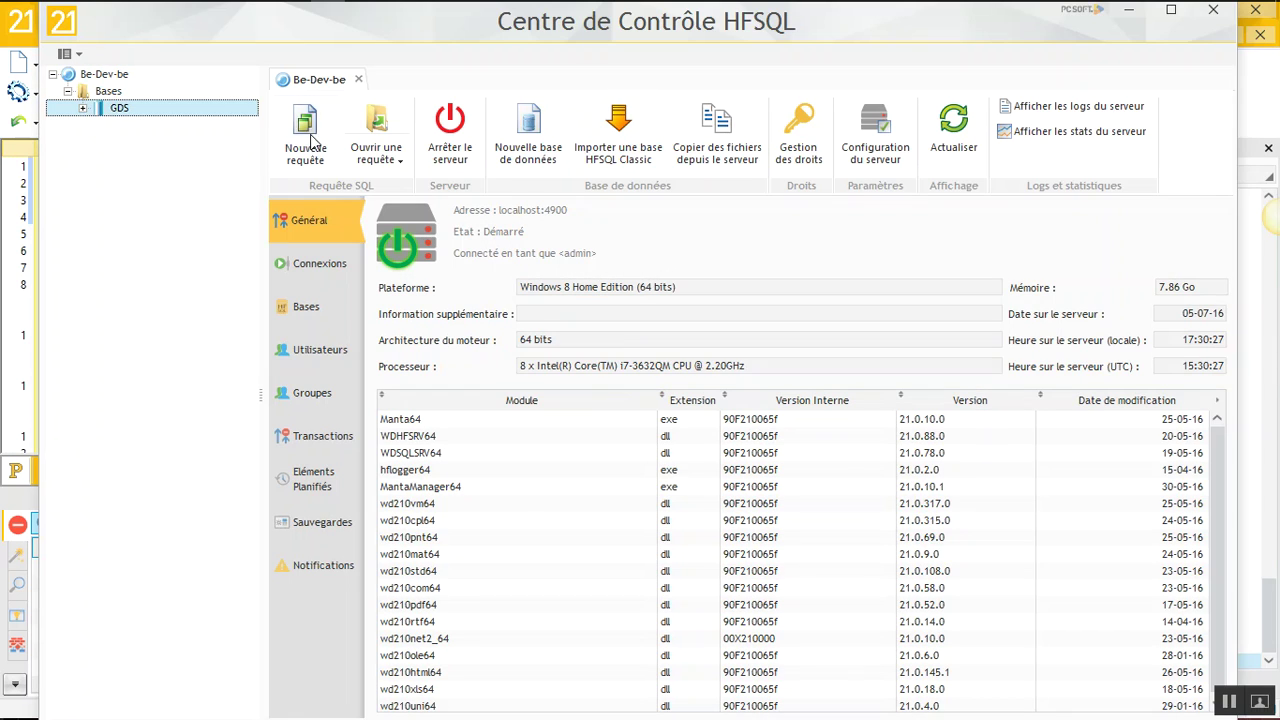
Set up an HFSQL Classic import from C:\Mes projets\WinDasso\Exe\ into a new destination database named CRM.
{"action": "left_click", "coordinate": [618, 125]}
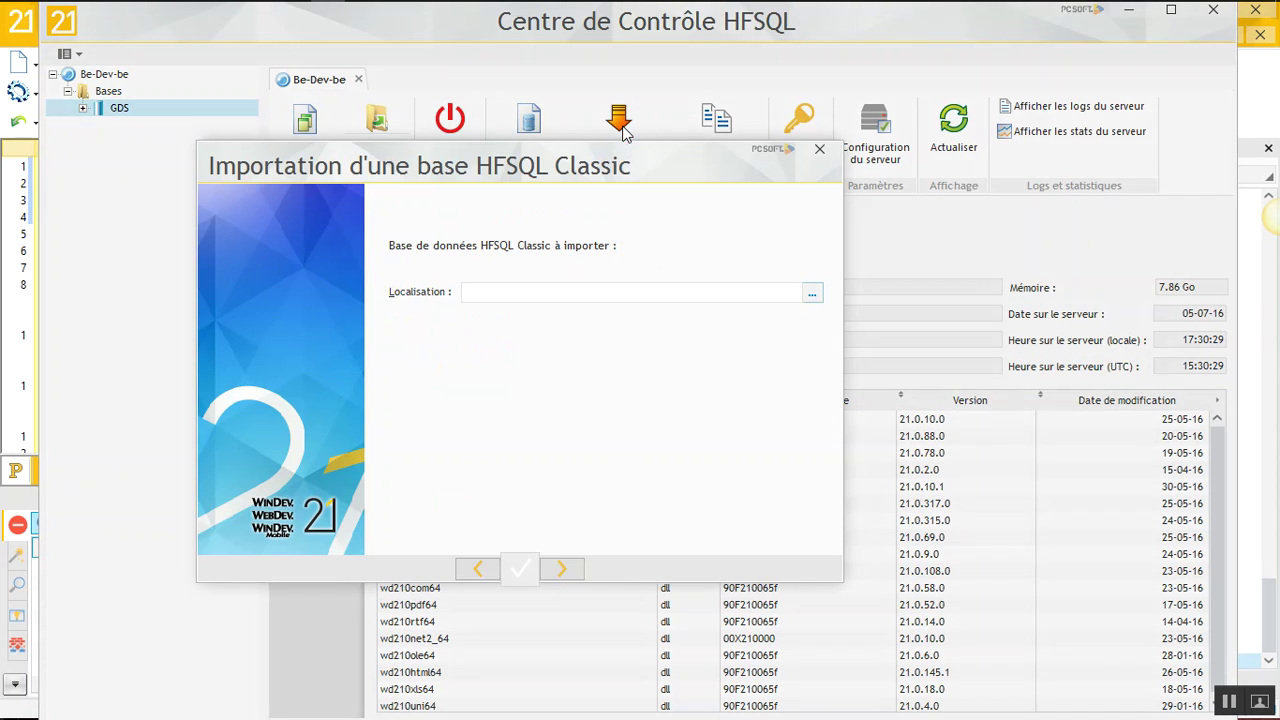
{"action": "left_click", "coordinate": [812, 294]}
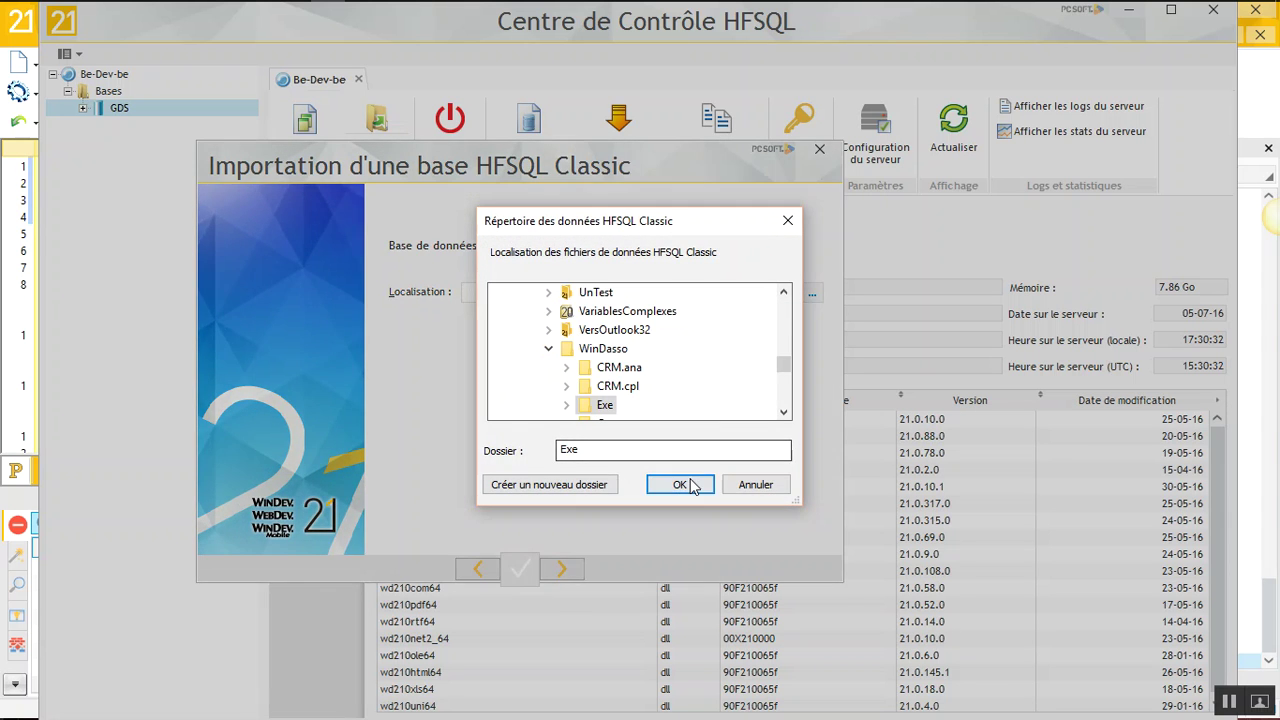
{"action": "left_click", "coordinate": [652, 482]}
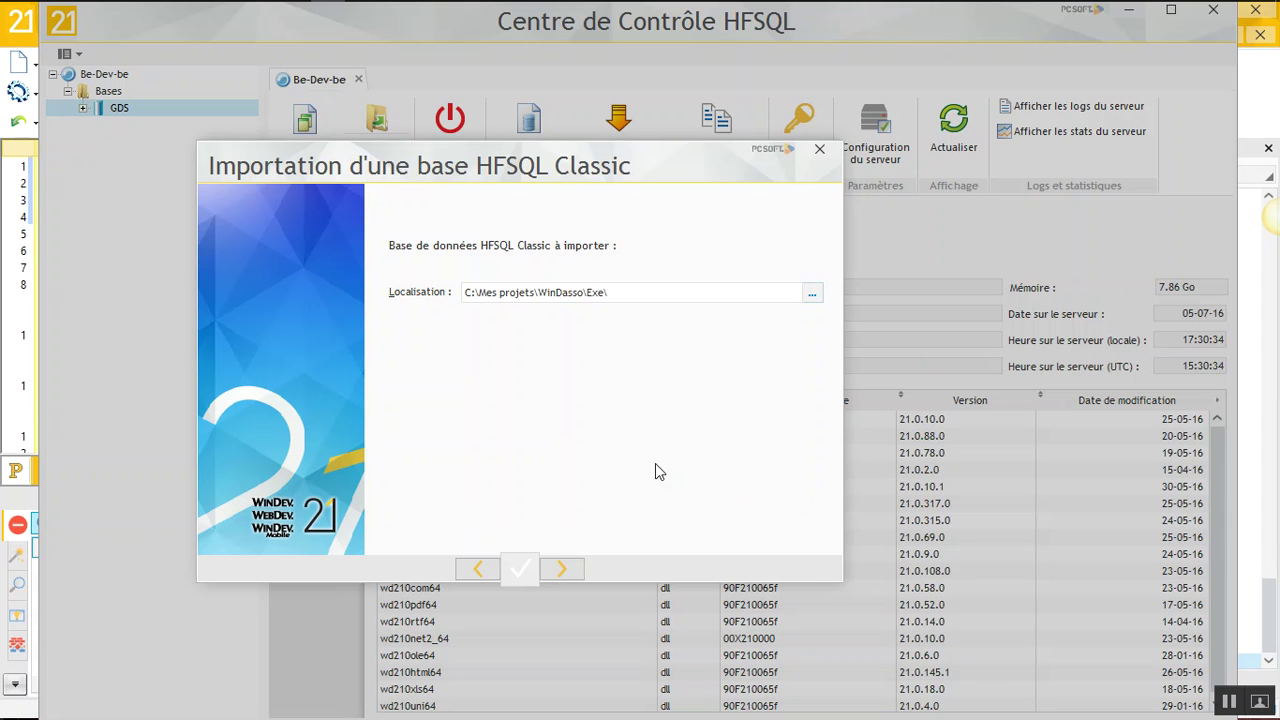
{"action": "left_click", "coordinate": [560, 569]}
{"action": "left_click", "coordinate": [760, 263]}
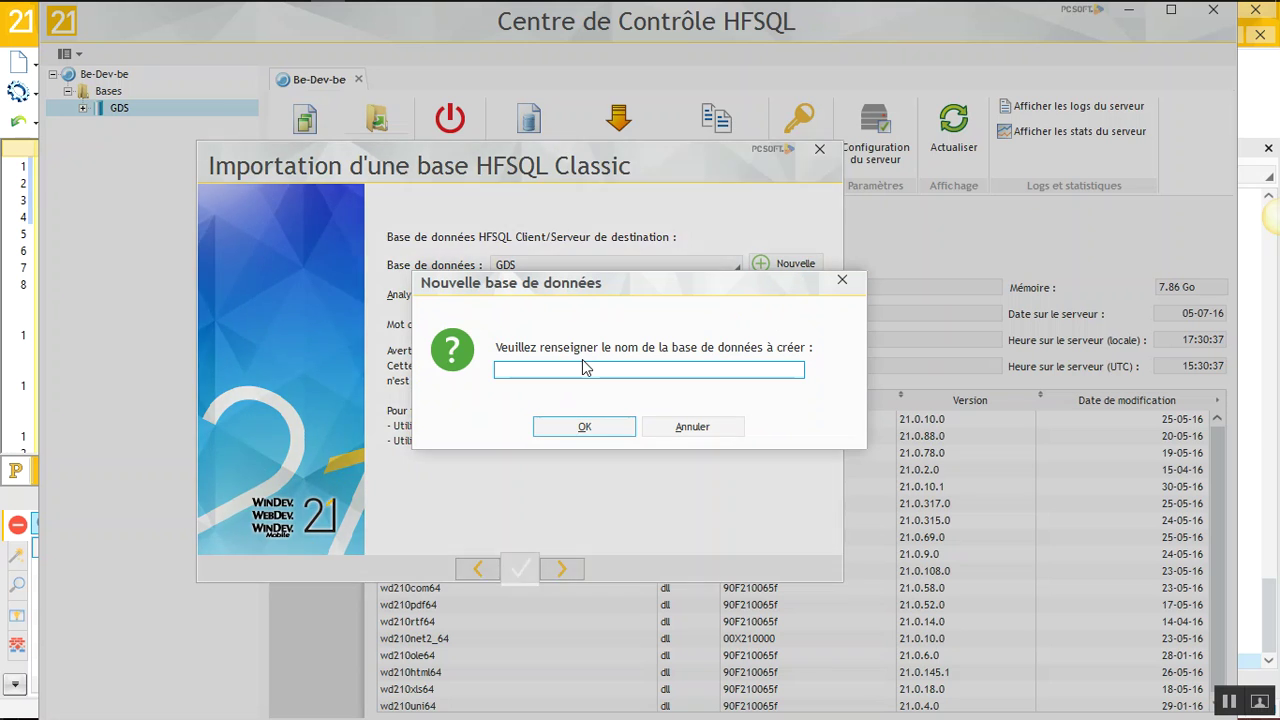
{"action": "type", "text": "CRM"}
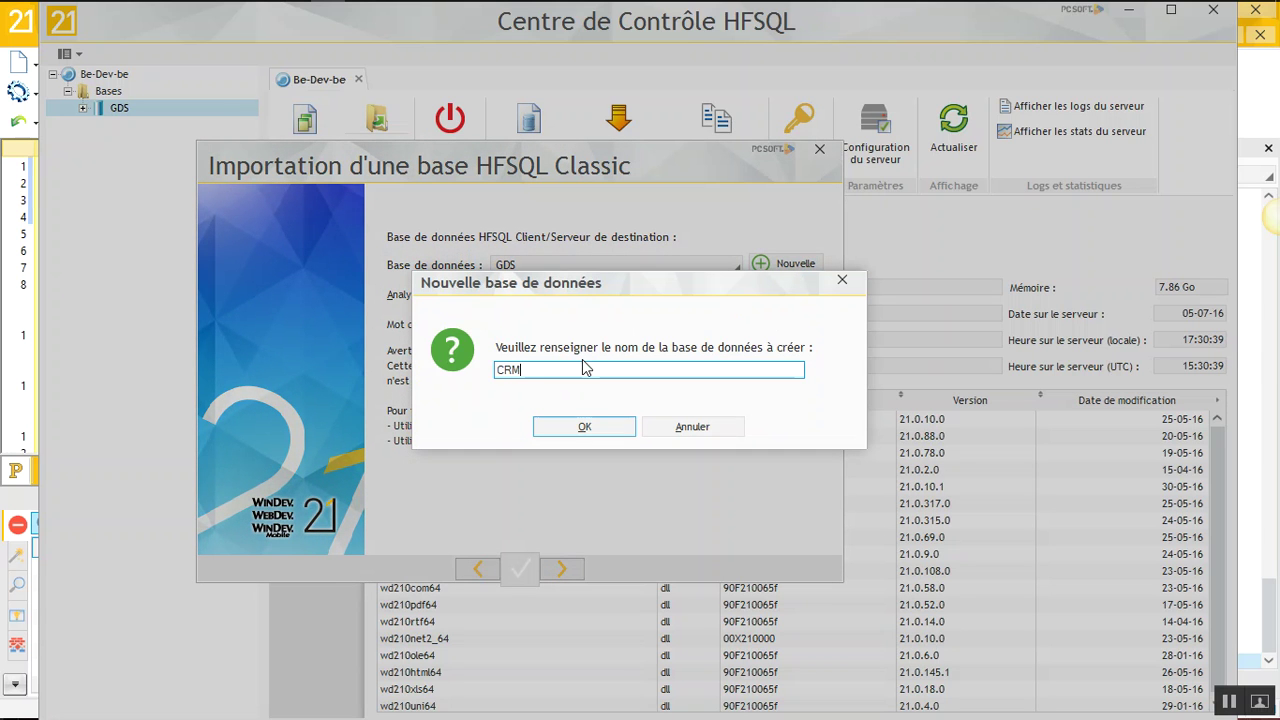
{"action": "left_click", "coordinate": [575, 428]}
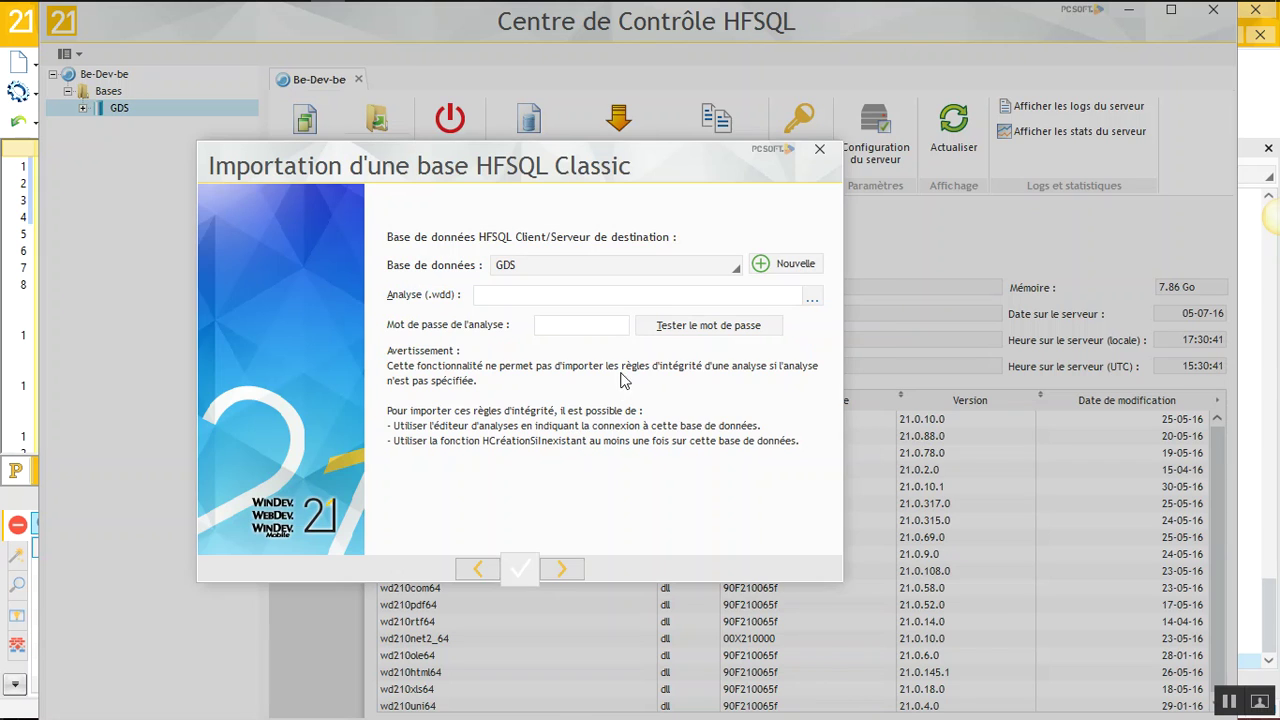
Choose C:\Mes projets\WinDasso\CRM.wdd as the analysis and run the import into the CRM database.
{"action": "left_click", "coordinate": [812, 296]}
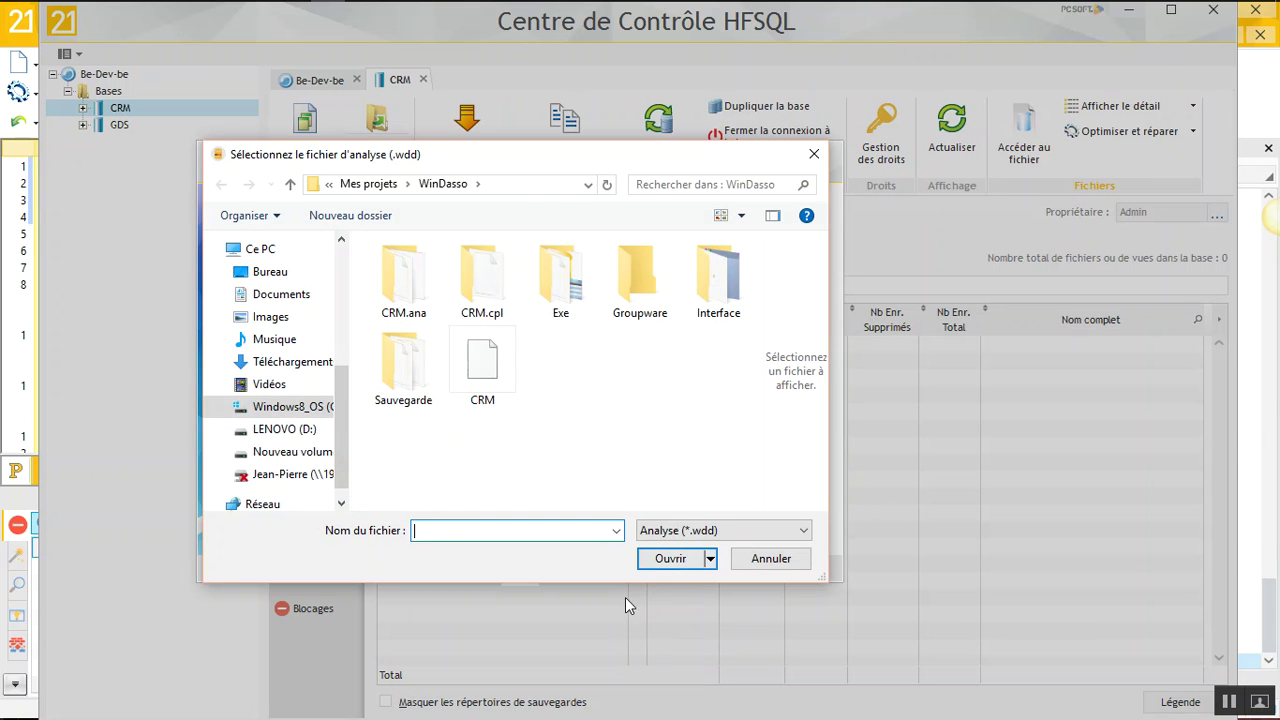
{"action": "left_click", "coordinate": [510, 376]}
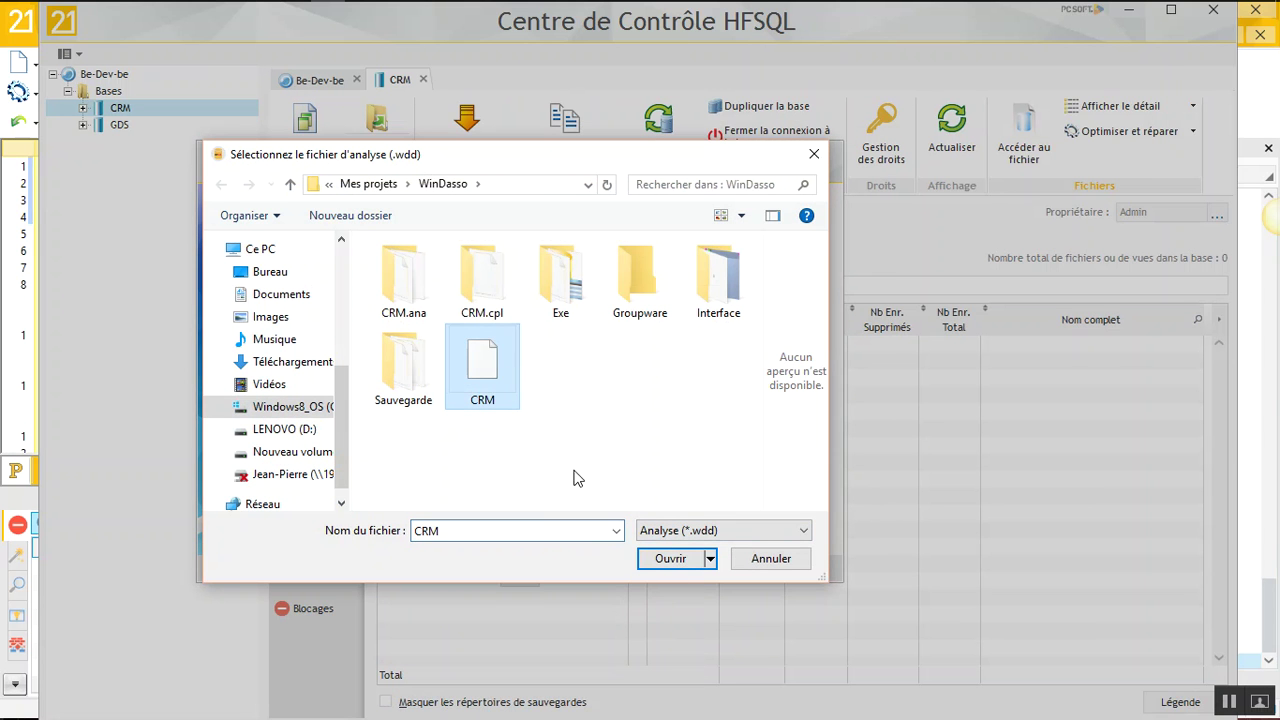
{"action": "left_click", "coordinate": [651, 558]}
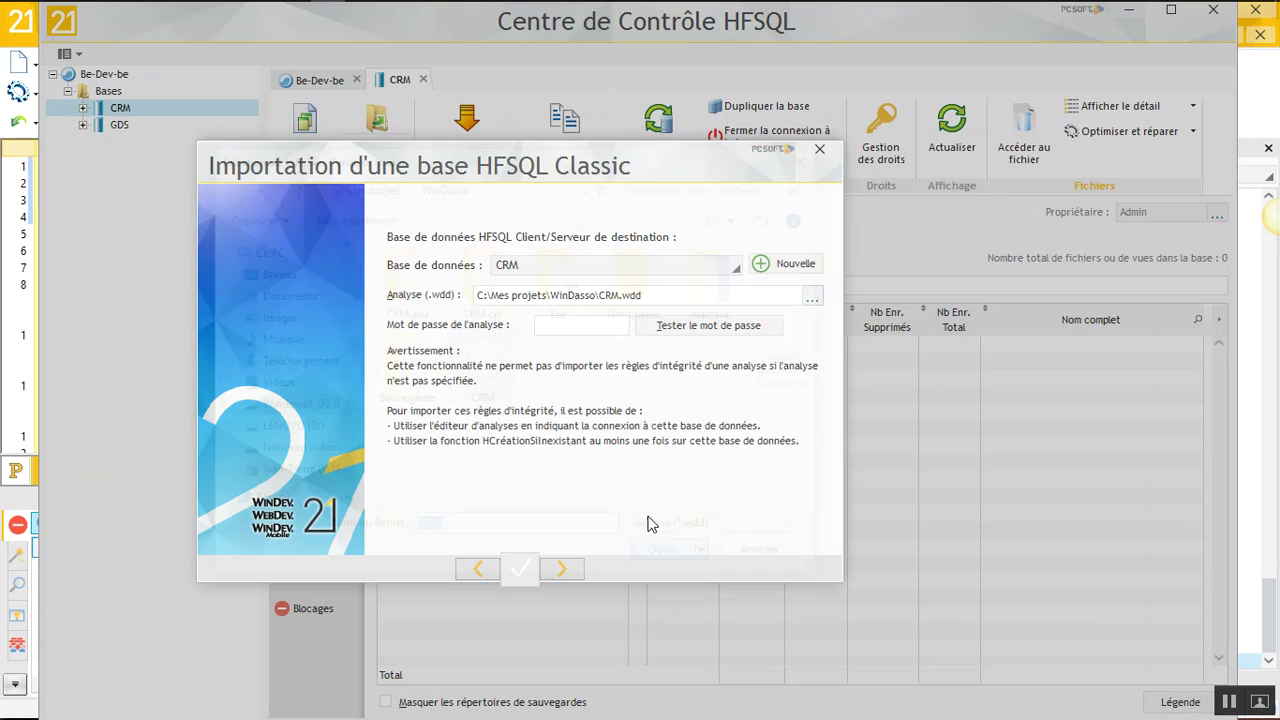
{"action": "left_click", "coordinate": [560, 568]}
{"action": "left_click", "coordinate": [560, 568]}
{"action": "left_click", "coordinate": [560, 568]}
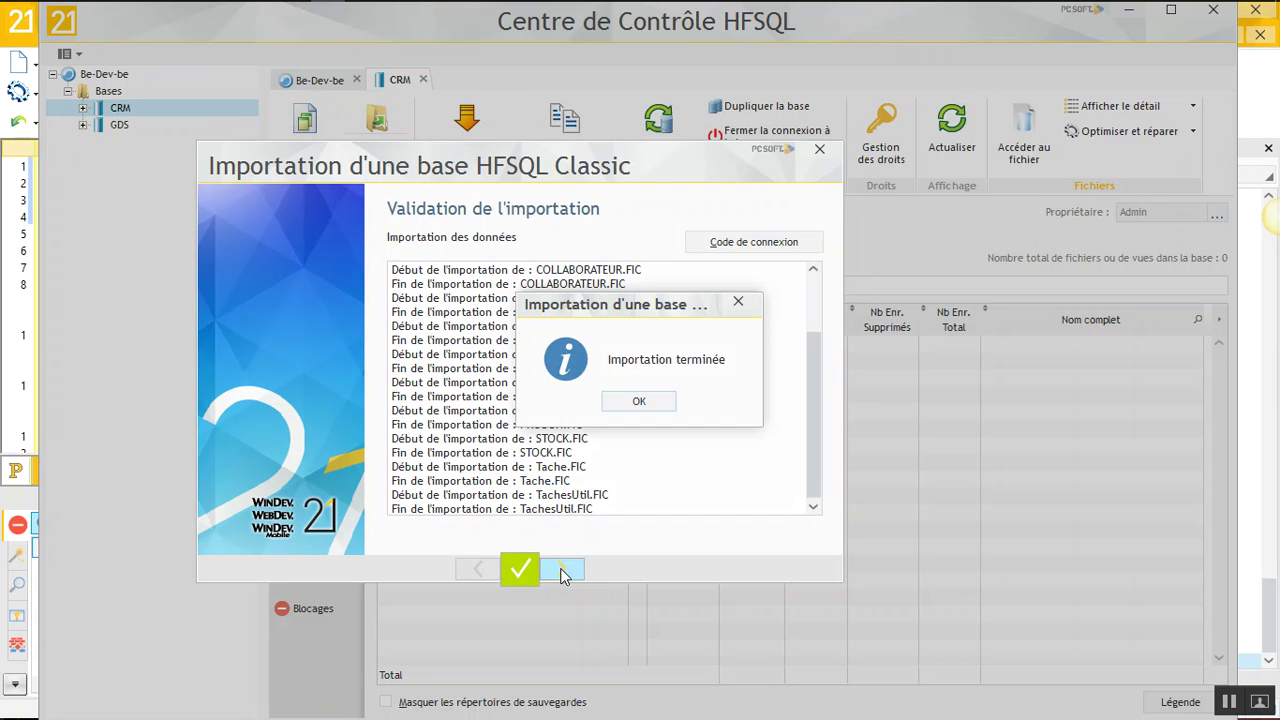
{"action": "left_click", "coordinate": [657, 402]}
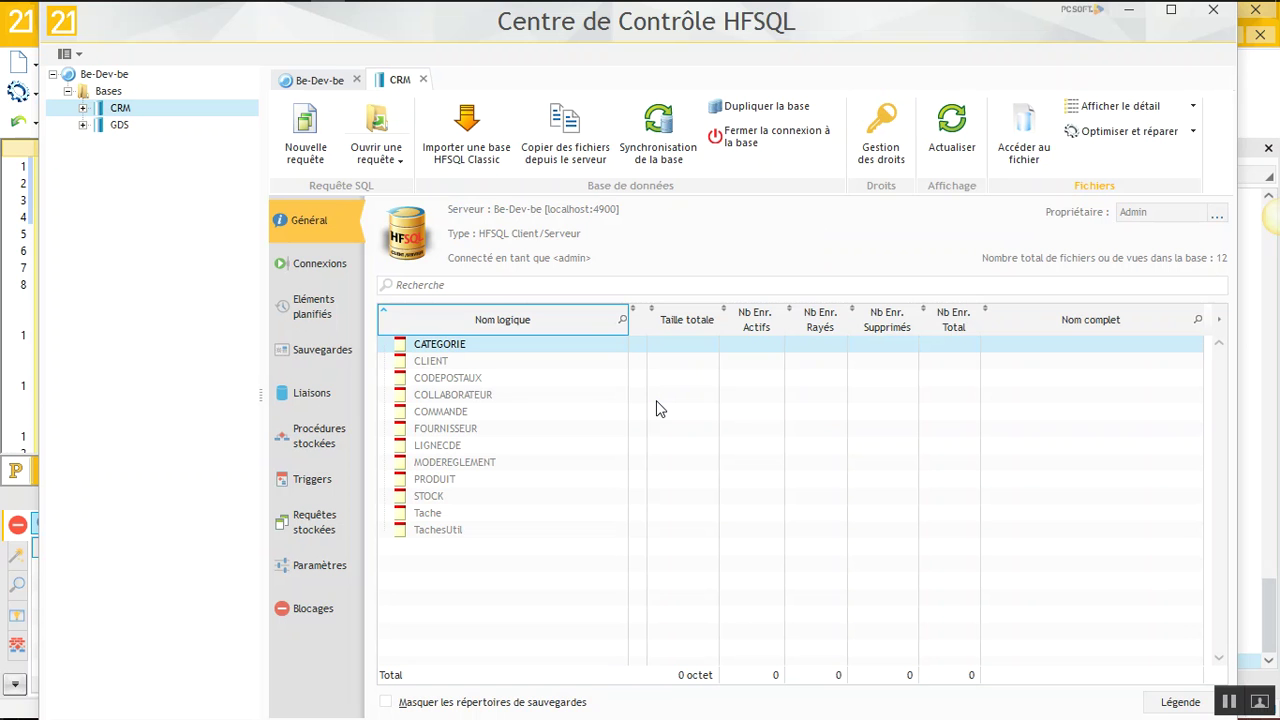
Examine the CLIENT file's records in the imported CRM database and close the HFSQL Control Center.
{"action": "left_click", "coordinate": [458, 362]}
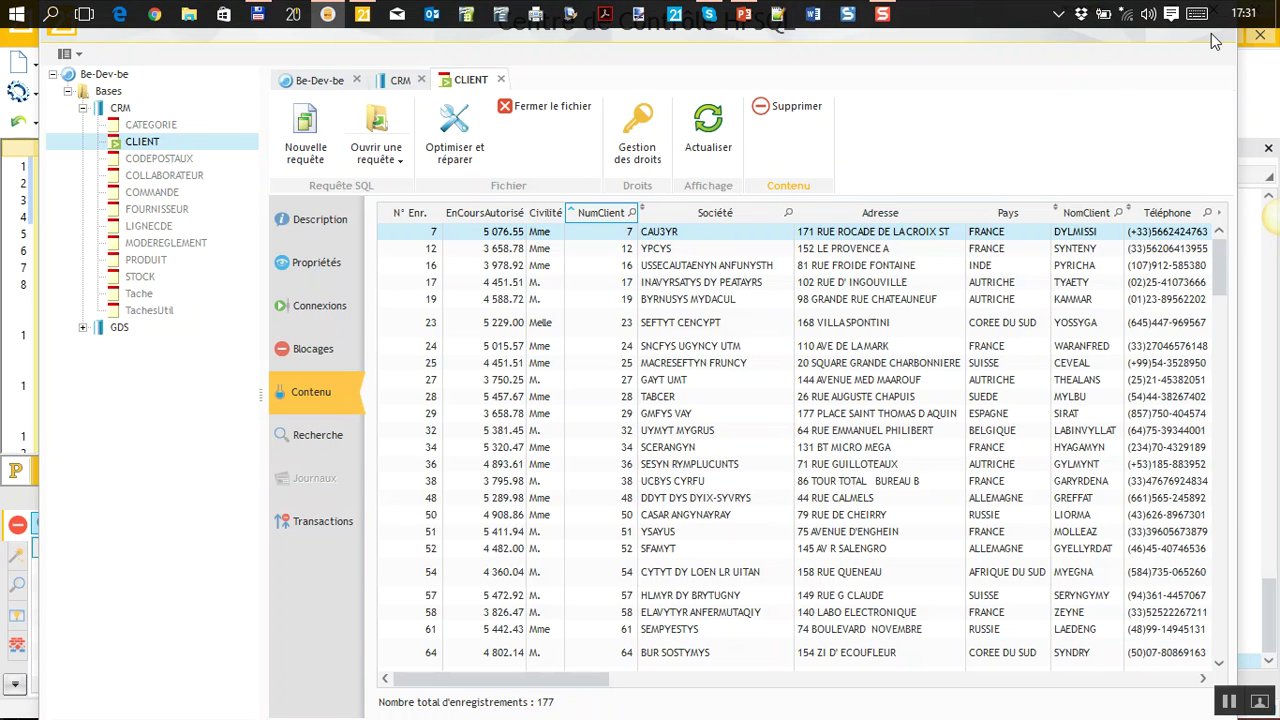
{"action": "left_click", "coordinate": [1215, 11]}
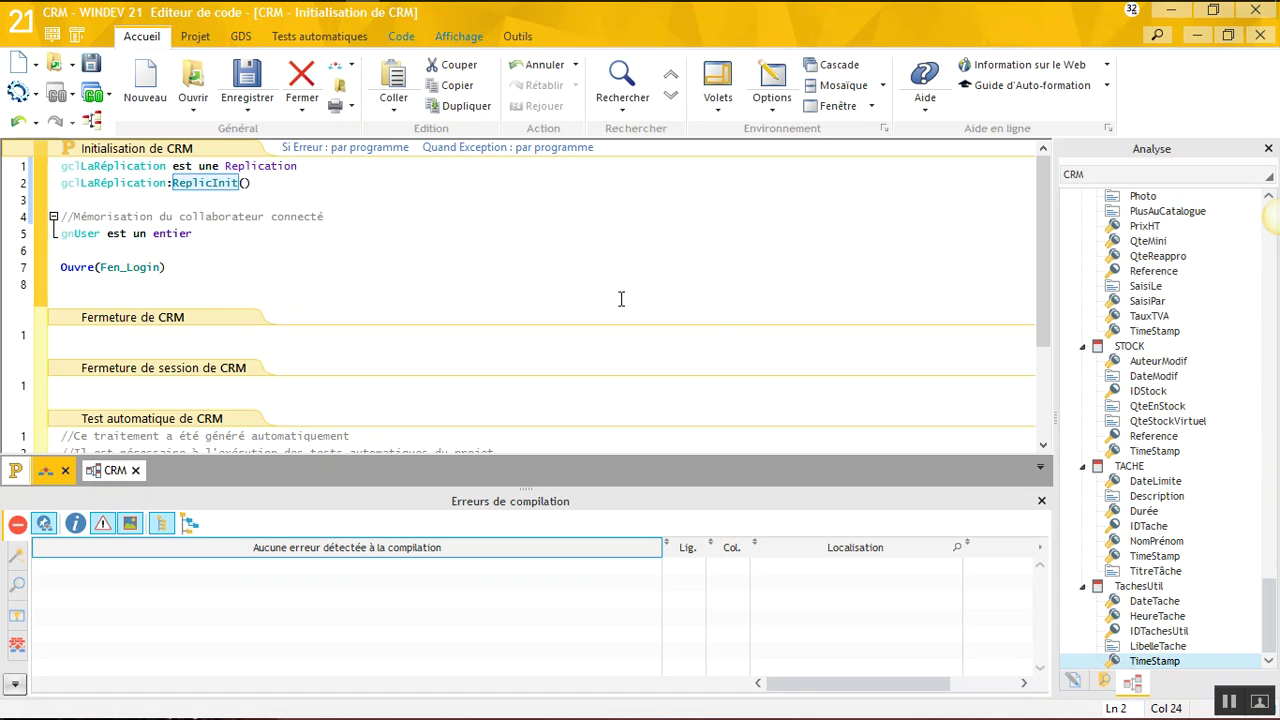
Run the CRM project in test mode and read the generated DiagnosticAnalyse.txt report.
{"action": "left_click", "coordinate": [94, 98]}
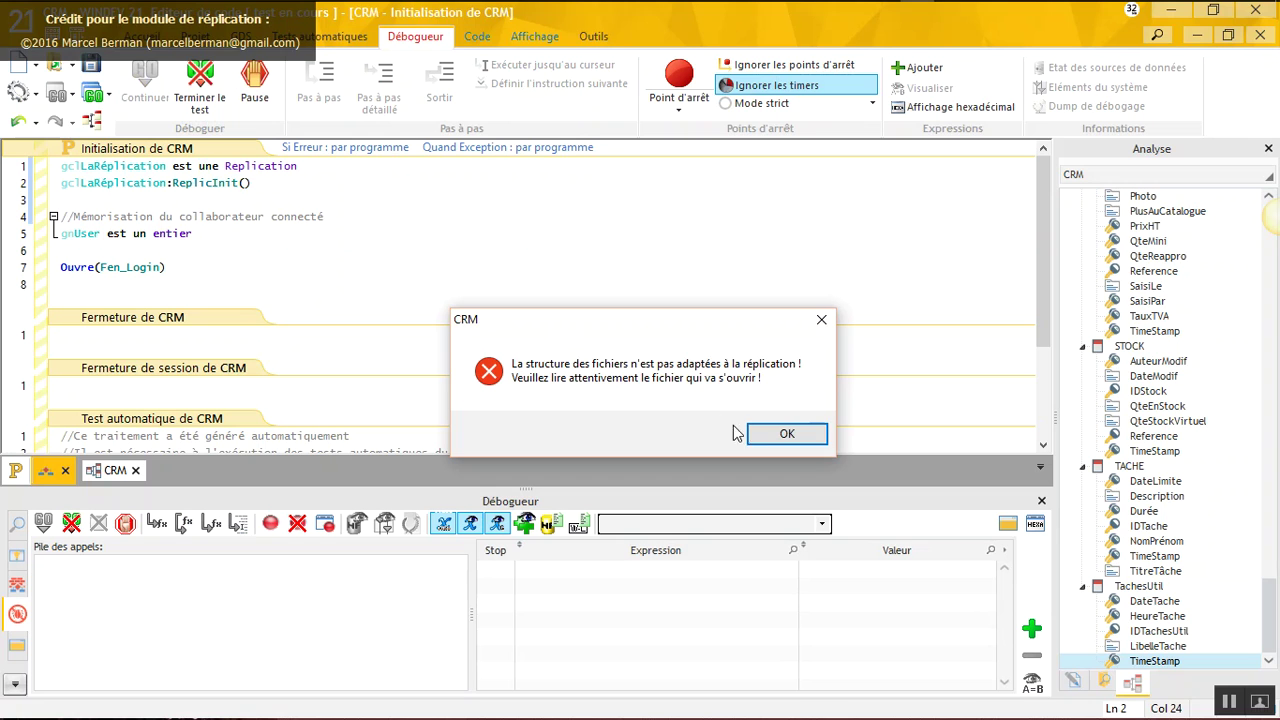
{"action": "left_click", "coordinate": [781, 433]}
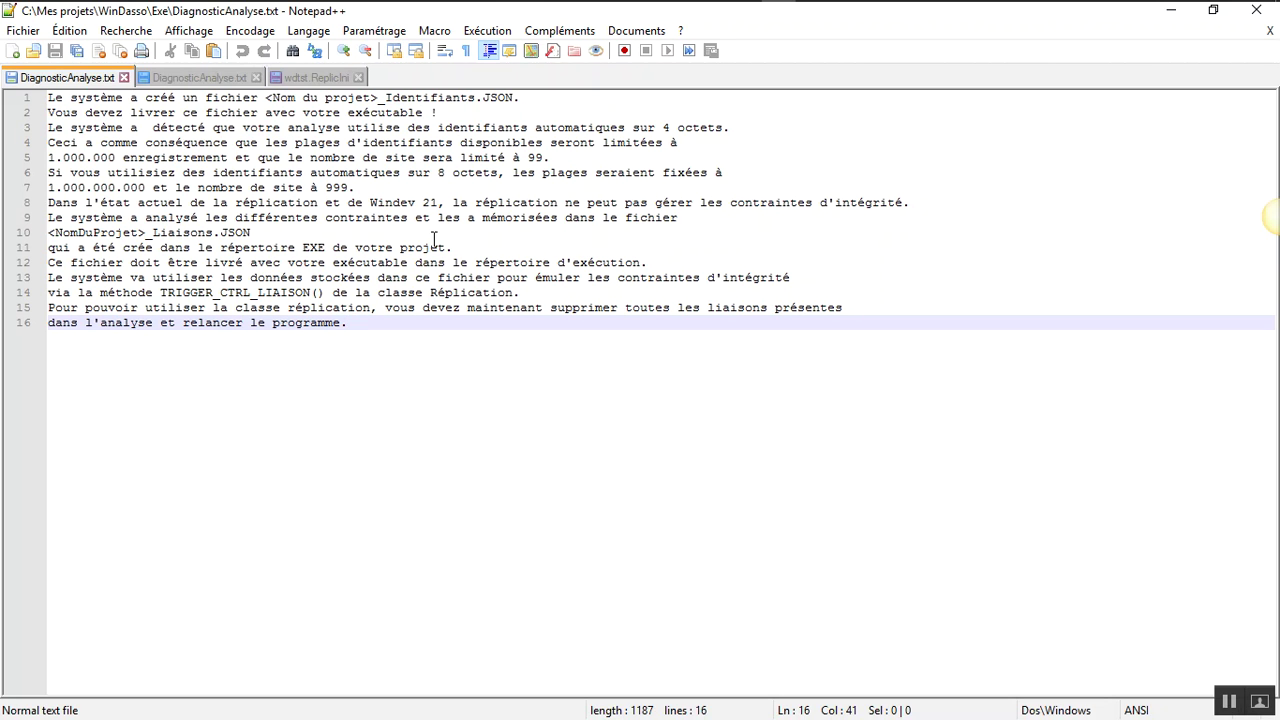
{"action": "left_click", "coordinate": [1252, 14]}
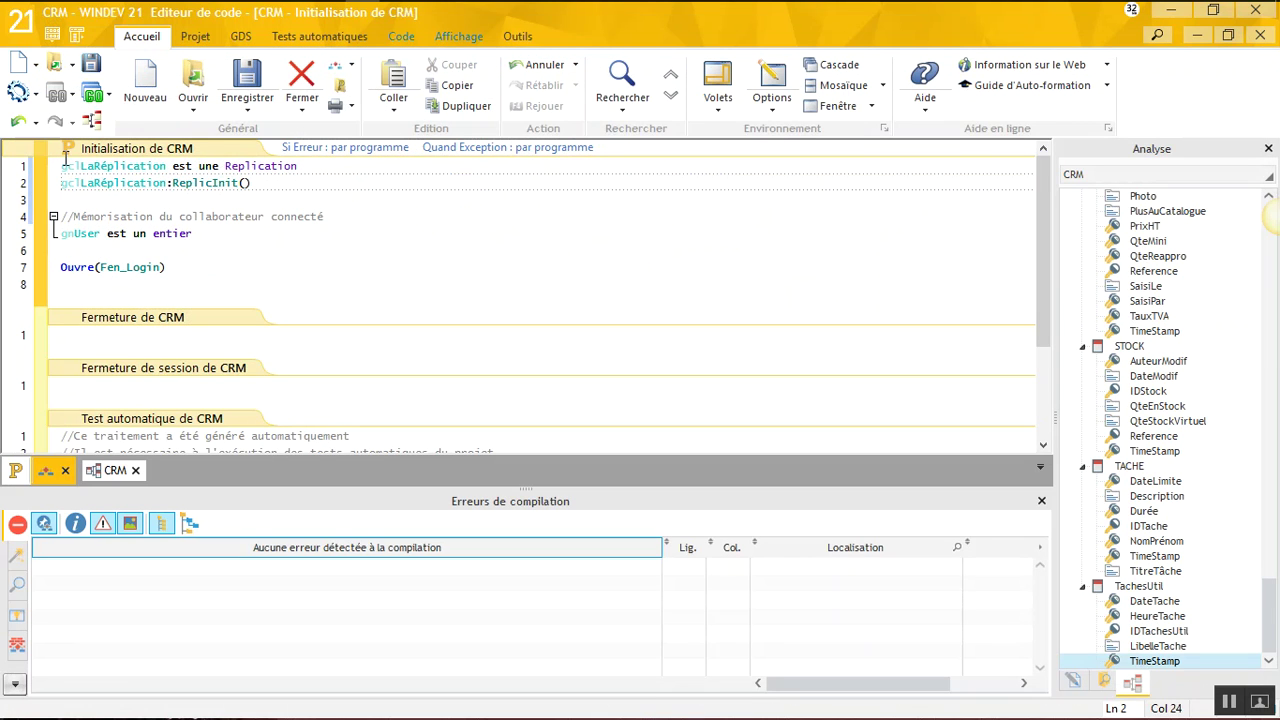
Delete the last remaining link between two data files in the CRM analysis.
{"action": "left_click", "coordinate": [92, 121]}
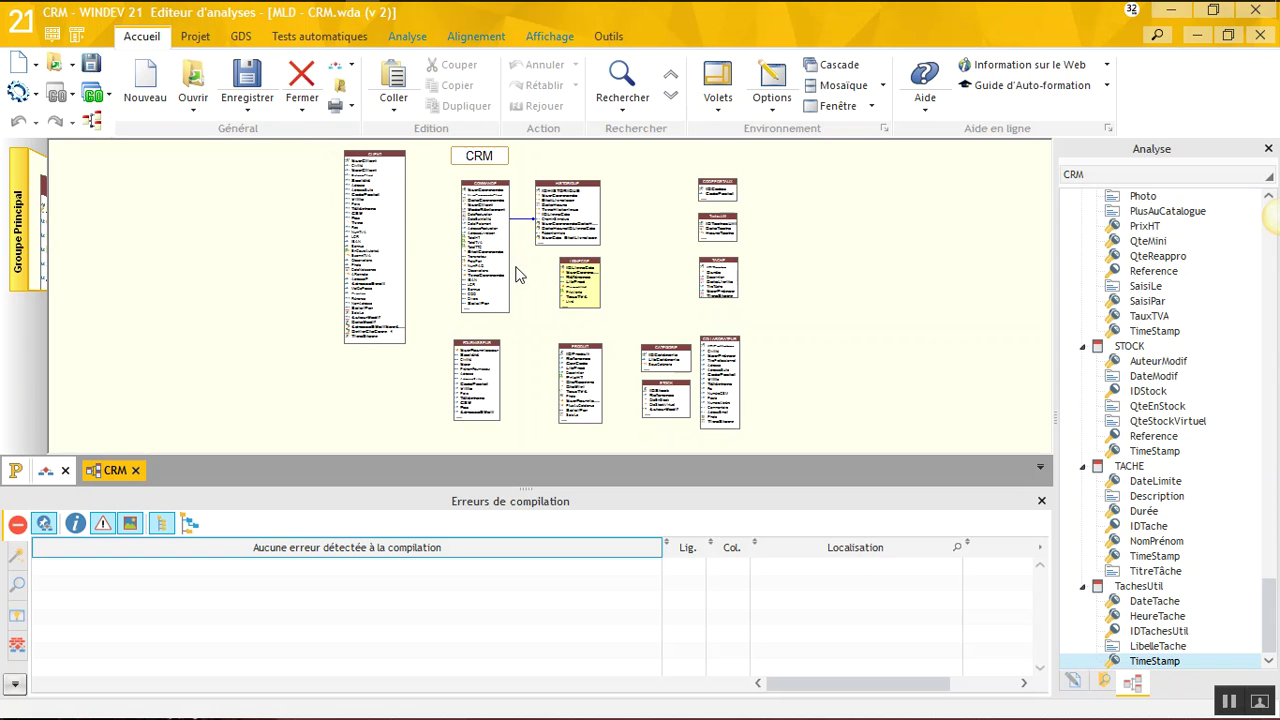
{"action": "left_click", "coordinate": [518, 218]}
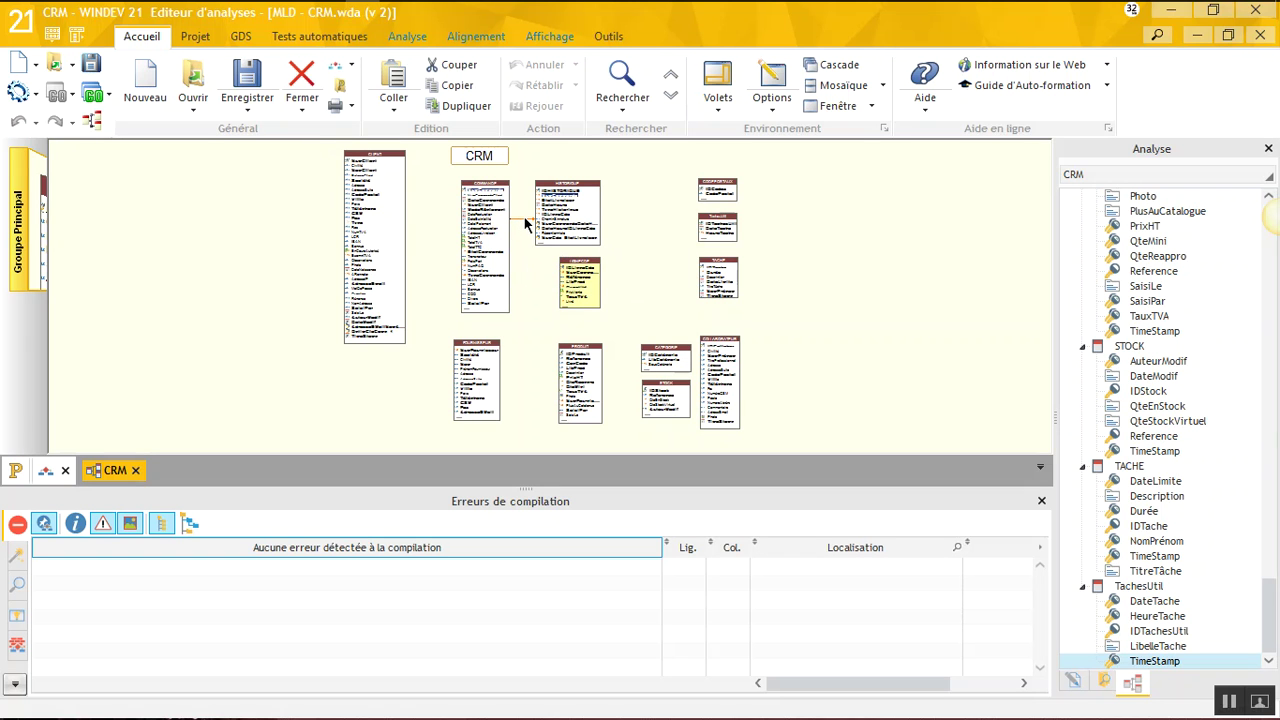
{"action": "key", "text": "Delete"}
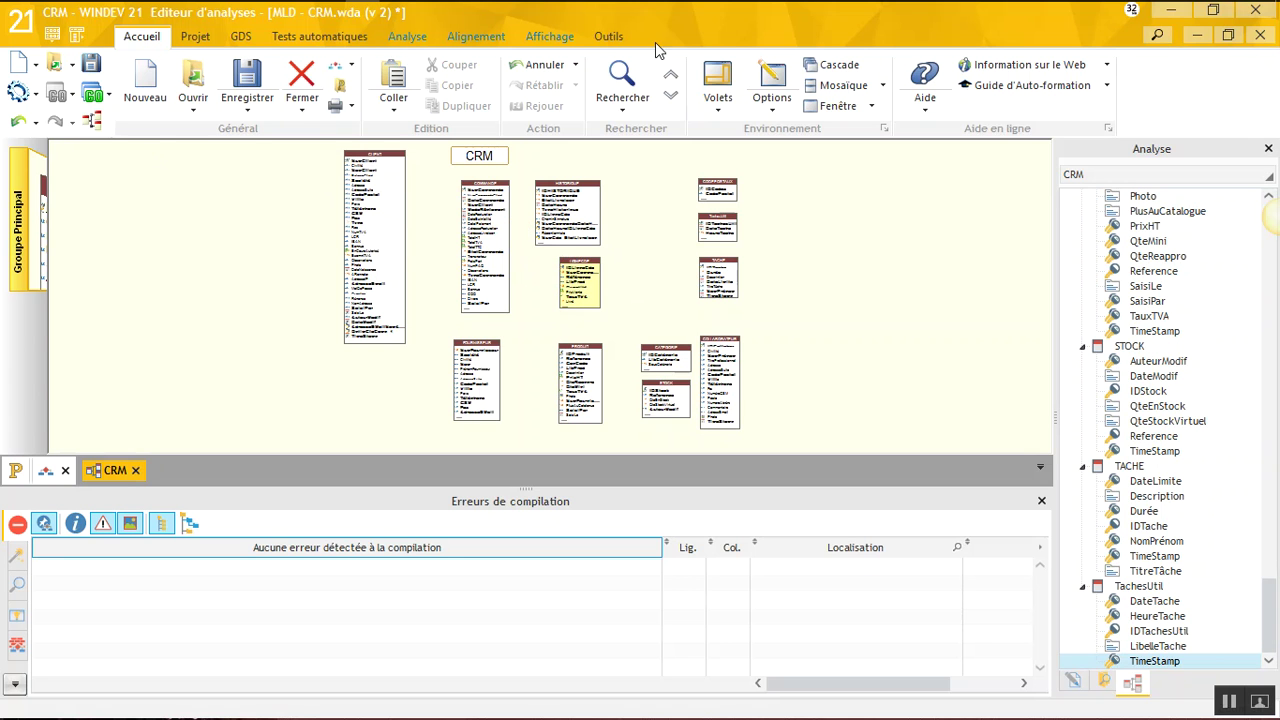
Generate the CRM analysis, launch the automatic HFSQL data file modification over the specified locations, and close the wizard.
{"action": "left_click", "coordinate": [476, 35]}
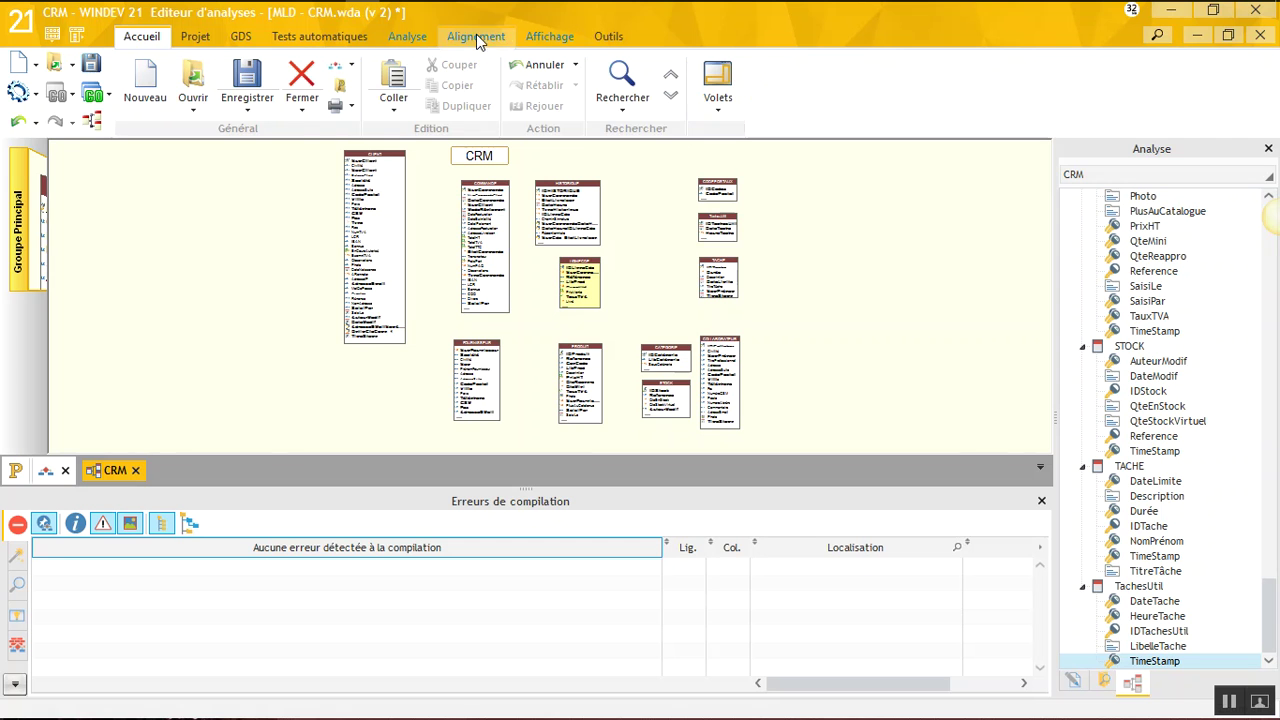
{"action": "left_click", "coordinate": [407, 36]}
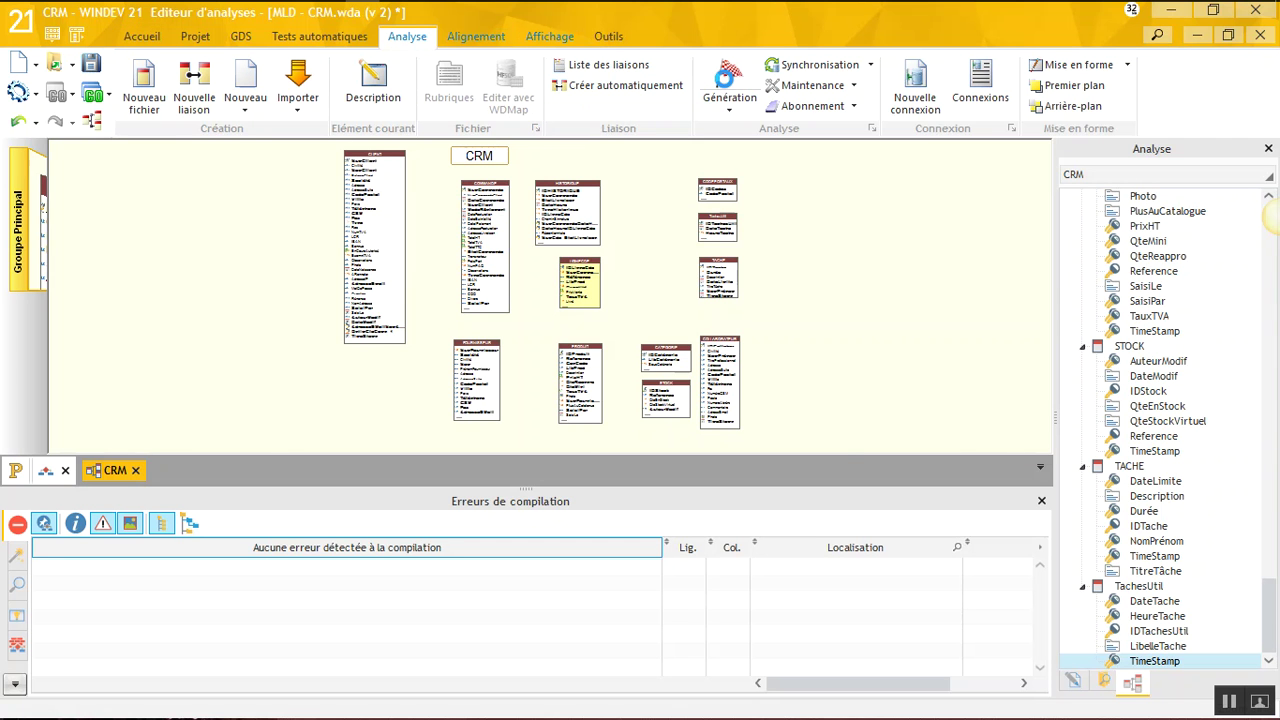
{"action": "left_click", "coordinate": [728, 80]}
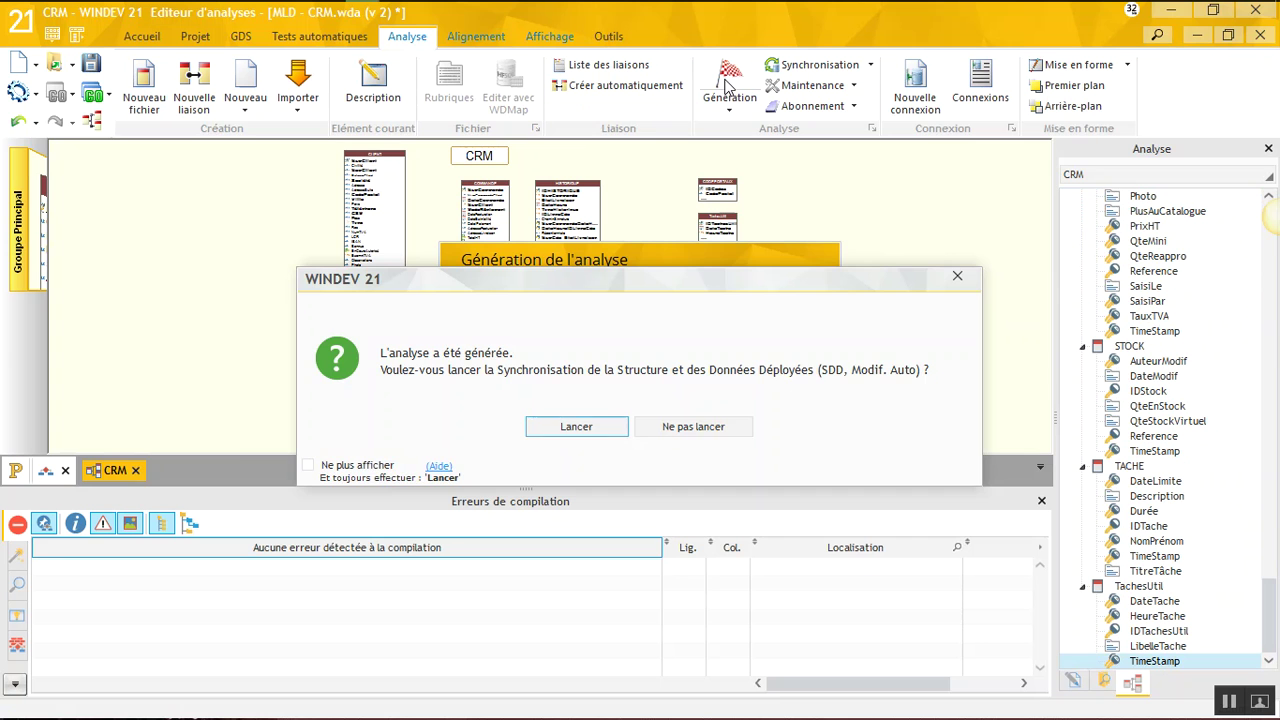
{"action": "left_click", "coordinate": [576, 428]}
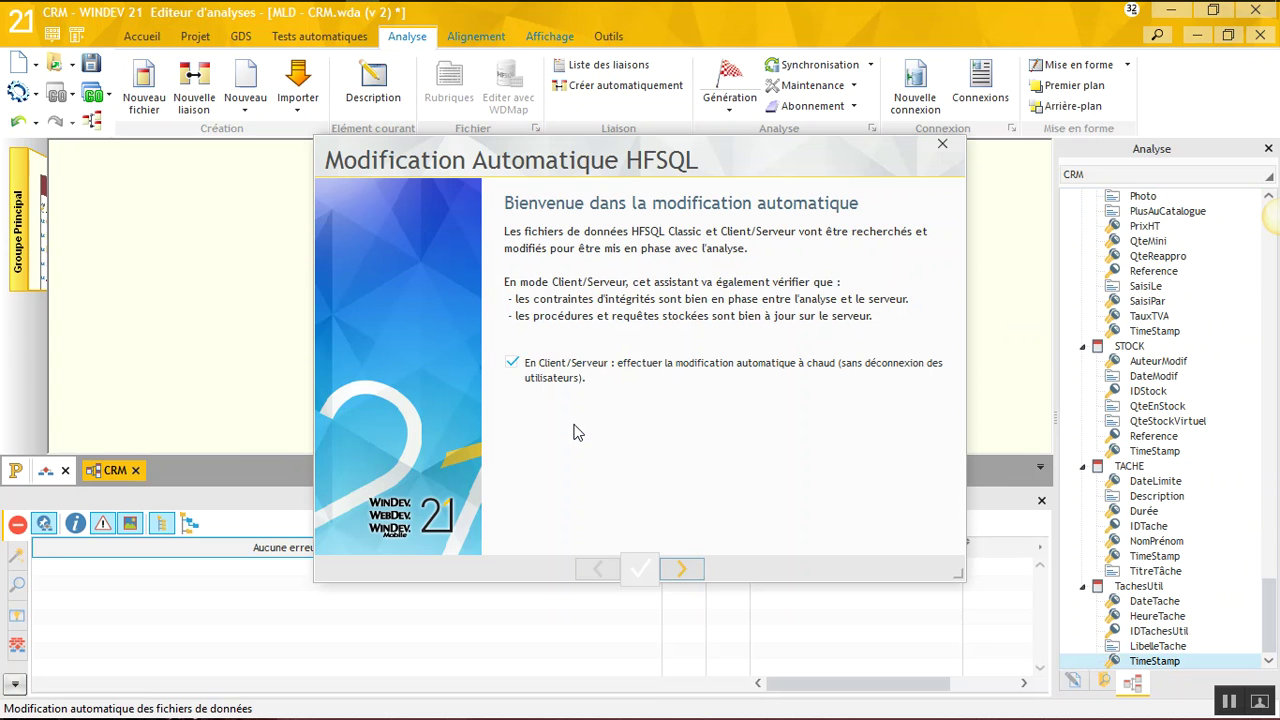
{"action": "left_click", "coordinate": [690, 569]}
{"action": "left_click", "coordinate": [694, 566]}
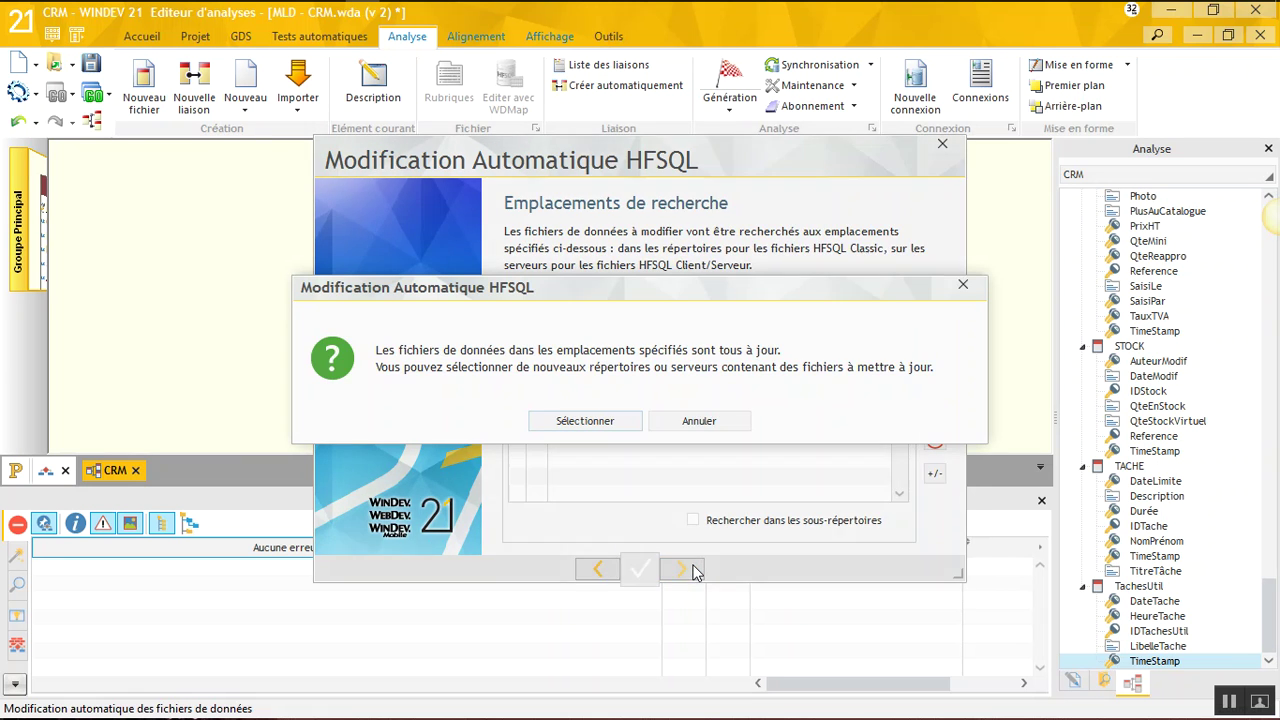
{"action": "left_click", "coordinate": [715, 420]}
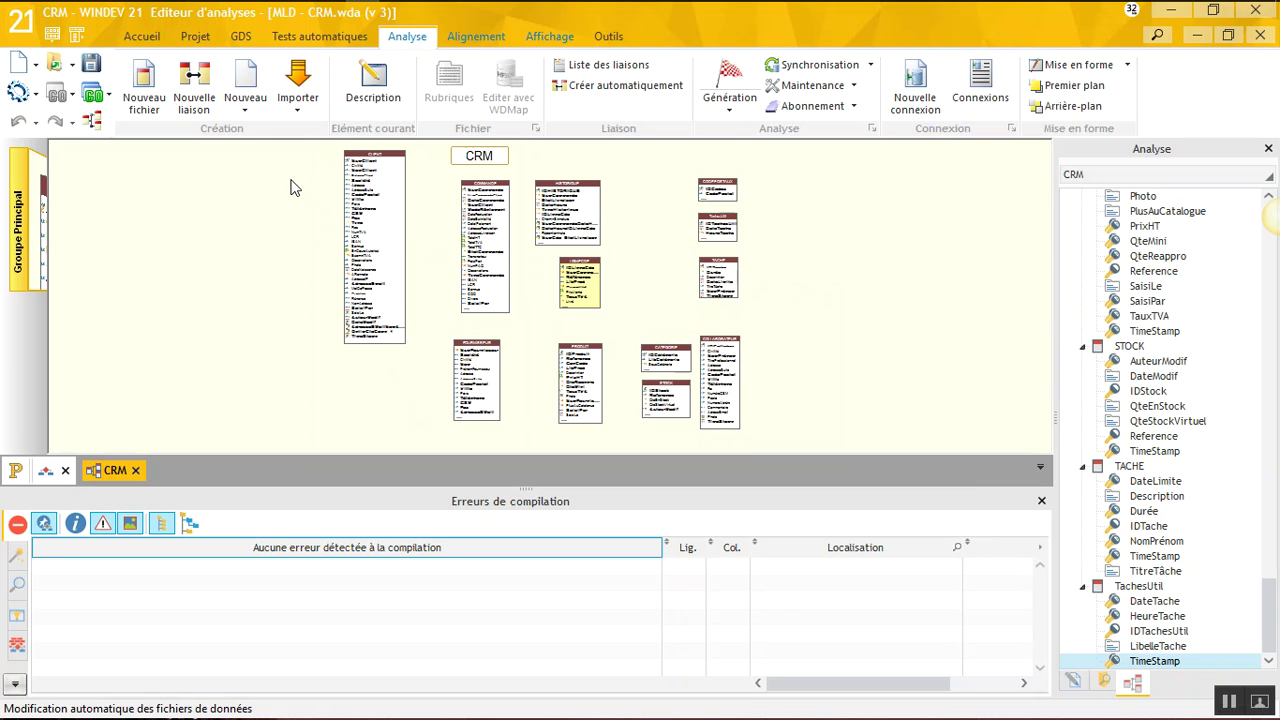
Run the CRM project in test mode, set the site identifier to 1 and enable "Poste chargé de la réplication" in the replication wizard.
{"action": "left_click", "coordinate": [92, 94]}
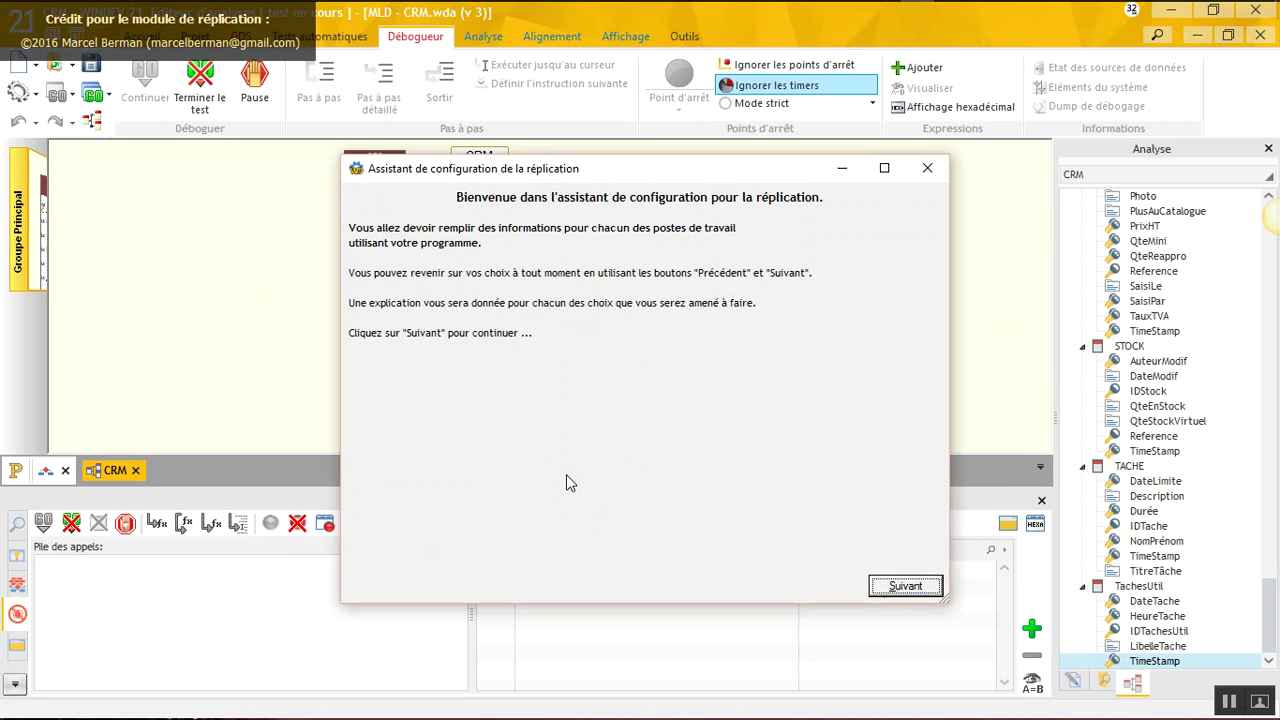
{"action": "left_click", "coordinate": [895, 587]}
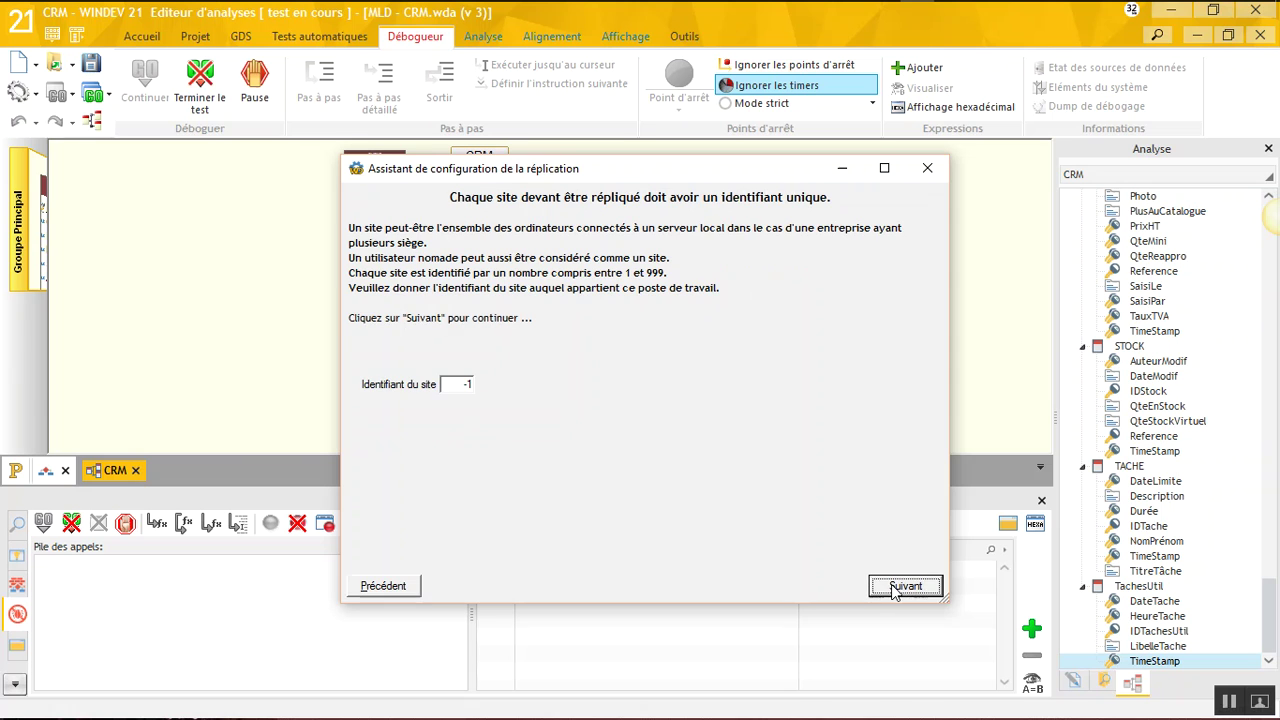
{"action": "left_click", "coordinate": [465, 386]}
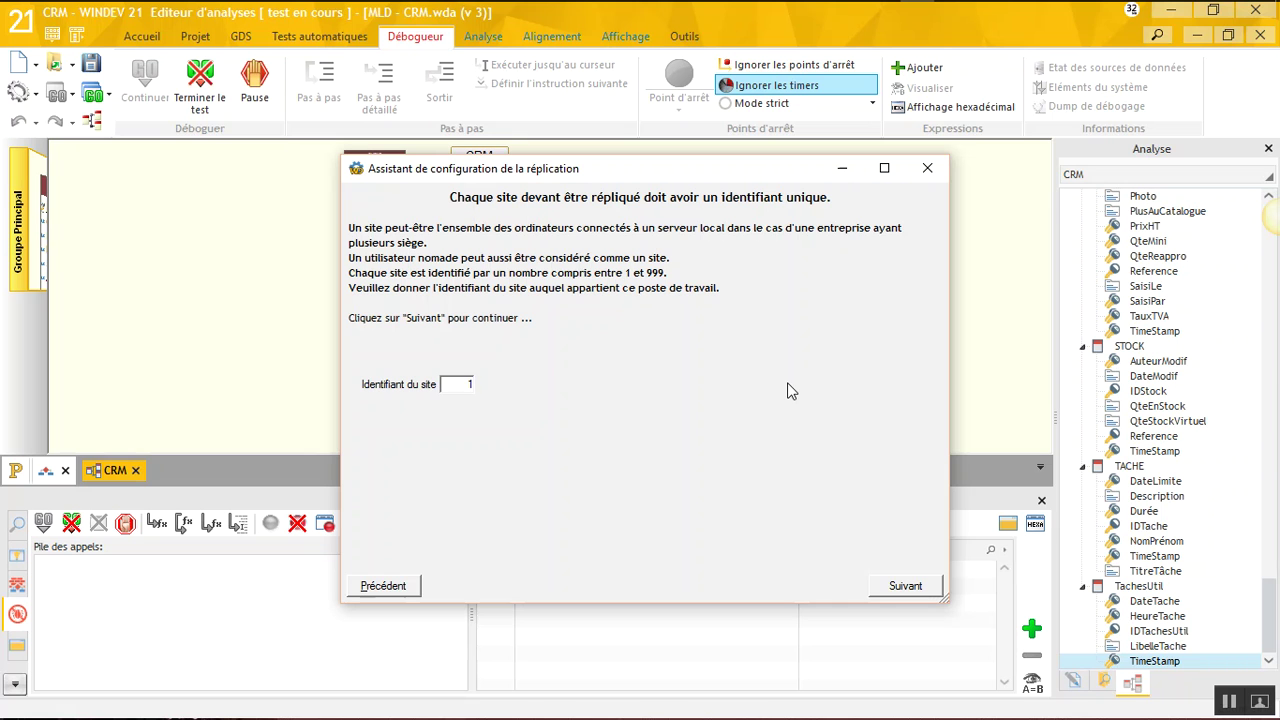
{"action": "left_click", "coordinate": [906, 588]}
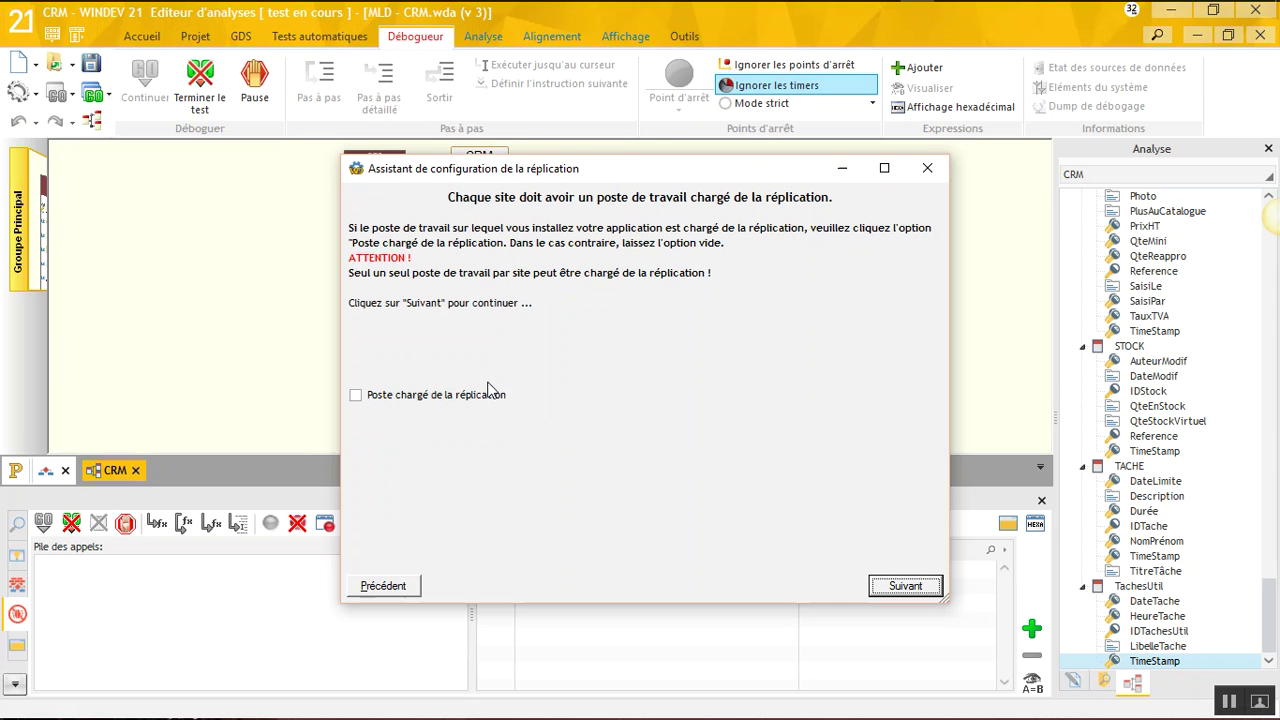
{"action": "left_click", "coordinate": [434, 398]}
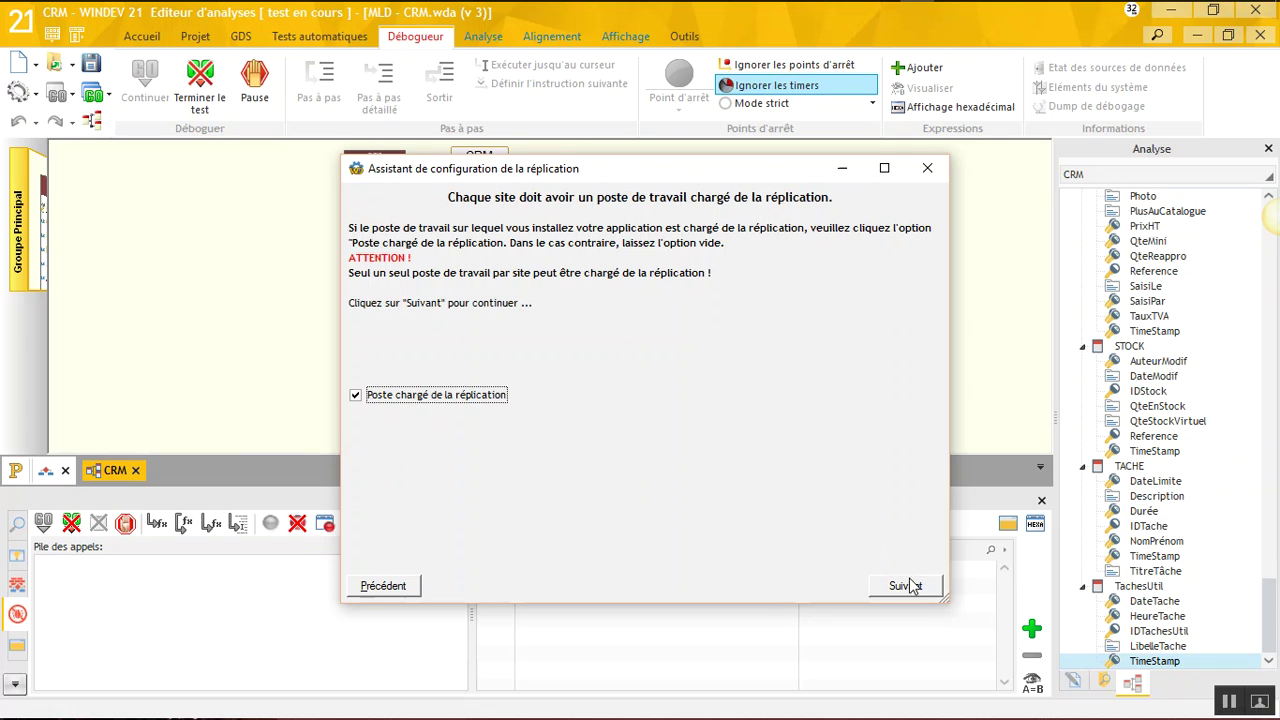
{"action": "left_click", "coordinate": [906, 586]}
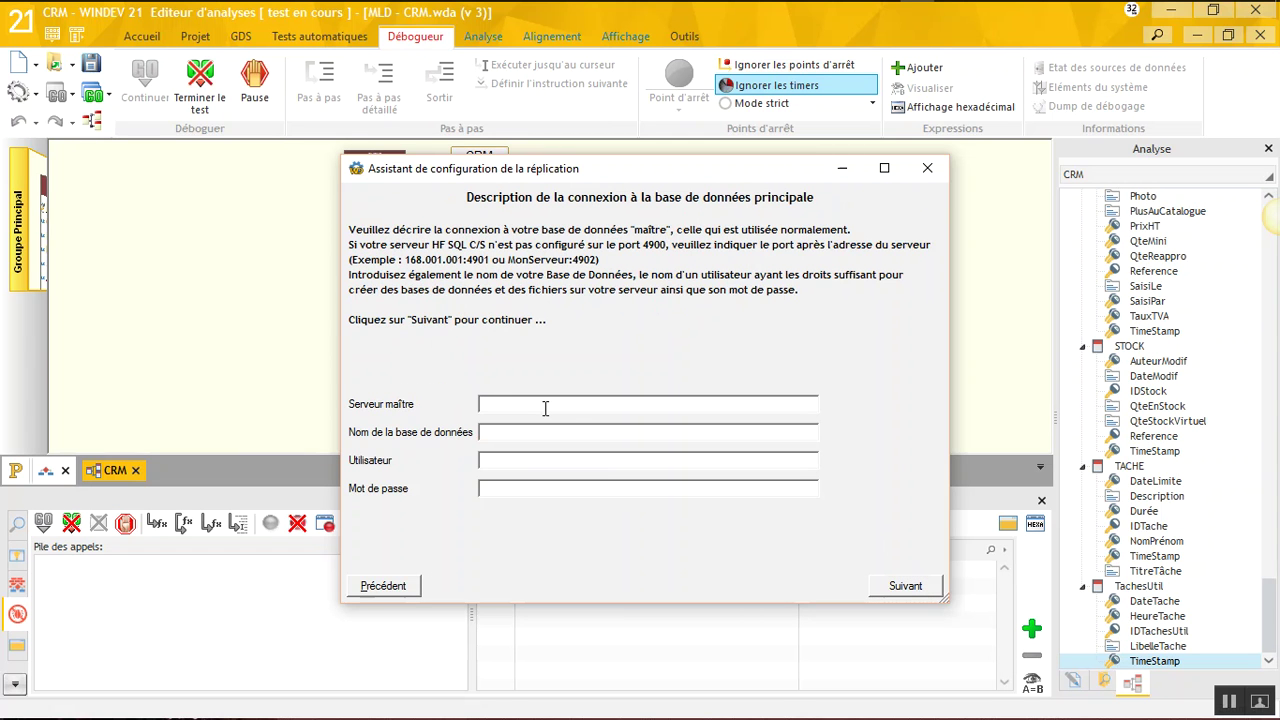
Describe the master database connection with server localhost, database CRM, user replication and the account password.
{"action": "type", "text": "localhost"}
{"action": "key", "text": "Tab"}
{"action": "type", "text": "CRM"}
{"action": "key", "text": "Tab"}
{"action": "type", "text": "replication"}
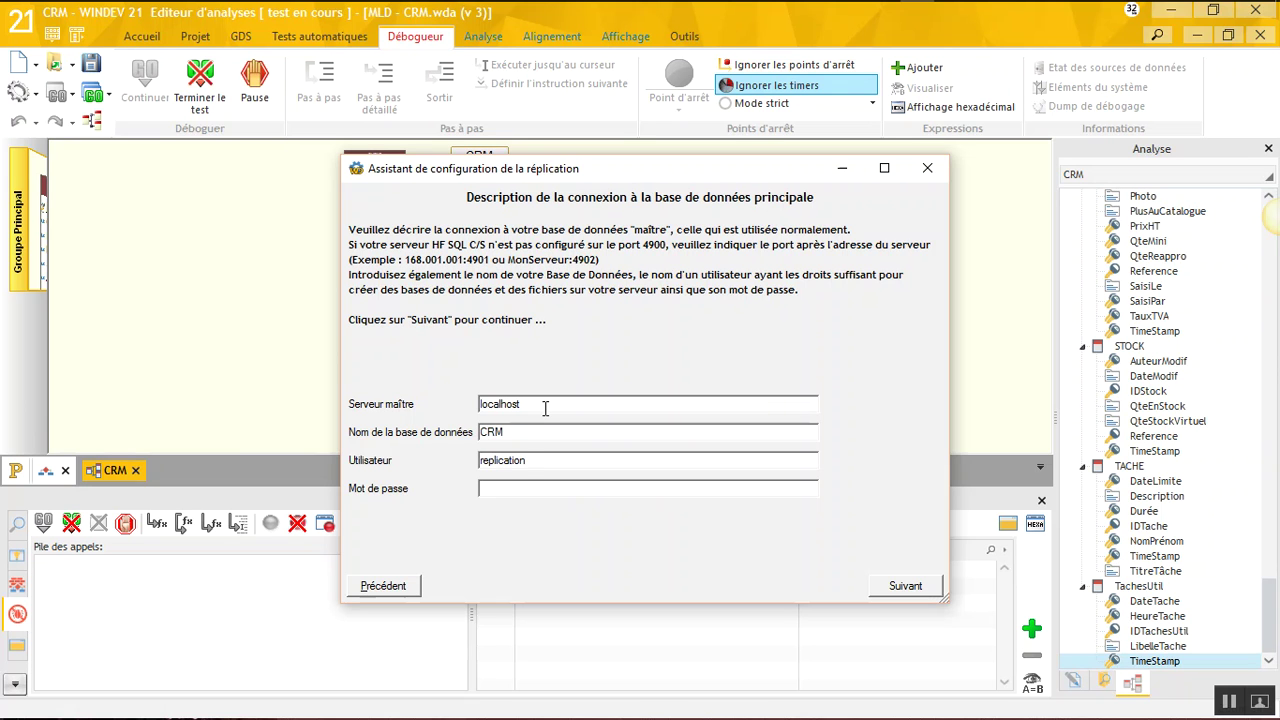
{"action": "key", "text": "ctrl+a"}
{"action": "key", "text": "Tab"}
{"action": "key", "text": "ctrl+v"}
{"action": "left_click", "coordinate": [906, 586]}
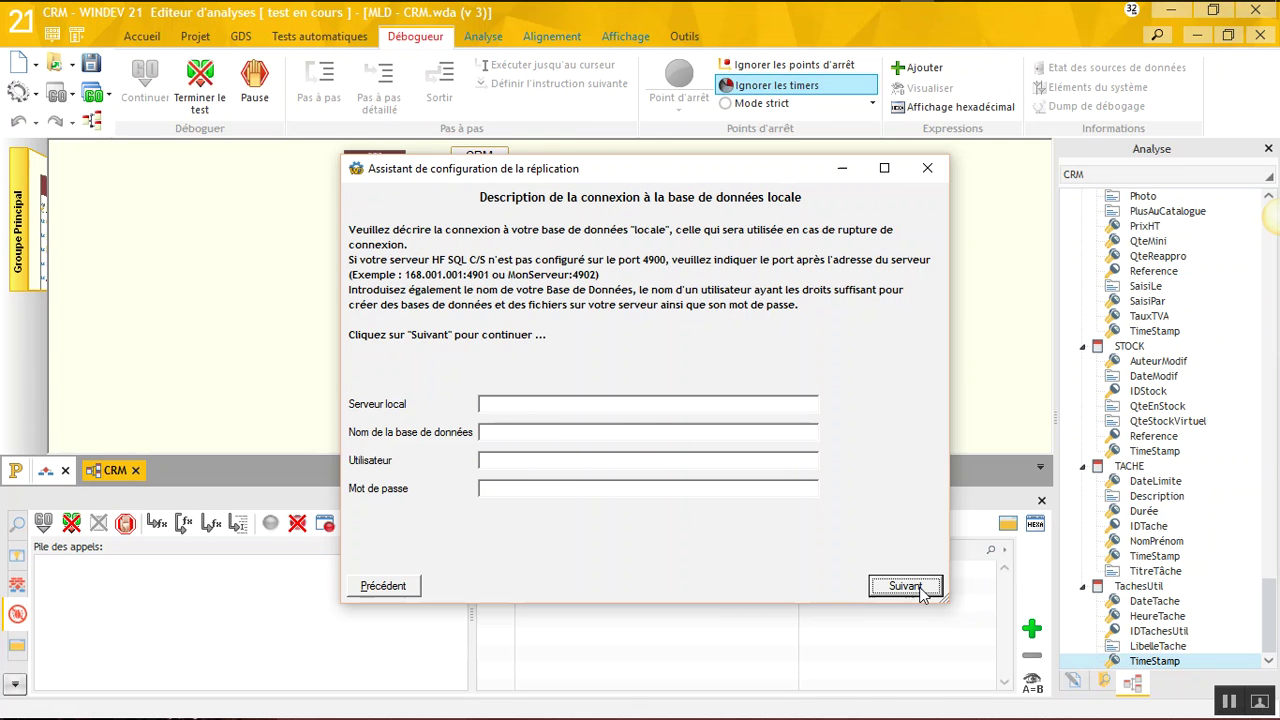
Describe the local database connection with server localhost:4901, database Site1, user replication and the account password, and finish the wizard.
{"action": "type", "text": "localhost:4901"}
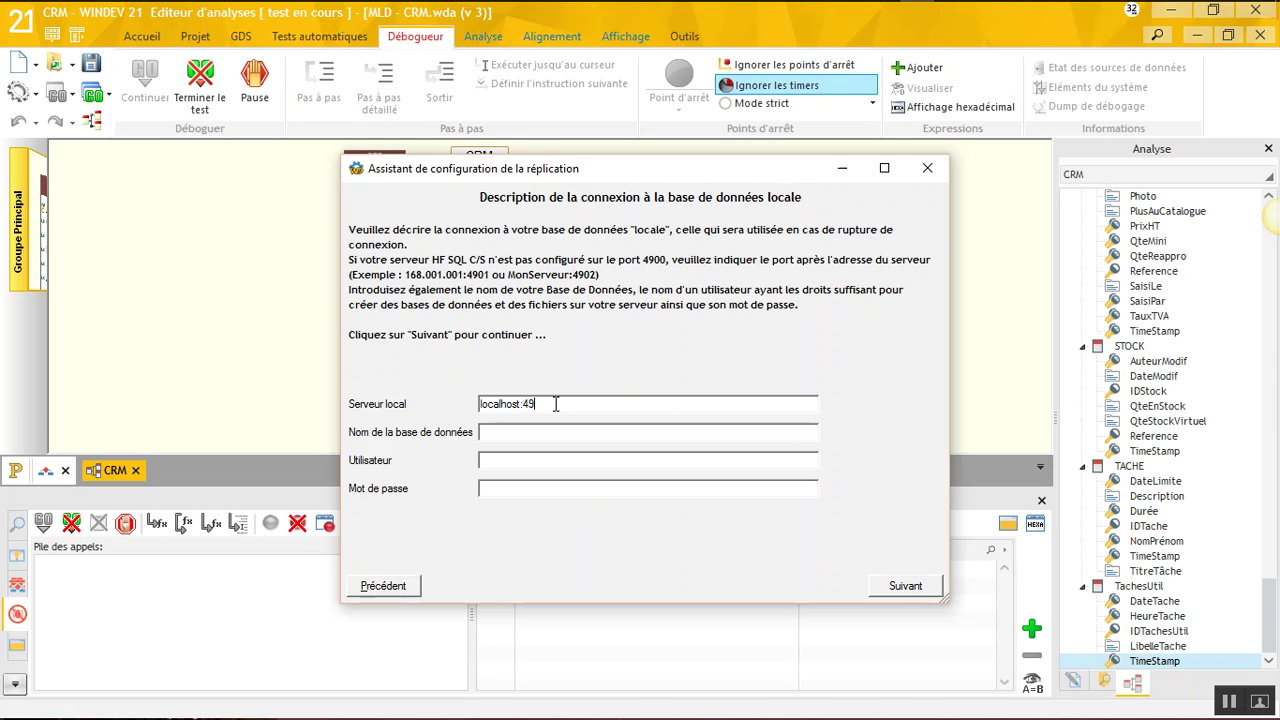
{"action": "key", "text": "Tab"}
{"action": "type", "text": "Site1"}
{"action": "type", "text": "replication"}
{"action": "key", "text": "ctrl+v"}
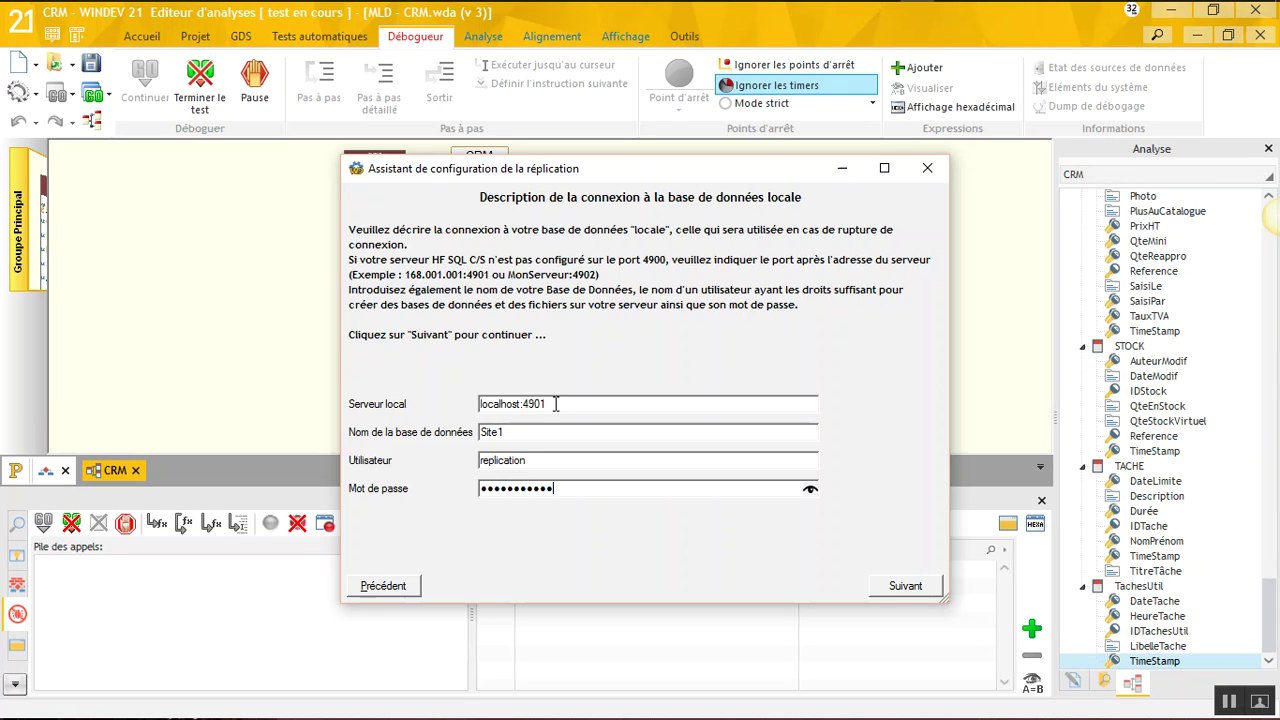
{"action": "left_click", "coordinate": [926, 594]}
{"action": "left_click", "coordinate": [926, 593]}
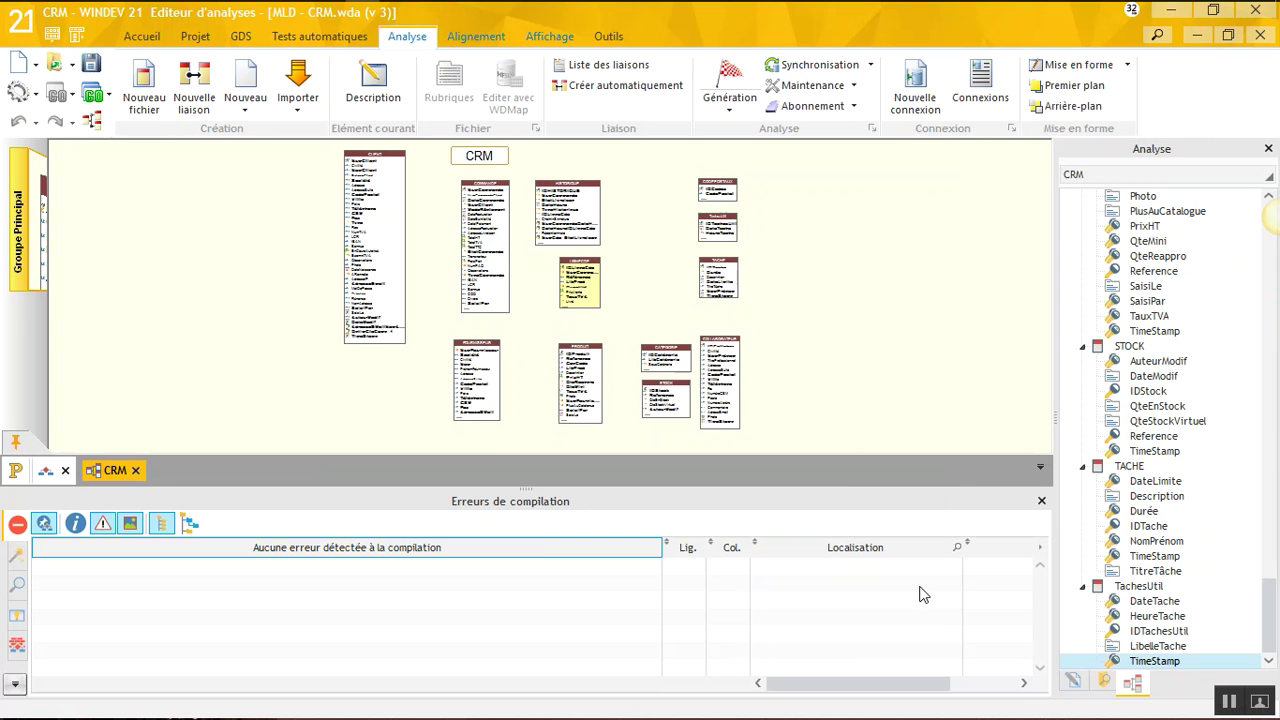
Connect to ServeurLocal on localhost:4901 in the HFSQL Control Center, permanently delete the Site1 database and close the Control Center.
{"action": "mouse_move", "coordinate": [444, 3]}
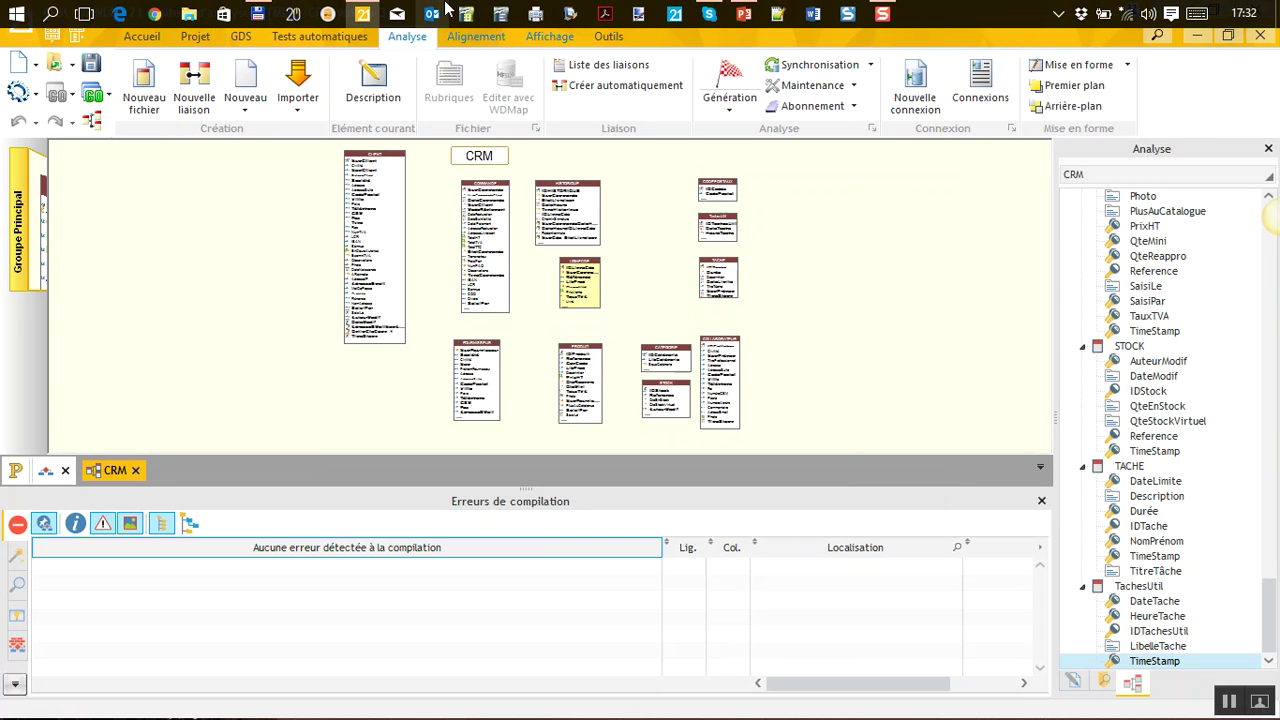
{"action": "left_click", "coordinate": [328, 14]}
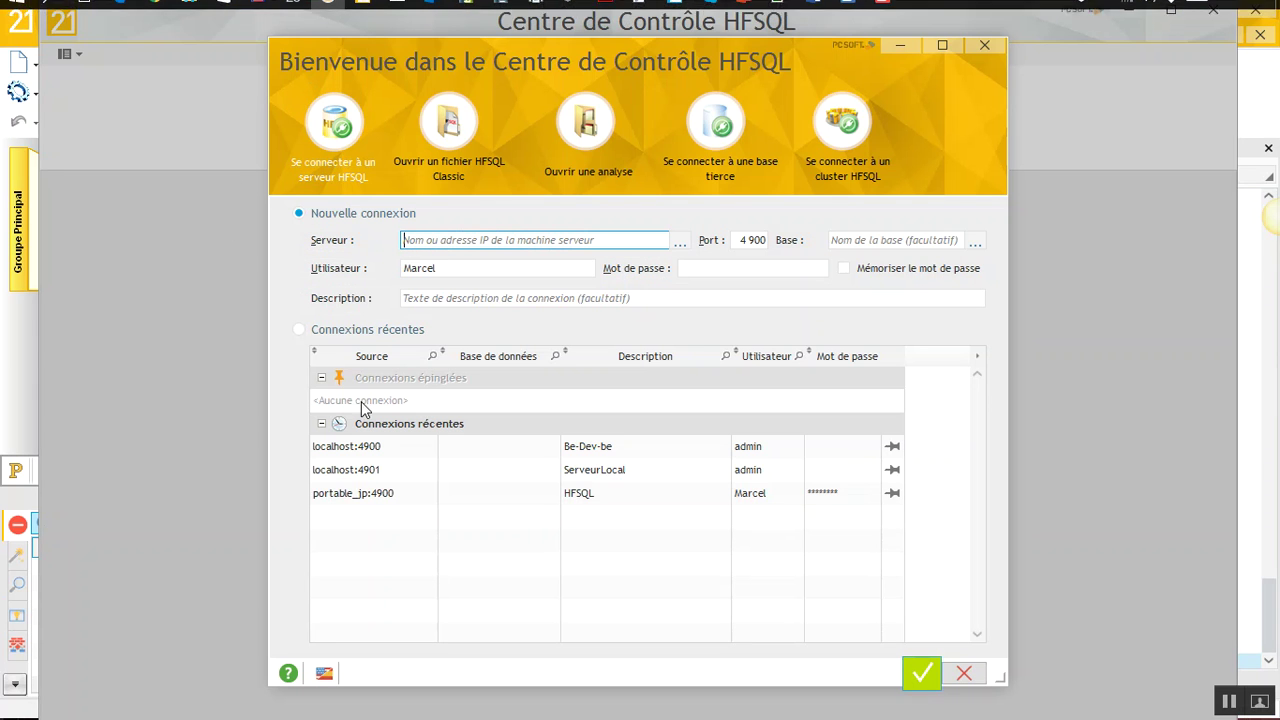
{"action": "double_click", "coordinate": [580, 469]}
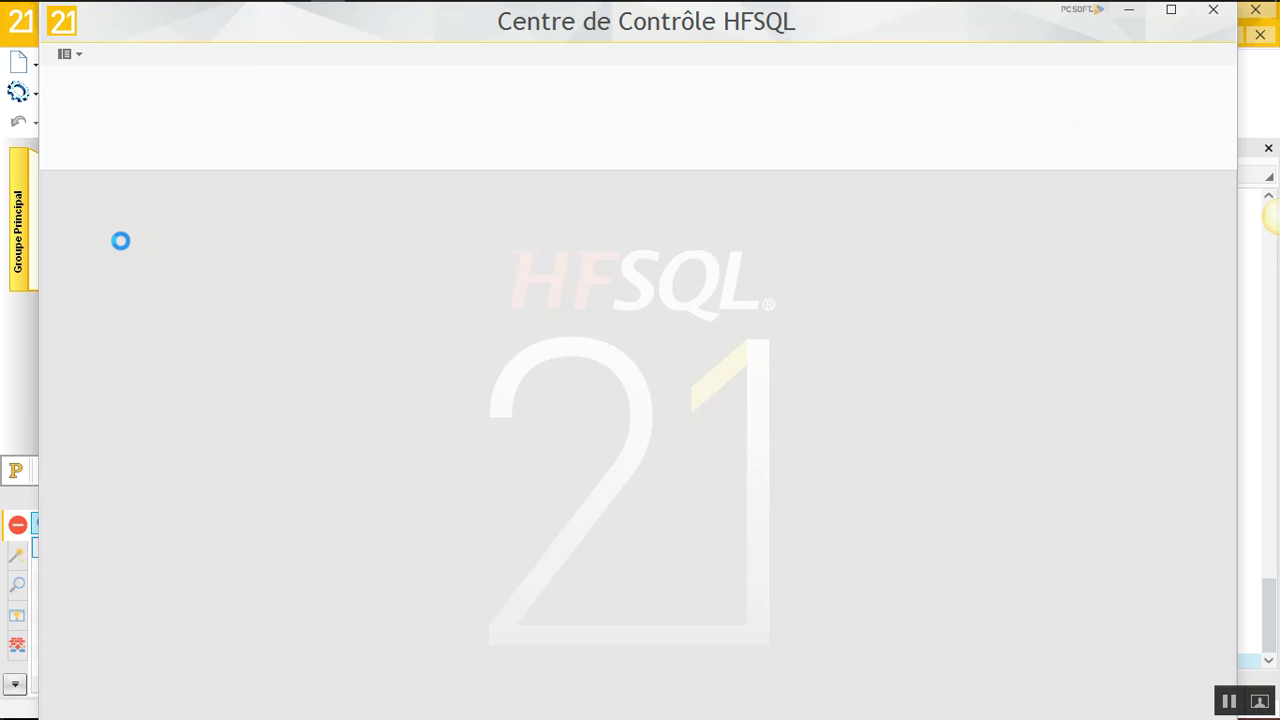
{"action": "right_click", "coordinate": [118, 108]}
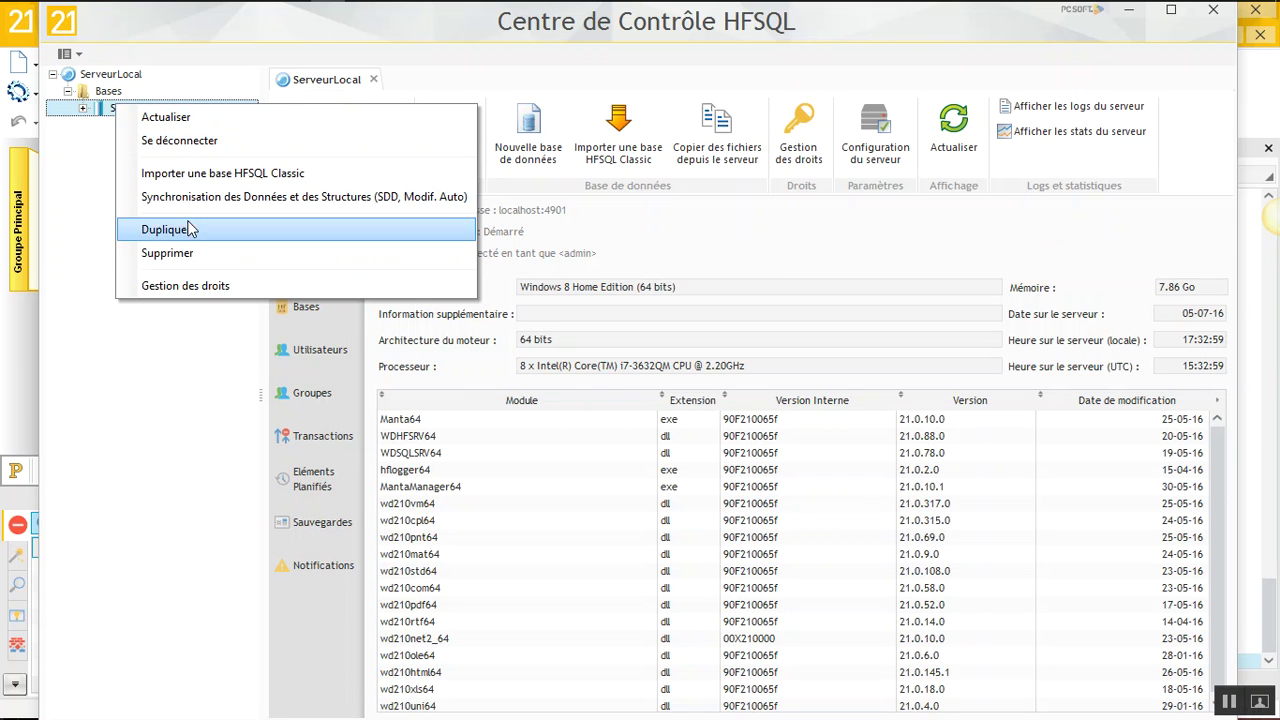
{"action": "left_click", "coordinate": [170, 253]}
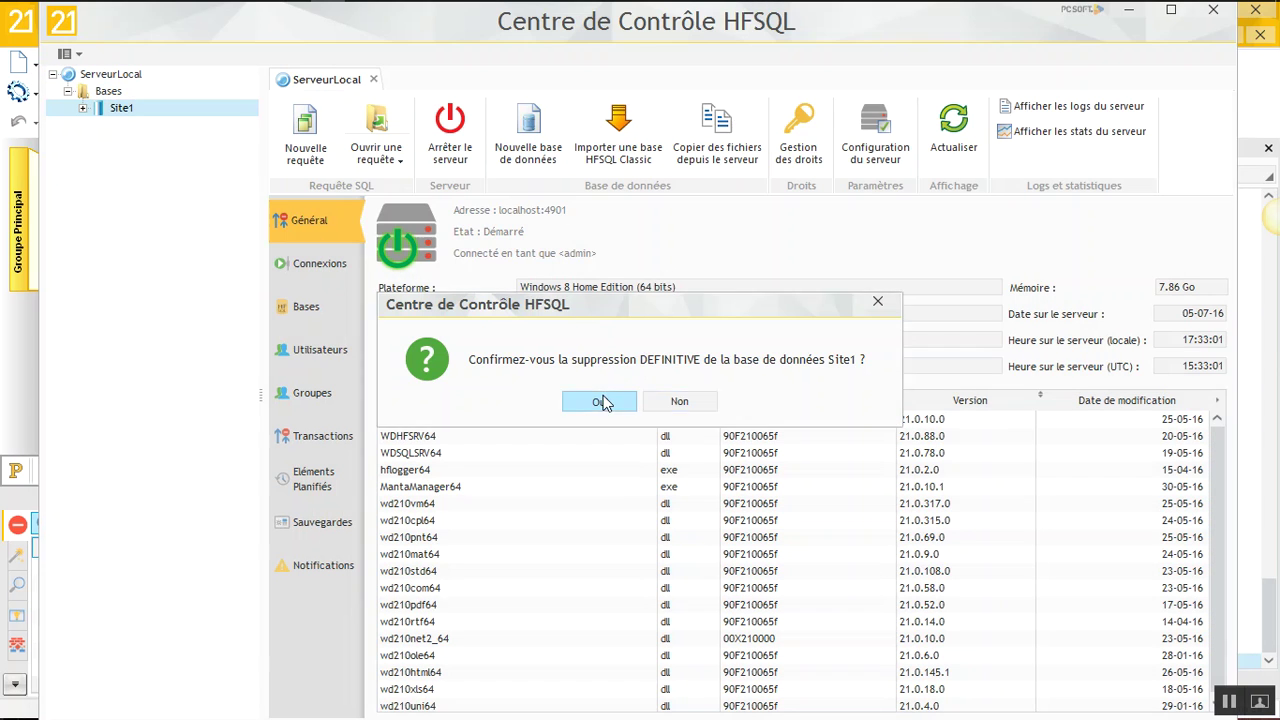
{"action": "left_click", "coordinate": [601, 403]}
{"action": "left_click", "coordinate": [583, 404]}
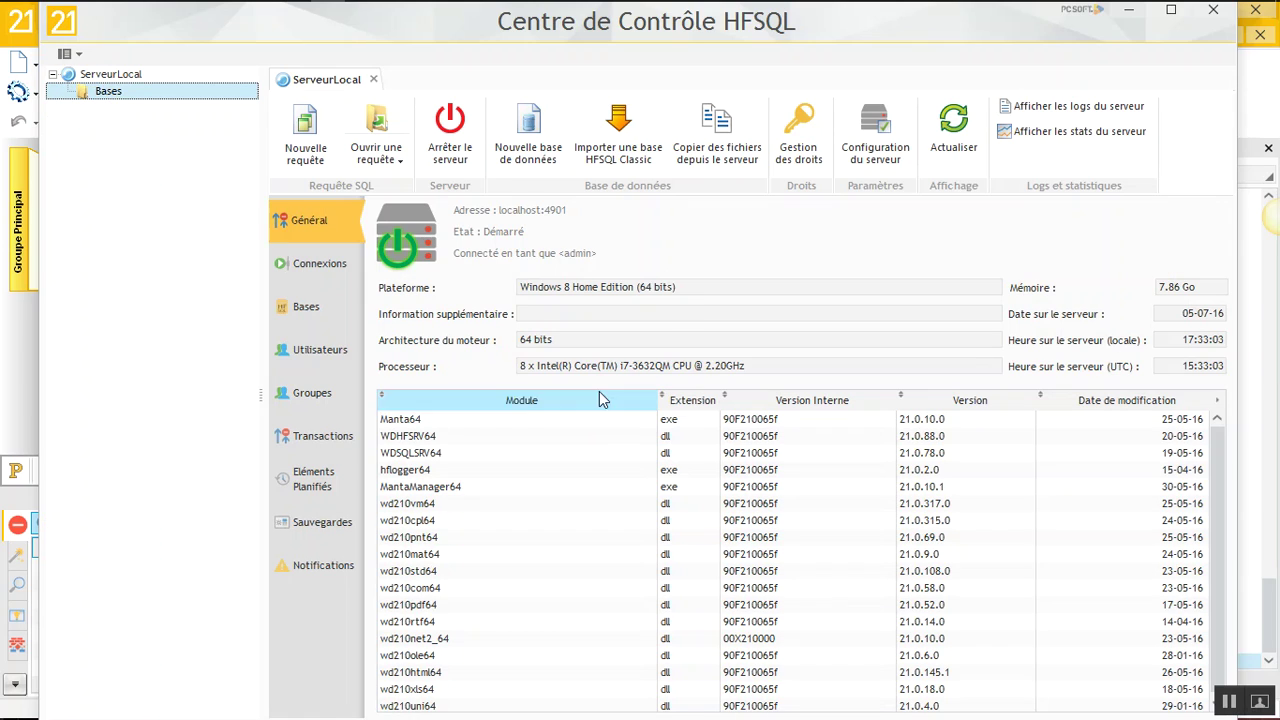
{"action": "left_click", "coordinate": [1213, 9]}
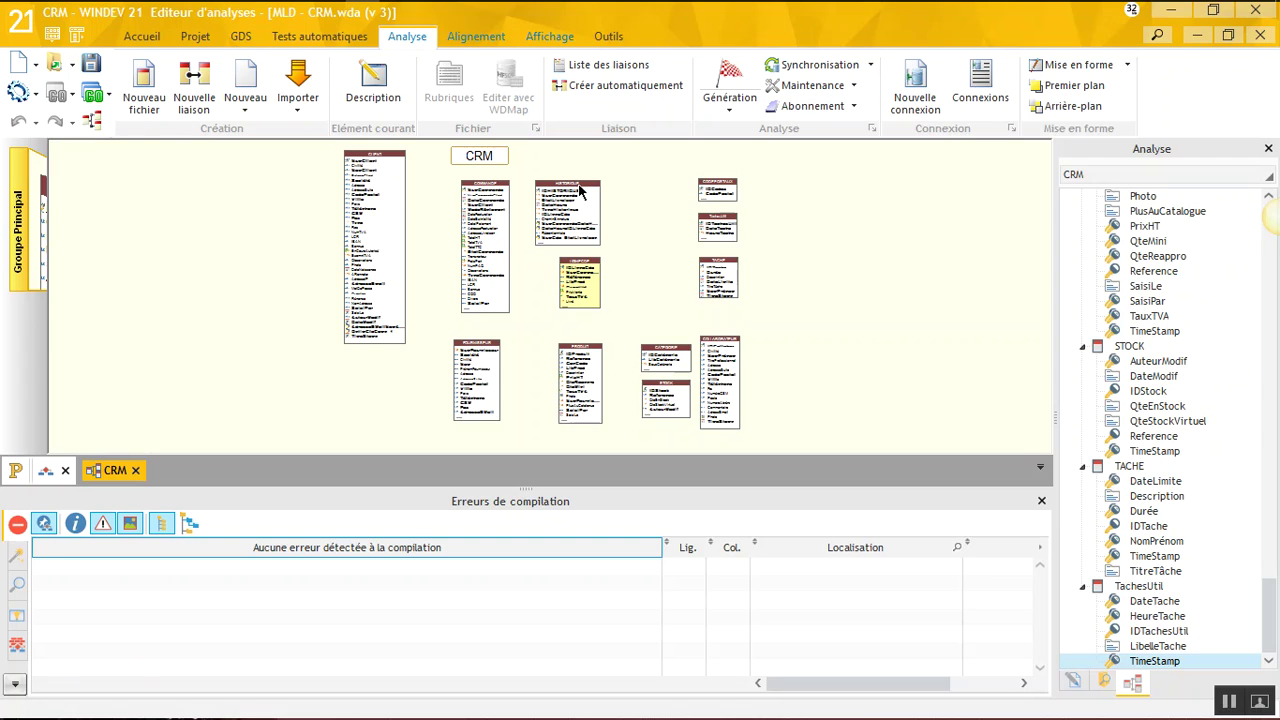
Run the CRM project in test mode, minimise the WINDEV editor and log in with the preselected collaborator.
{"action": "left_click", "coordinate": [93, 94]}
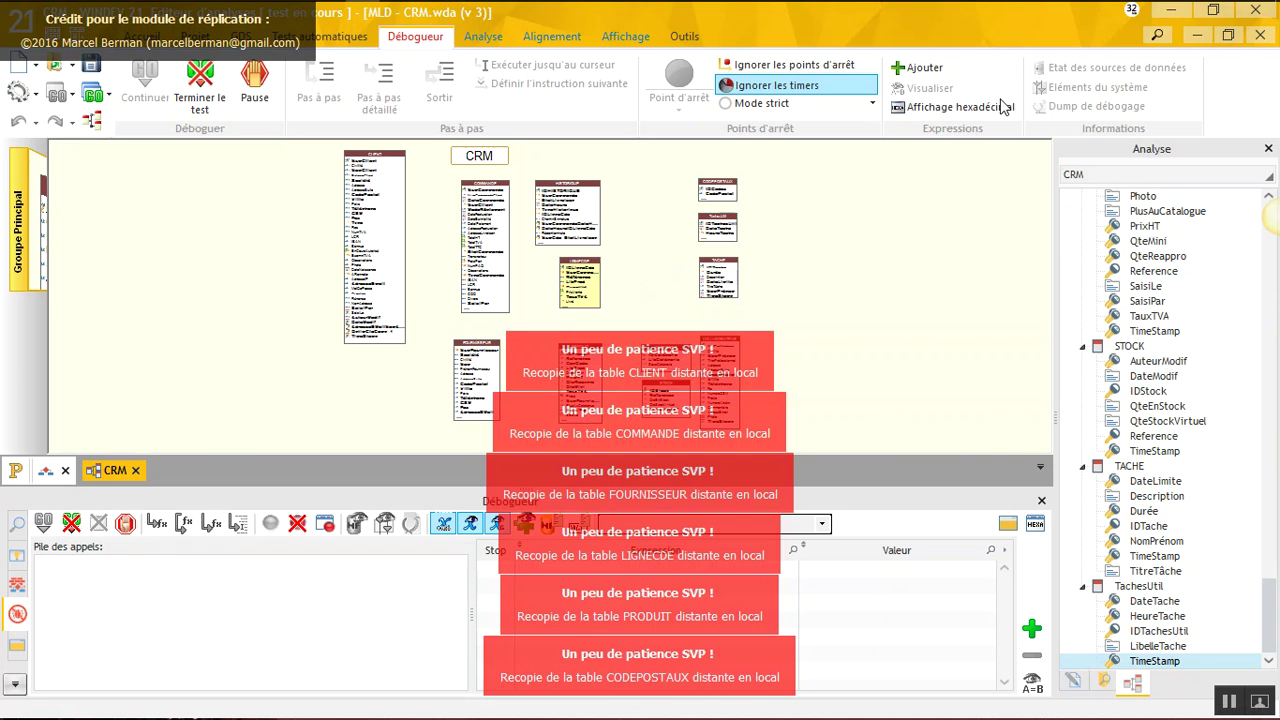
{"action": "left_click", "coordinate": [1171, 10]}
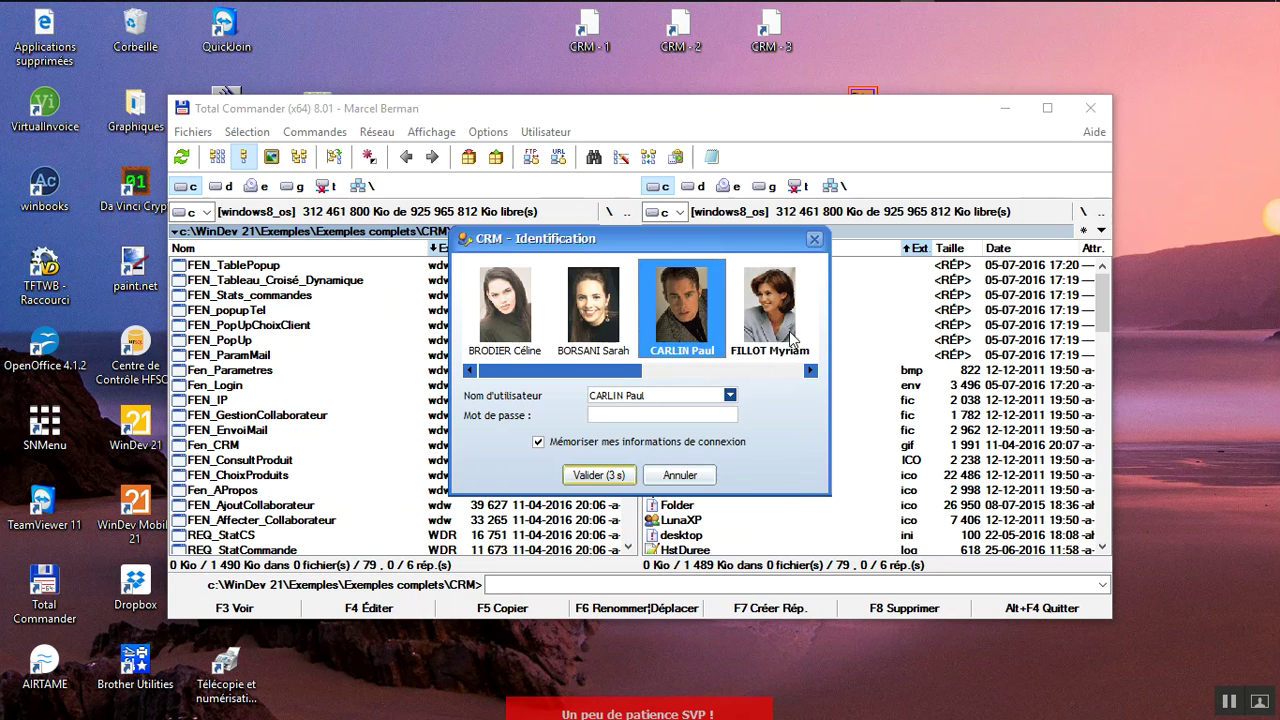
{"action": "left_click", "coordinate": [607, 479]}
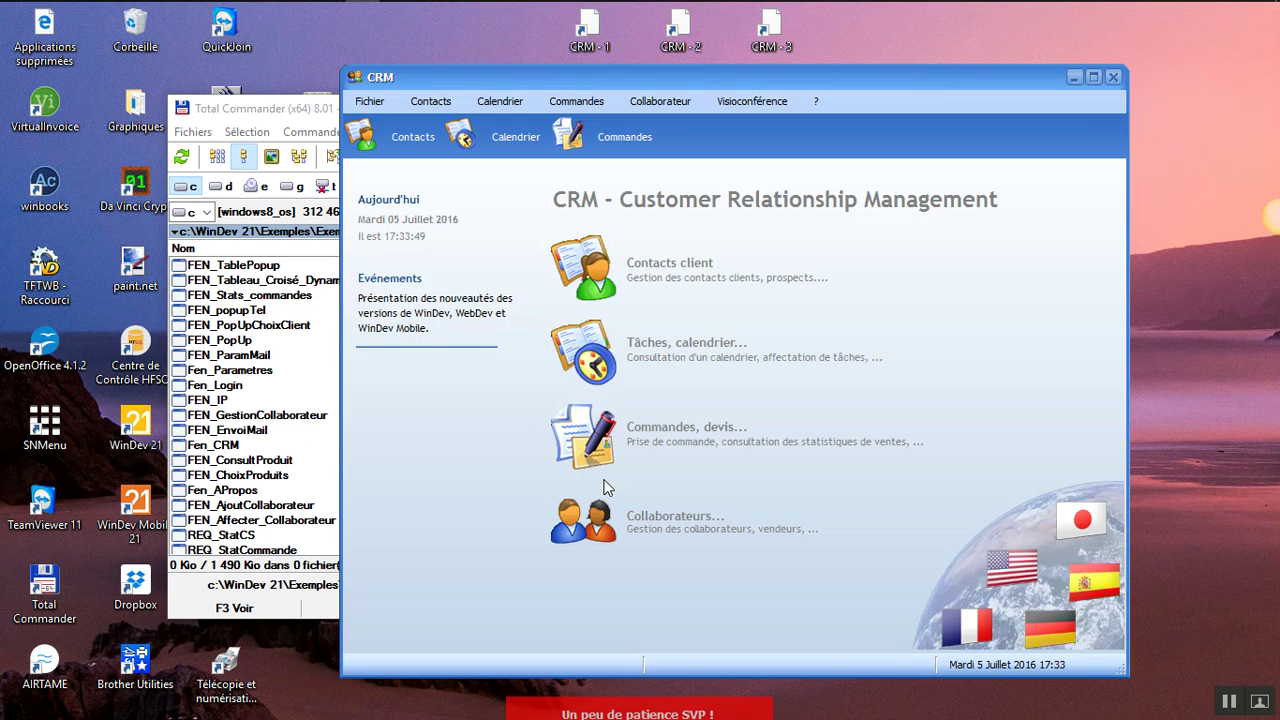
Add a client contact with 1 in the company, name, address, web, e-mail, telephone and mobile fields, choose a collaborator as creator, and save.
{"action": "left_click", "coordinate": [668, 264]}
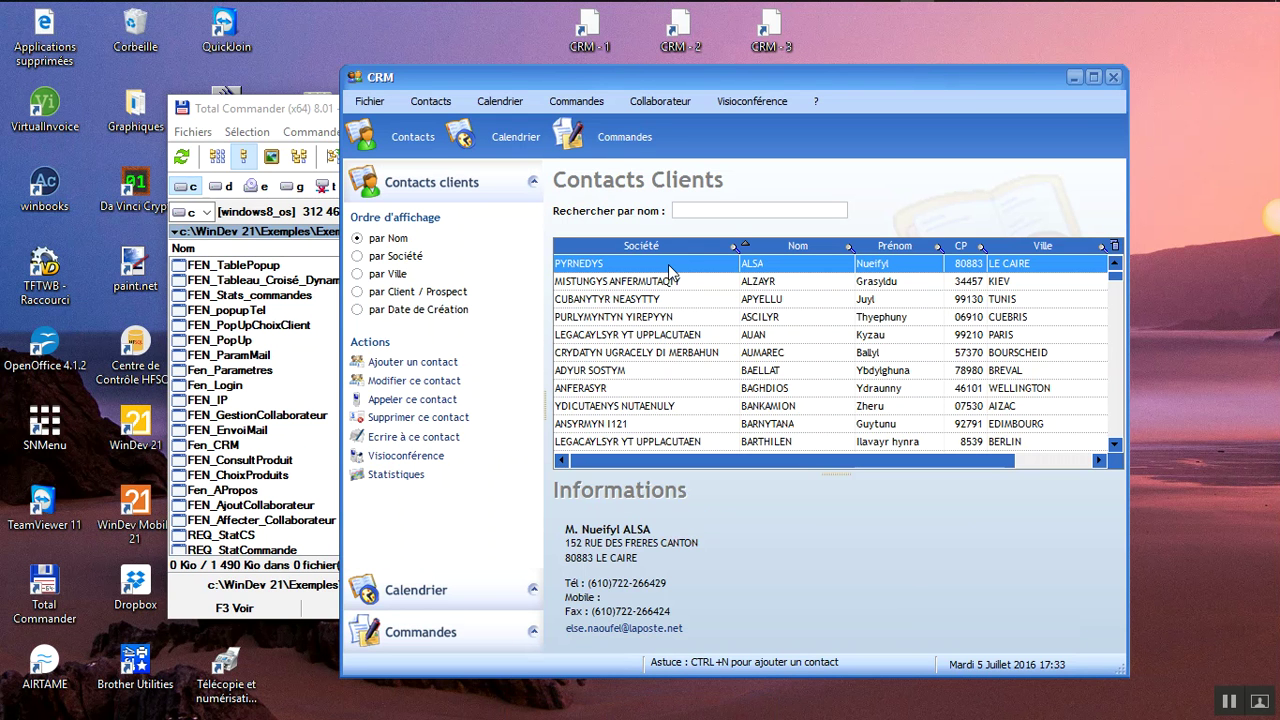
{"action": "key", "text": "ctrl+n"}
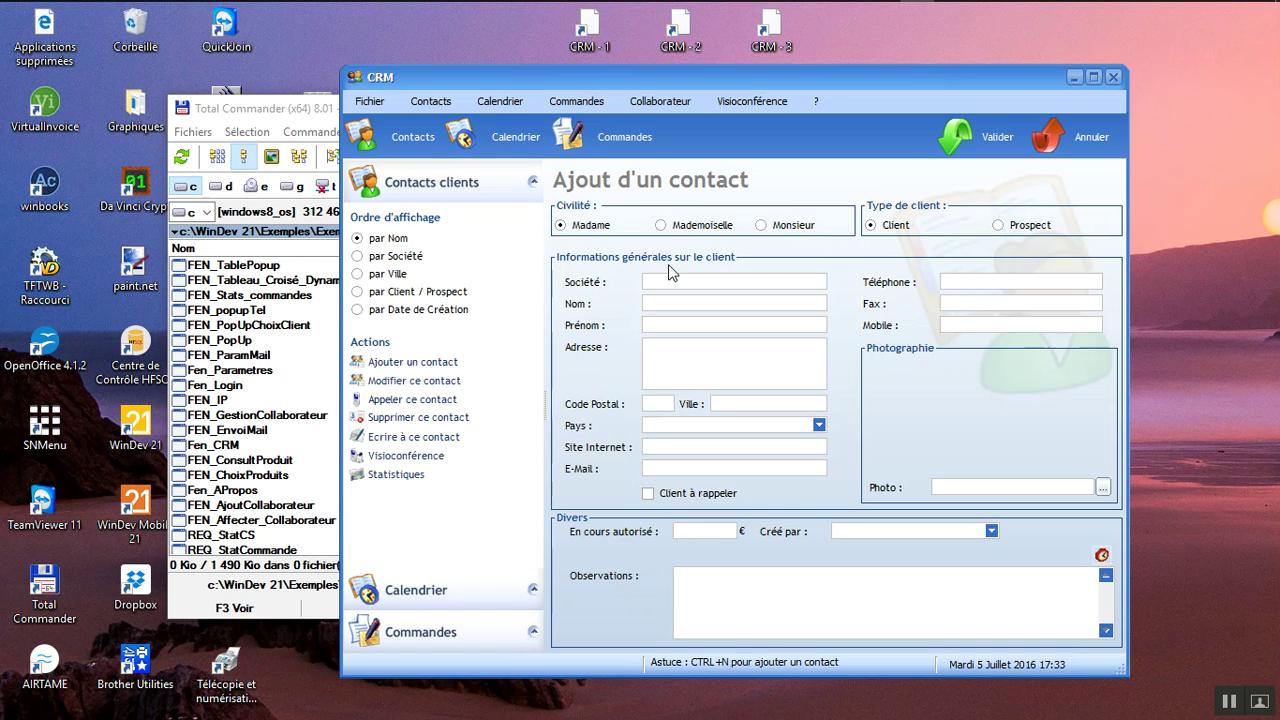
{"action": "left_click", "coordinate": [686, 281]}
{"action": "type", "text": "1\t1\t1\t1\t1\t1\t1\t1\t1\t1\t"}
{"action": "type", "text": "\t1"}
{"action": "key", "text": "Tab"}
{"action": "left_click", "coordinate": [991, 531]}
{"action": "left_click", "coordinate": [932, 660]}
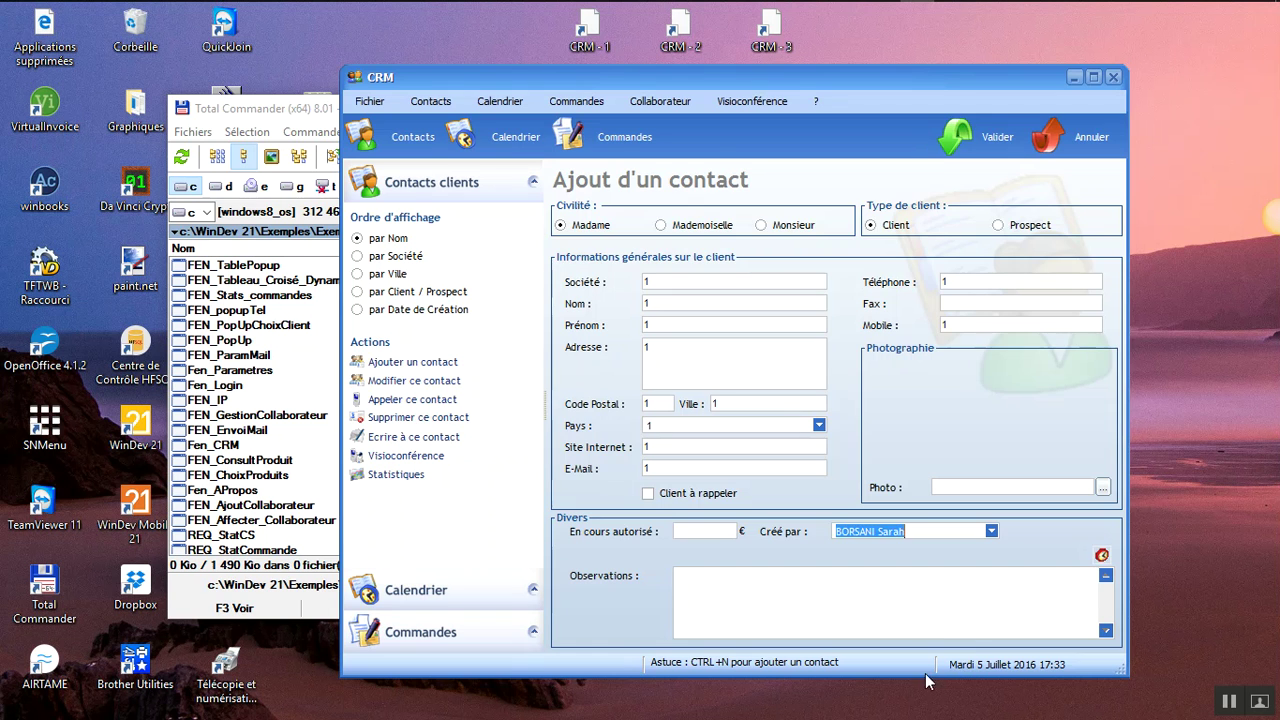
{"action": "left_click", "coordinate": [956, 137]}
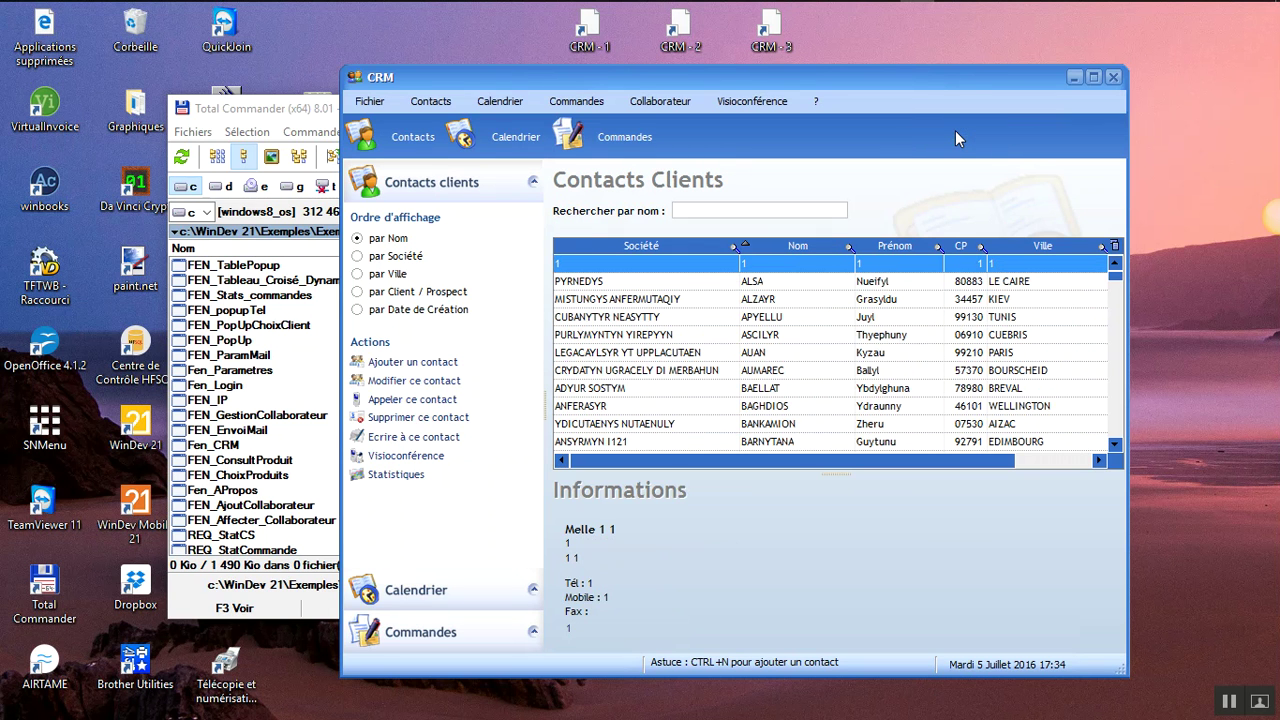
Switch to the HFSQL Control Center, connect to Be-Dev-be on localhost:4900, and view the CRM database's CLIENT records sorted by Société.
{"action": "mouse_move", "coordinate": [447, 3]}
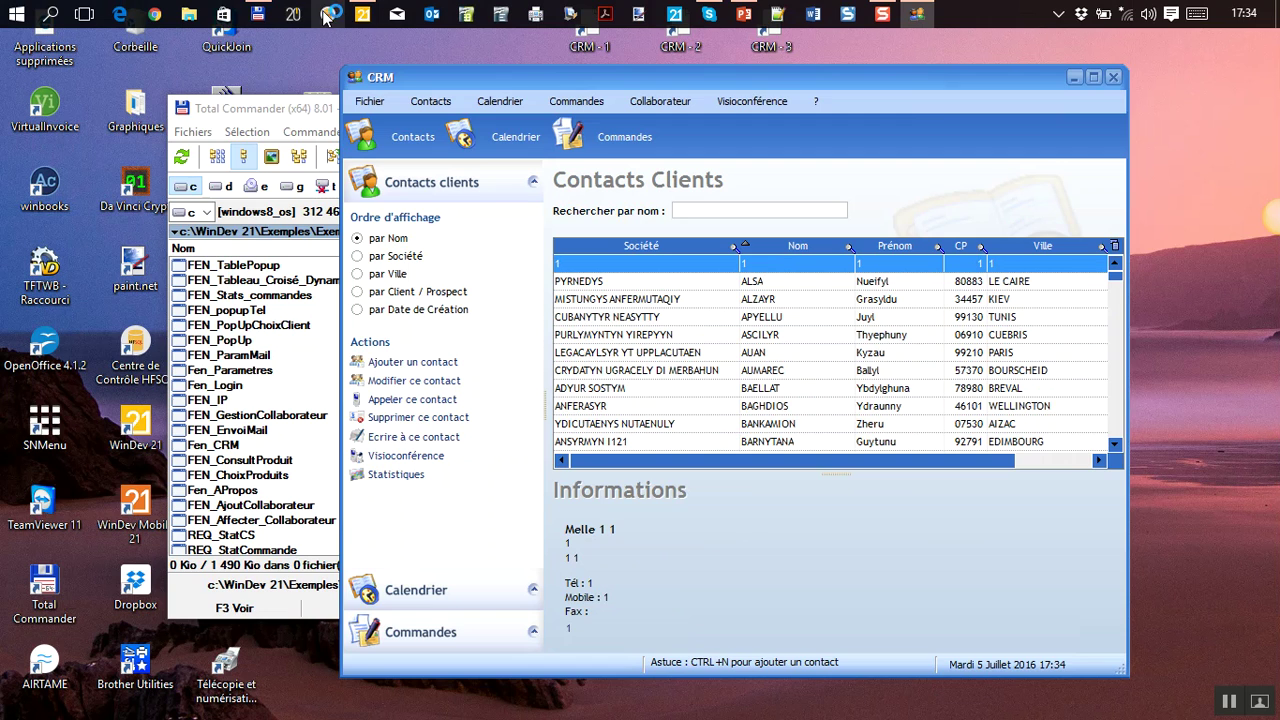
{"action": "left_click", "coordinate": [326, 14]}
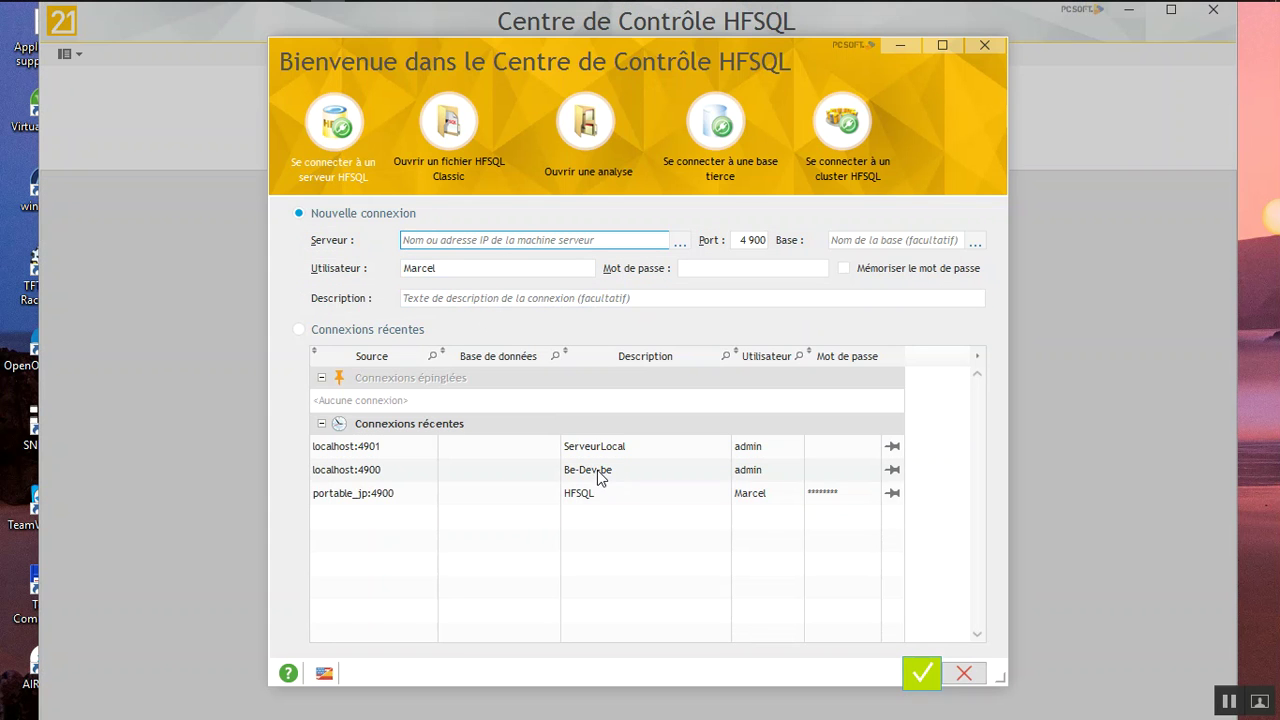
{"action": "double_click", "coordinate": [597, 469]}
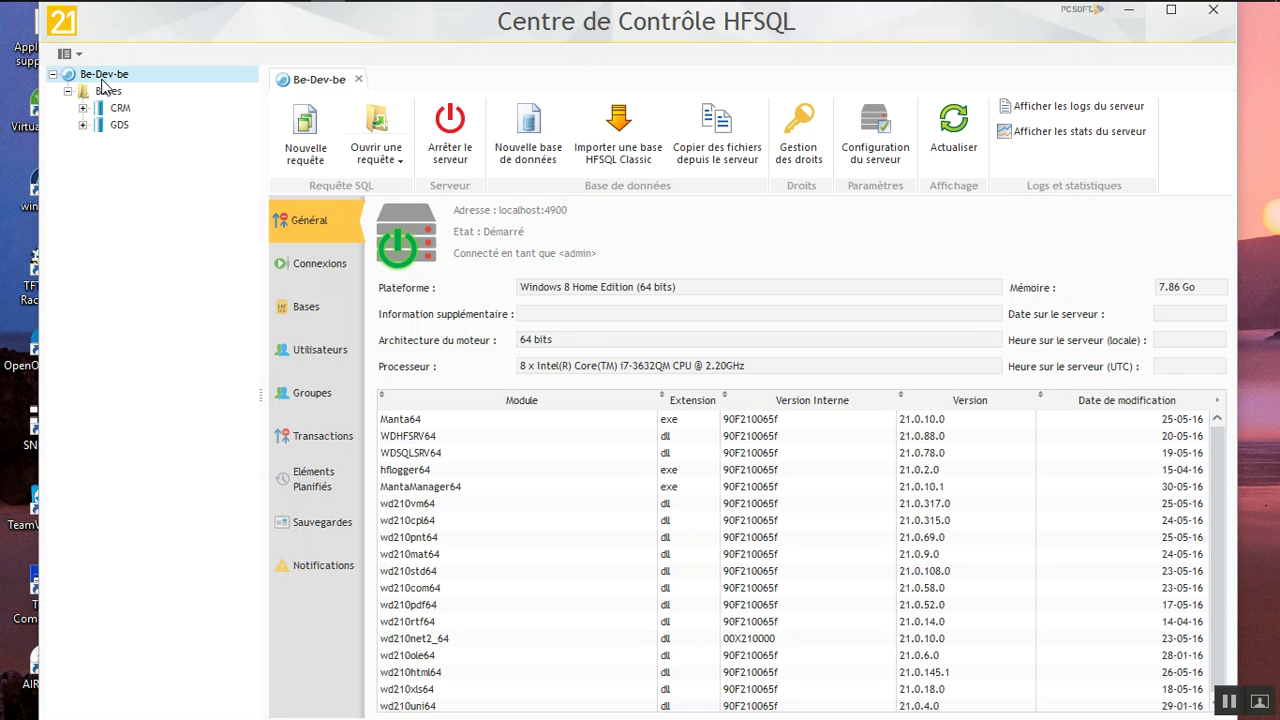
{"action": "left_click", "coordinate": [83, 108]}
{"action": "left_click", "coordinate": [148, 142]}
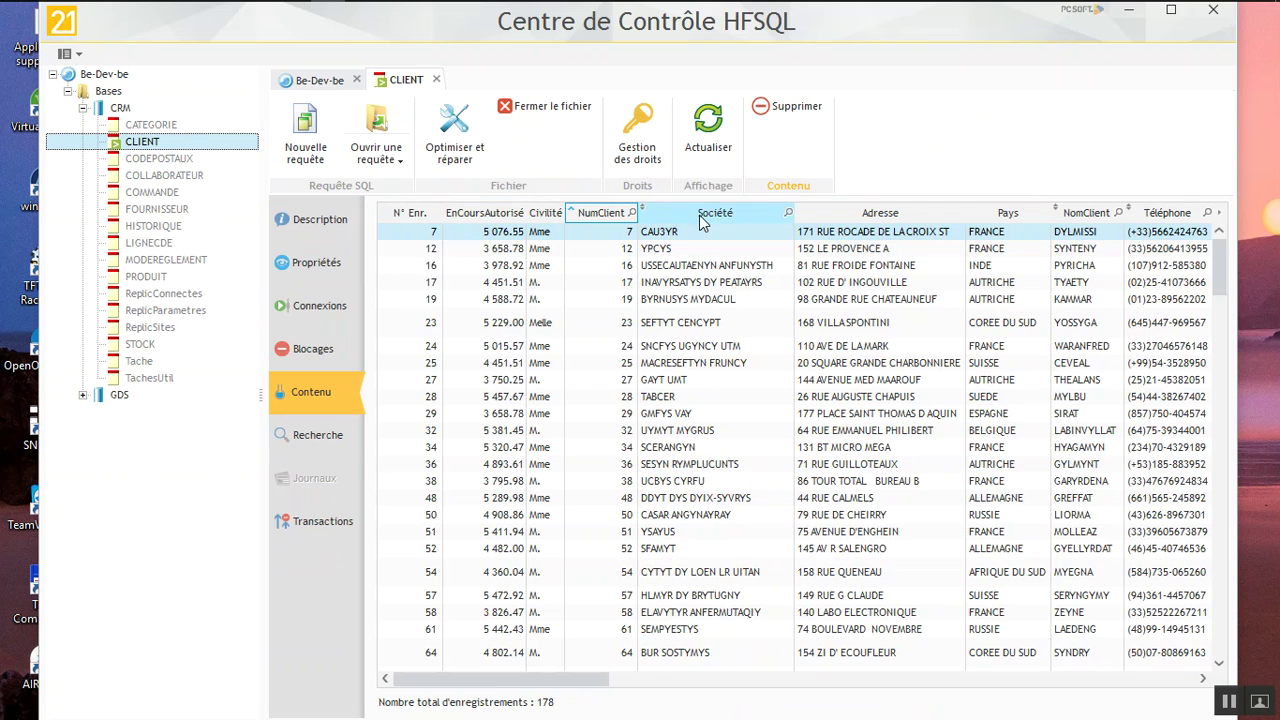
{"action": "left_click", "coordinate": [701, 217]}
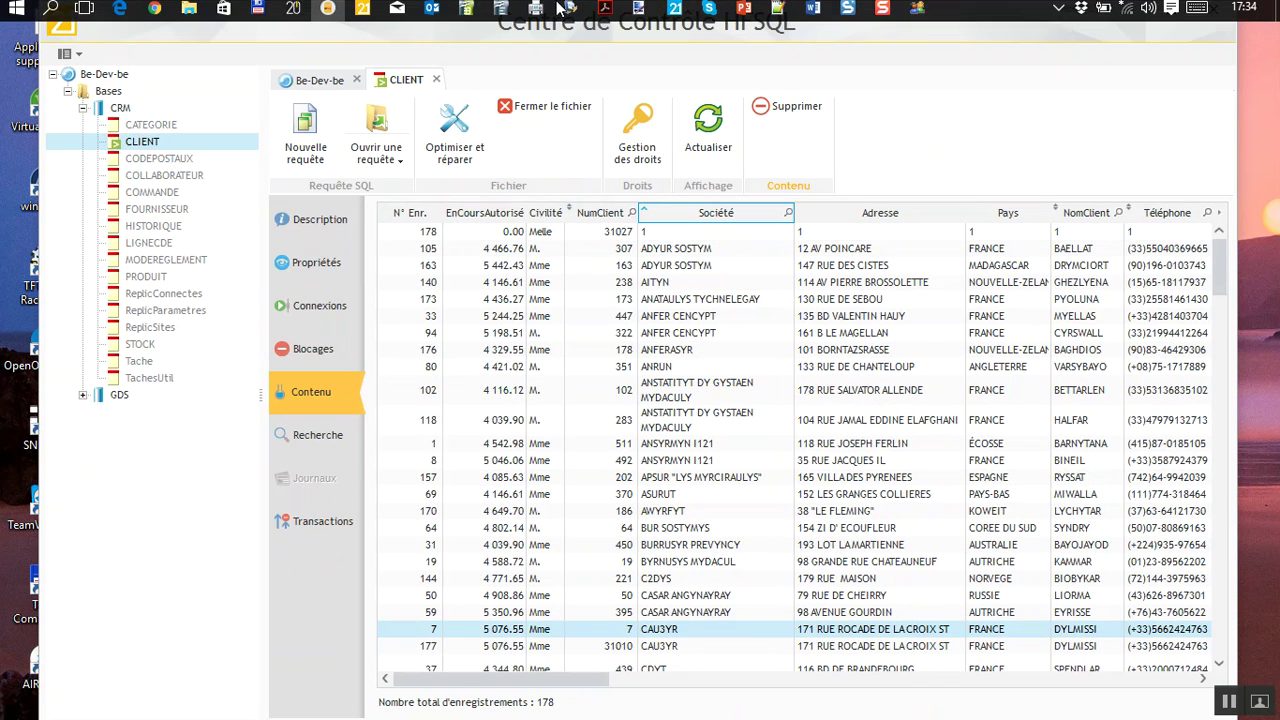
In a second HFSQL Control Center, connect to ServeurLocal on localhost:4901 and view Site1's CLIENT records sorted by Société.
{"action": "right_click", "coordinate": [328, 14]}
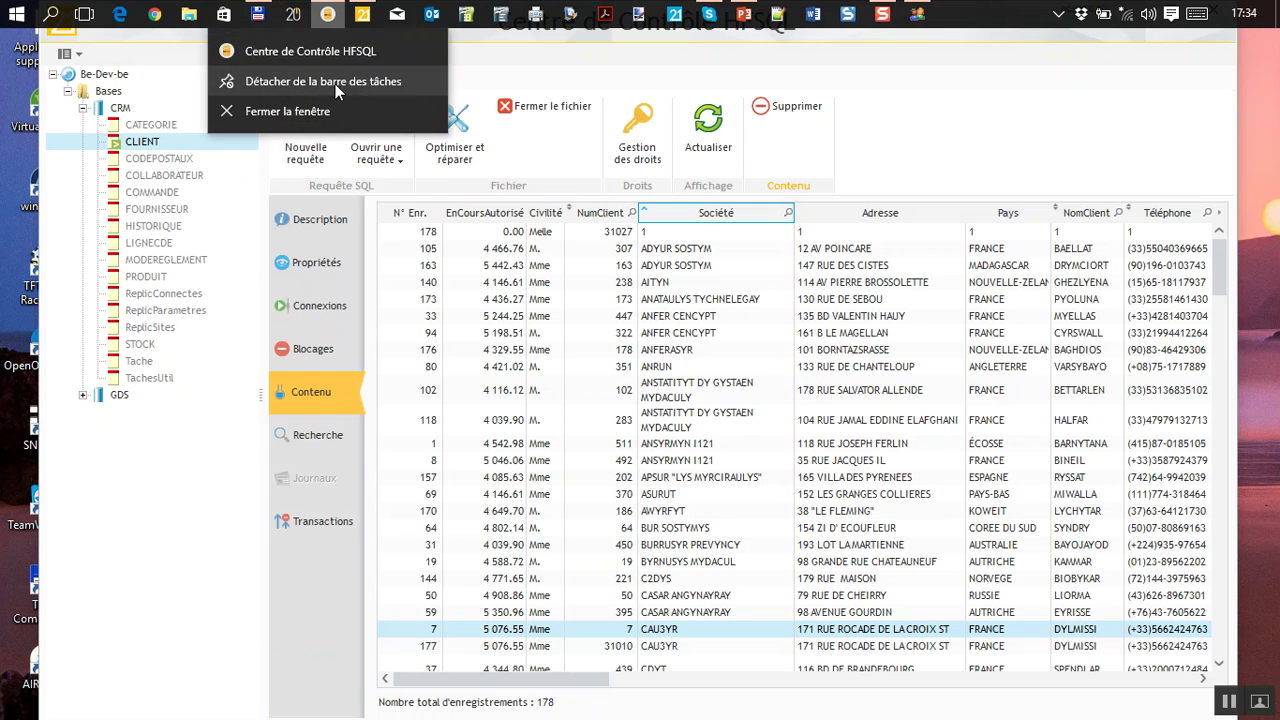
{"action": "left_click", "coordinate": [335, 52]}
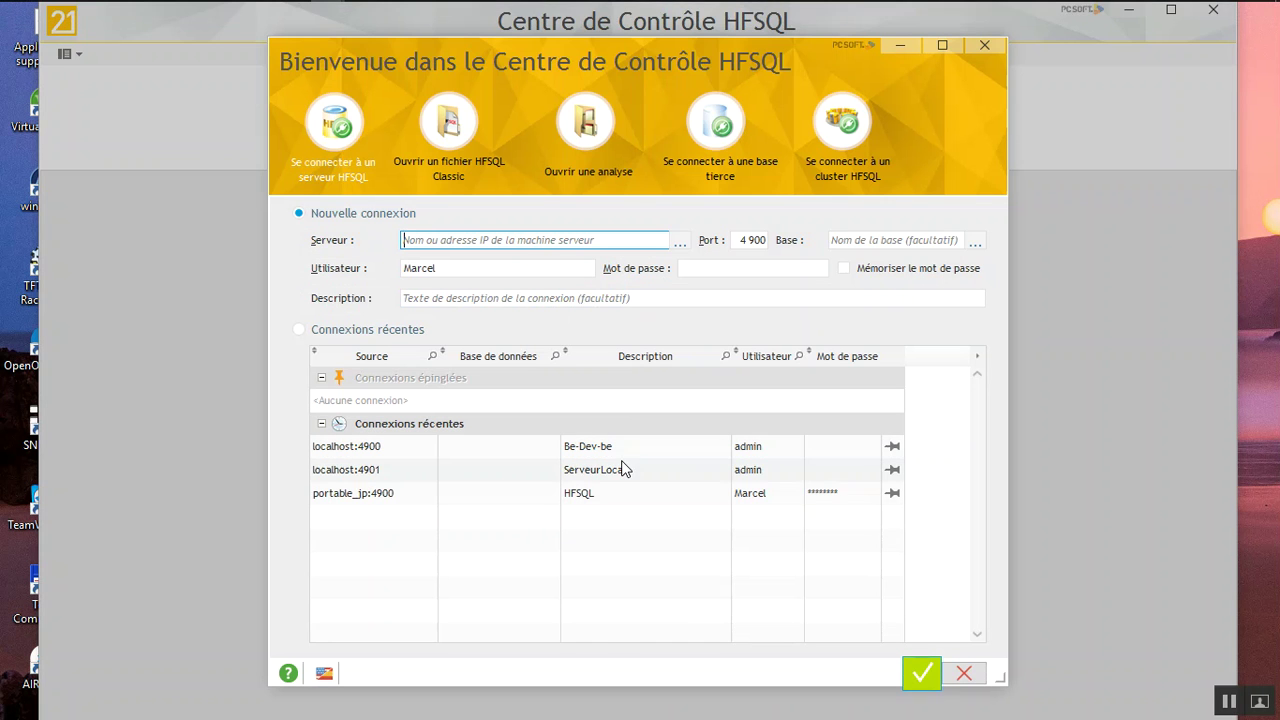
{"action": "double_click", "coordinate": [620, 474]}
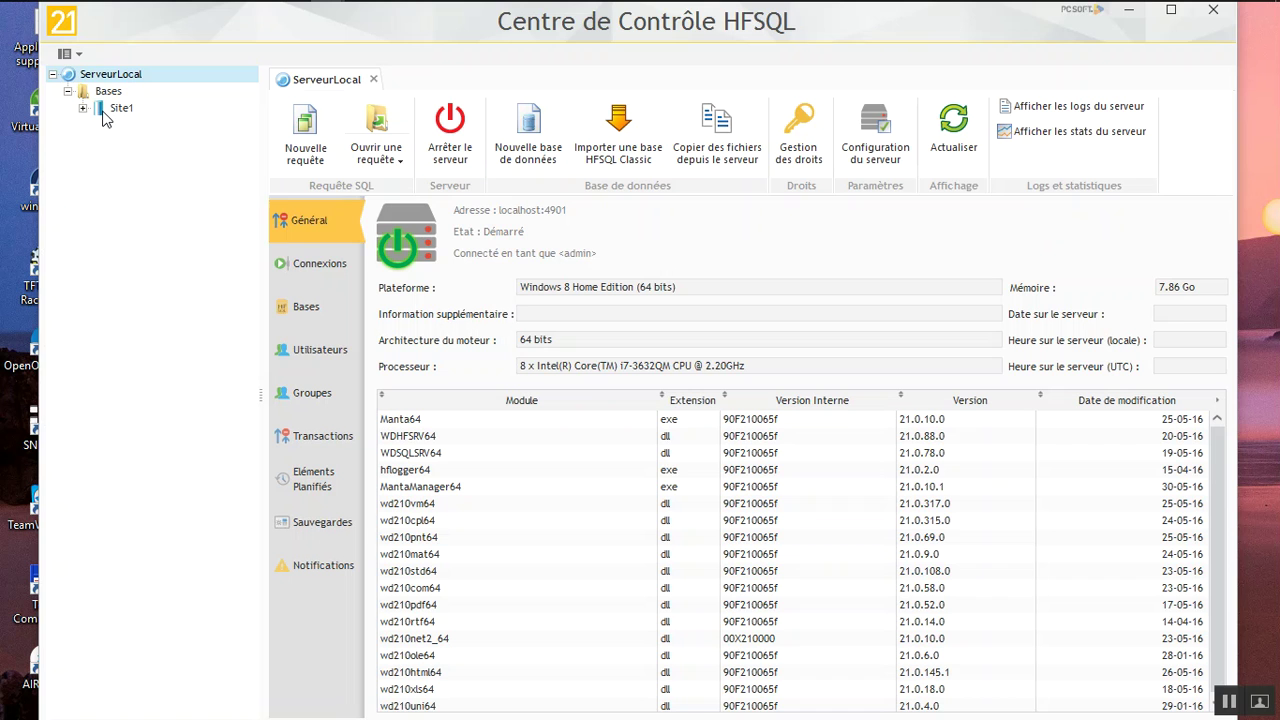
{"action": "left_click", "coordinate": [83, 107]}
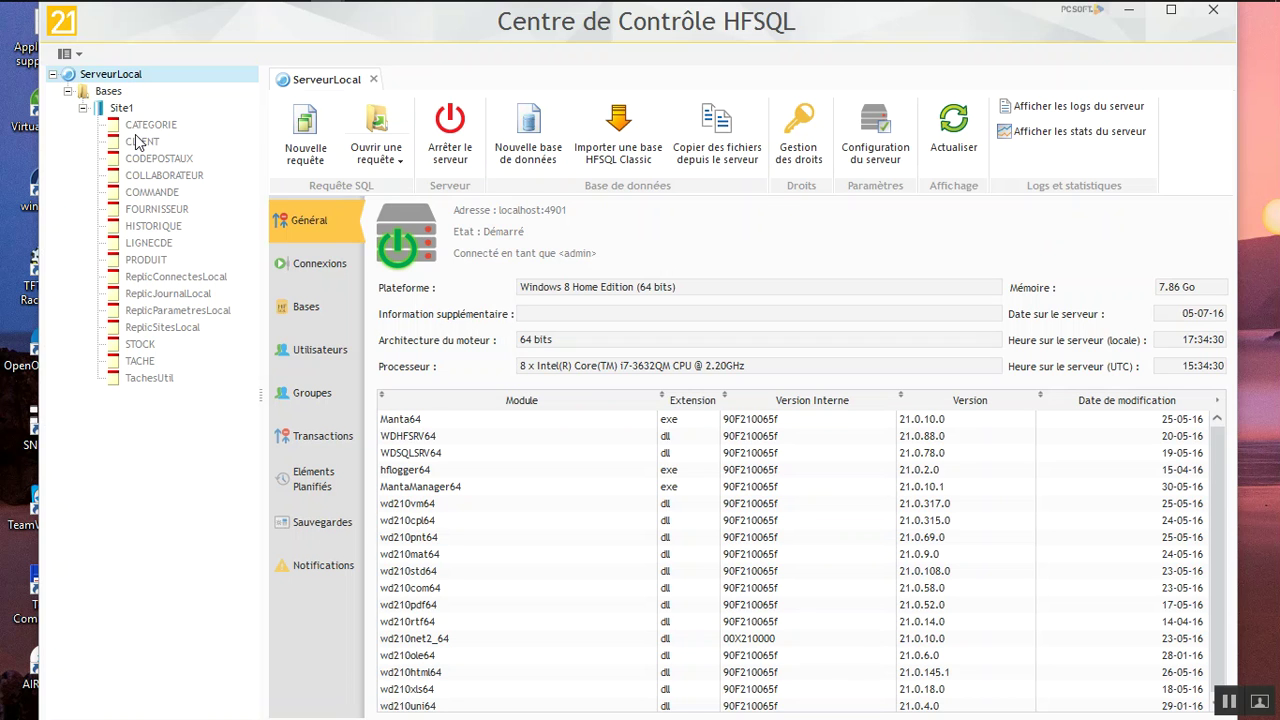
{"action": "double_click", "coordinate": [137, 142]}
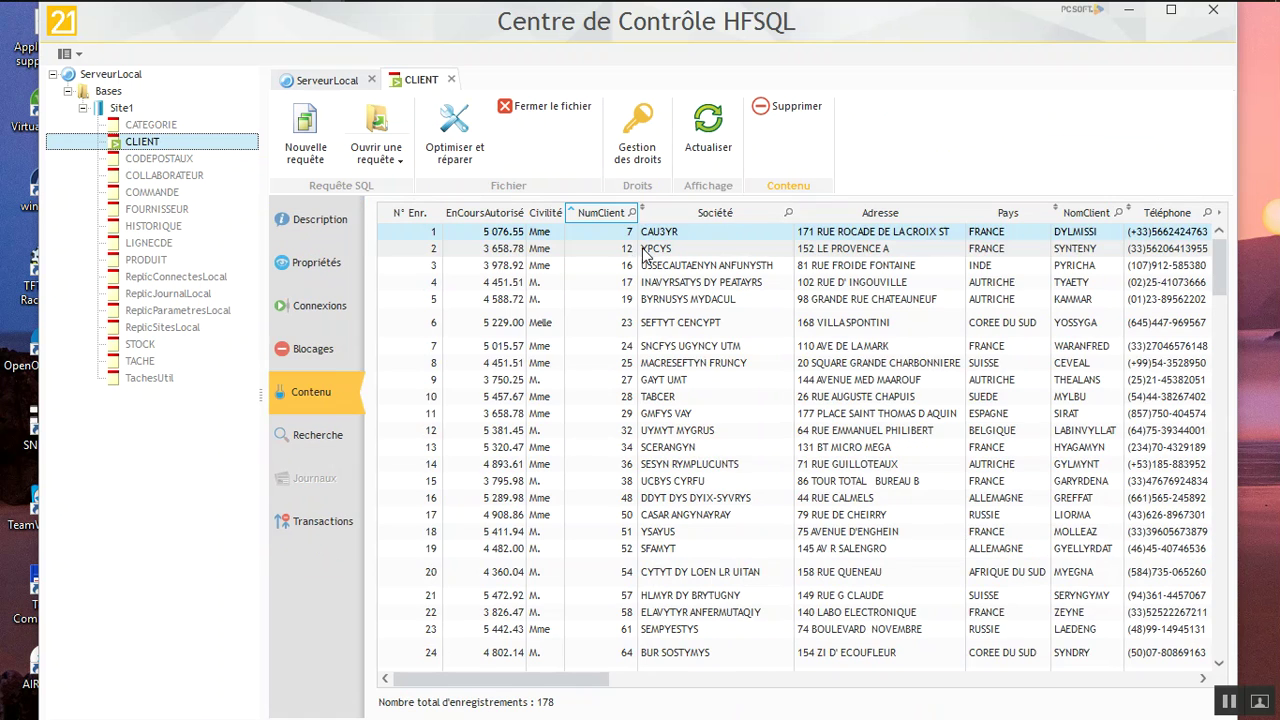
{"action": "left_click", "coordinate": [700, 213]}
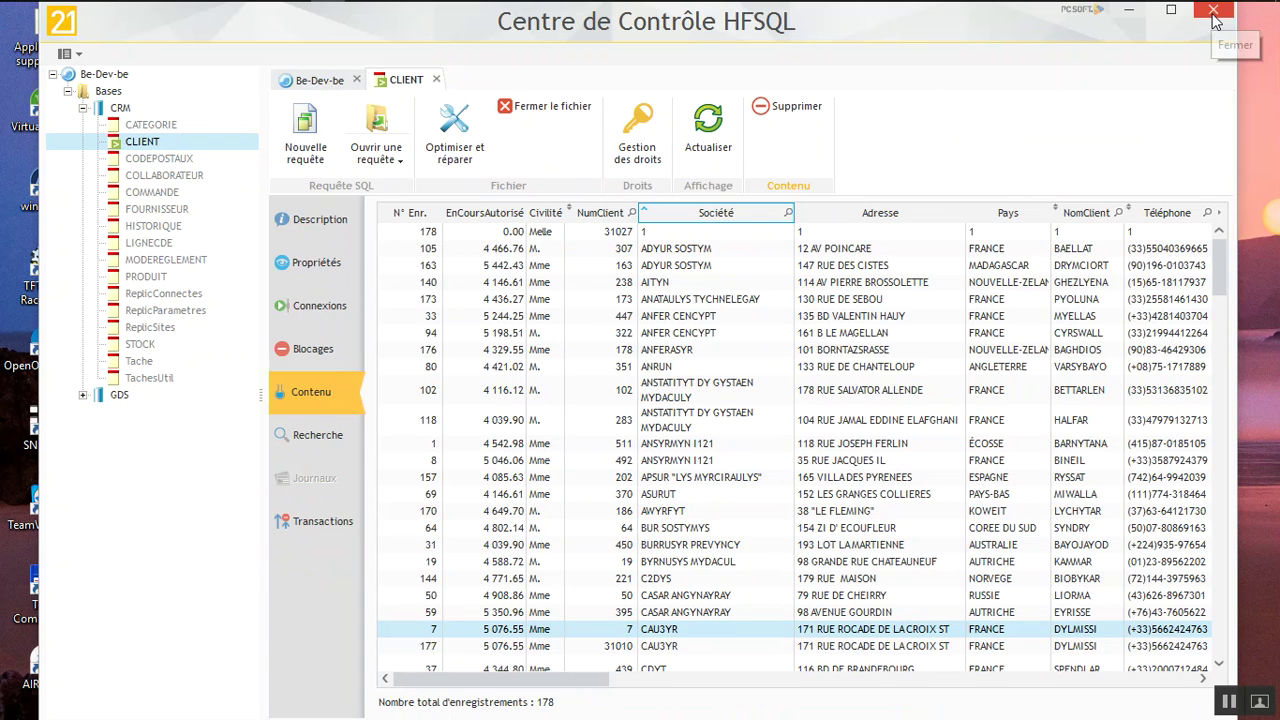
Close the HFSQL Control Center and the running CRM application, returning to the WINDEV editor.
{"action": "left_click", "coordinate": [1214, 12]}
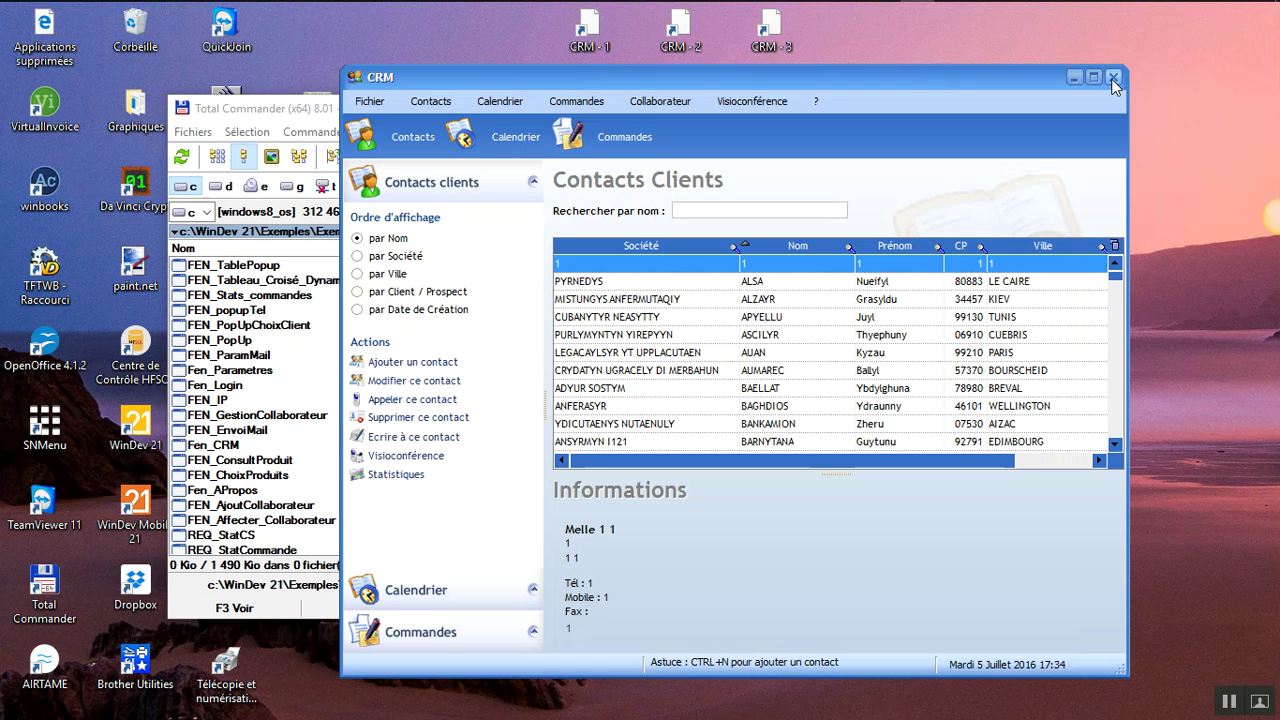
{"action": "left_click", "coordinate": [1113, 79]}
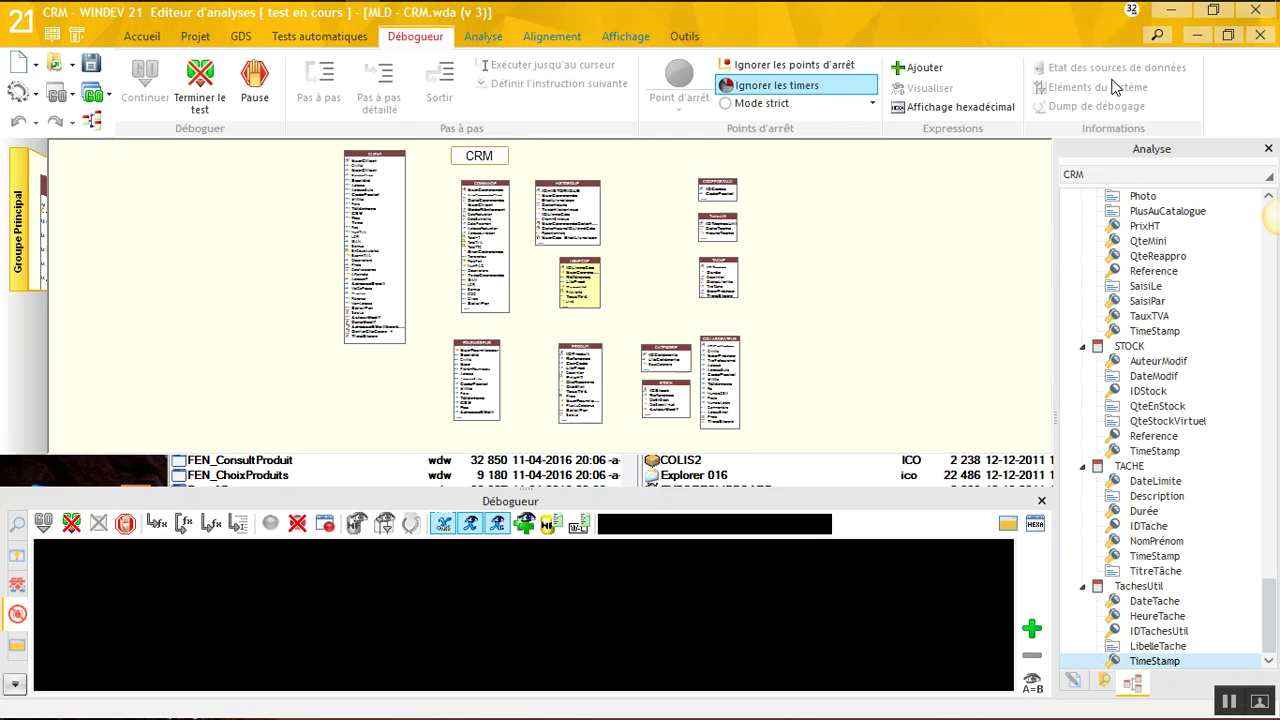